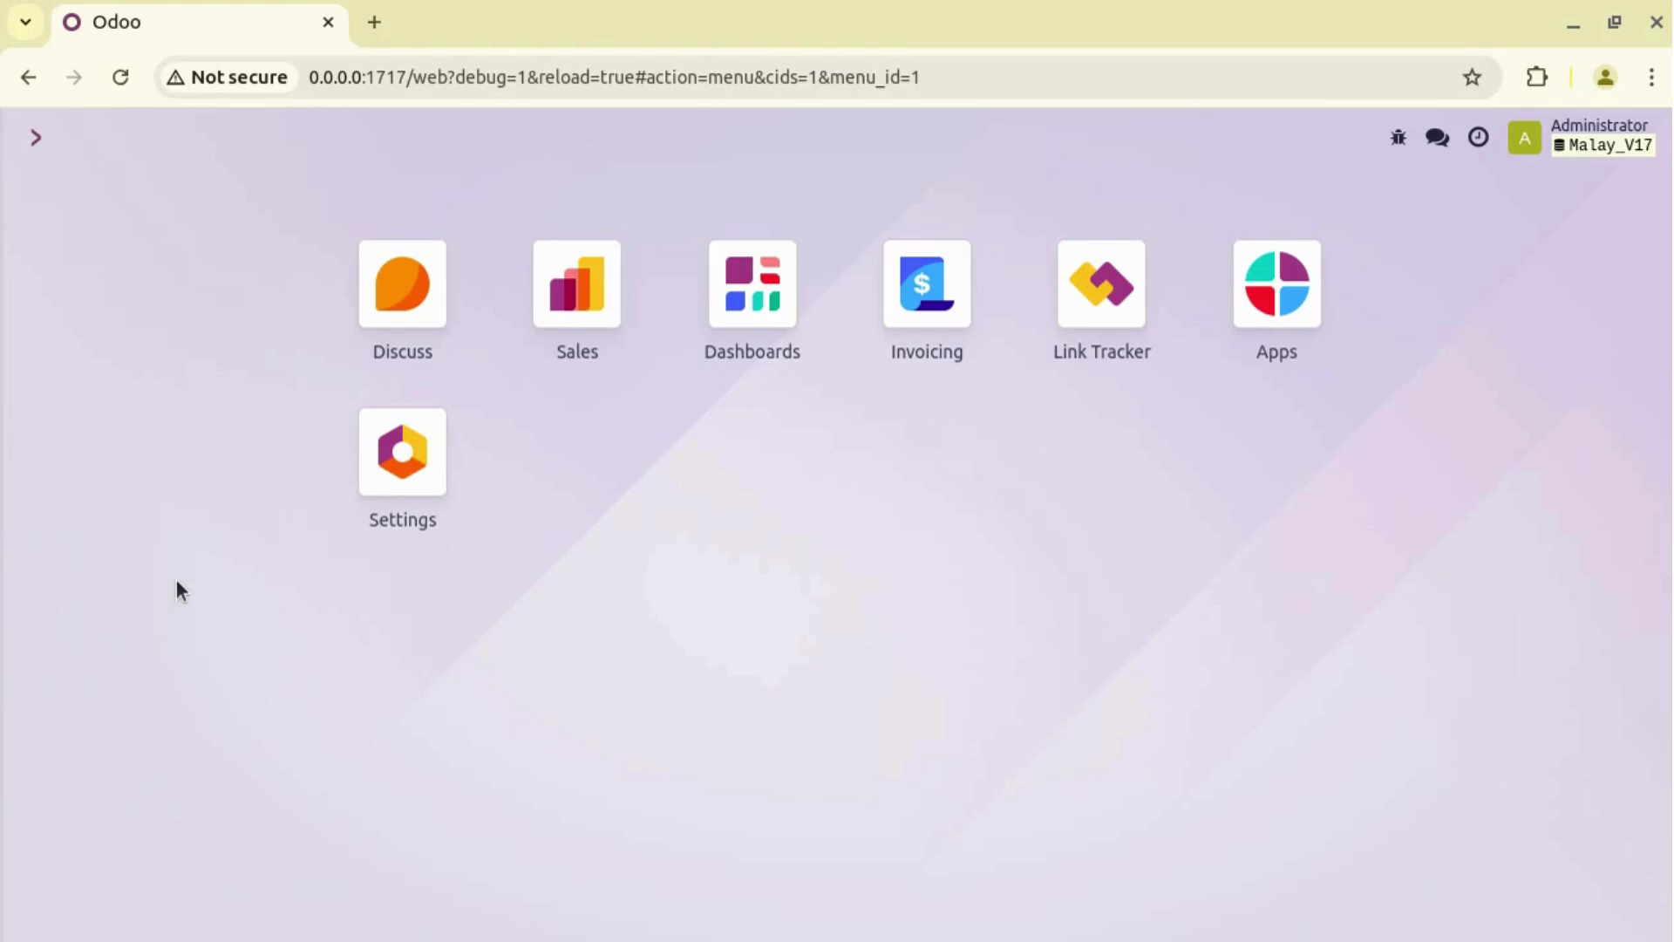
Start a new company record named 'IN Company' from Settings > Users & Companies > Companies
{"action": "left_click", "coordinate": [392, 499]}
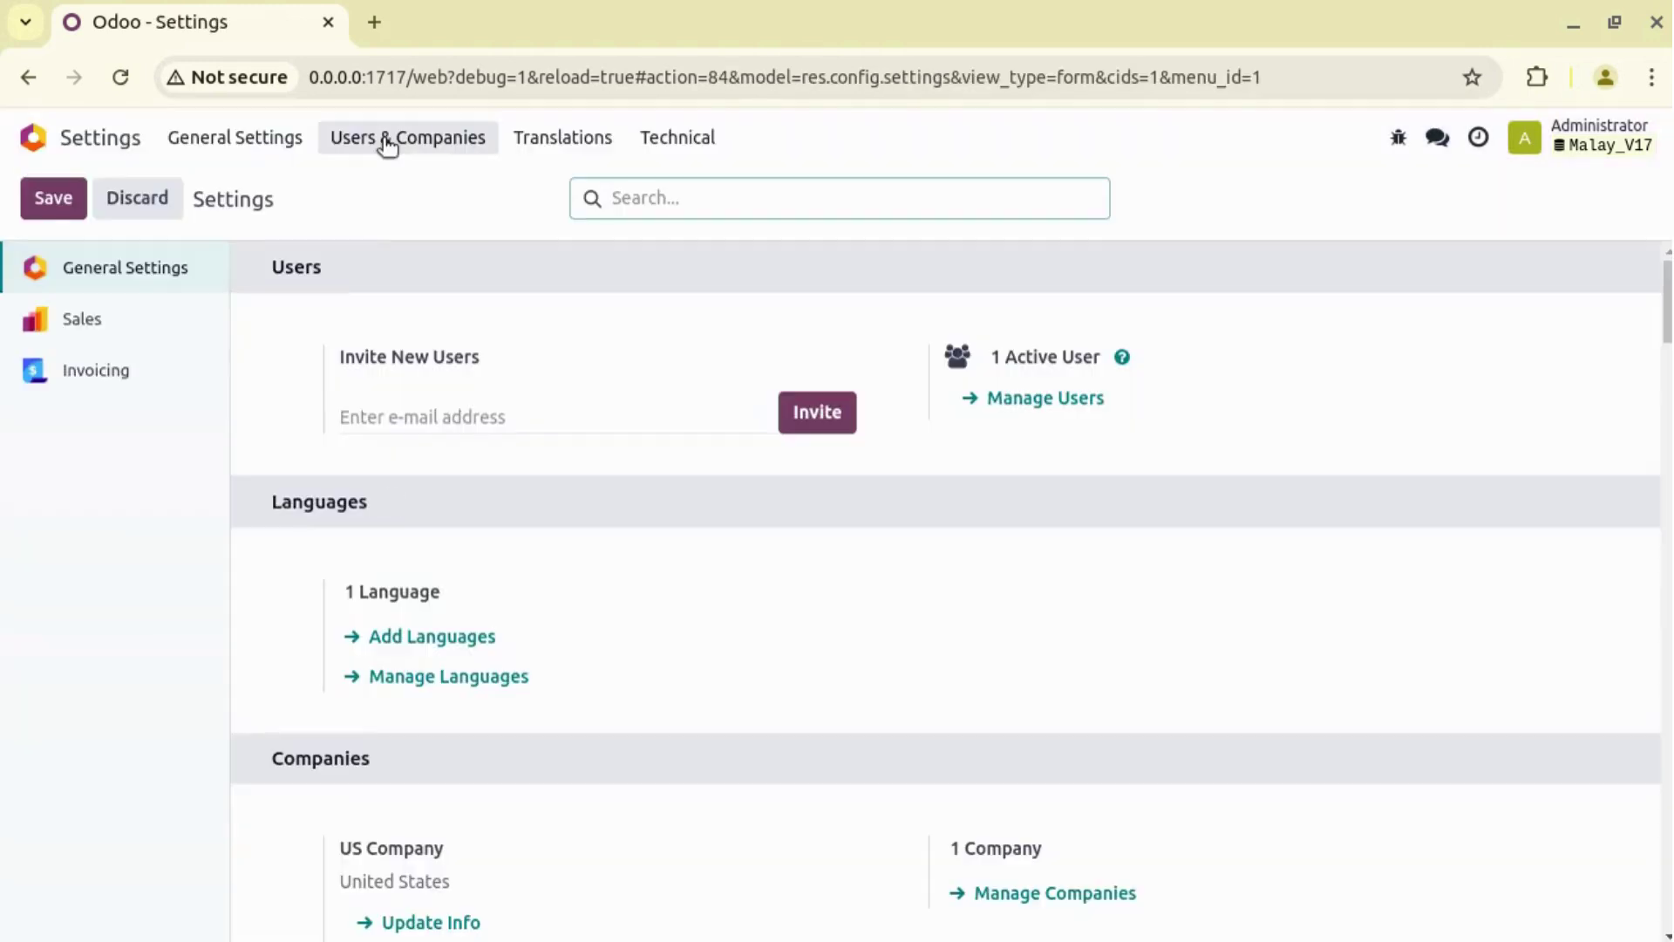
{"action": "left_click", "coordinate": [388, 139]}
{"action": "left_click", "coordinate": [385, 256]}
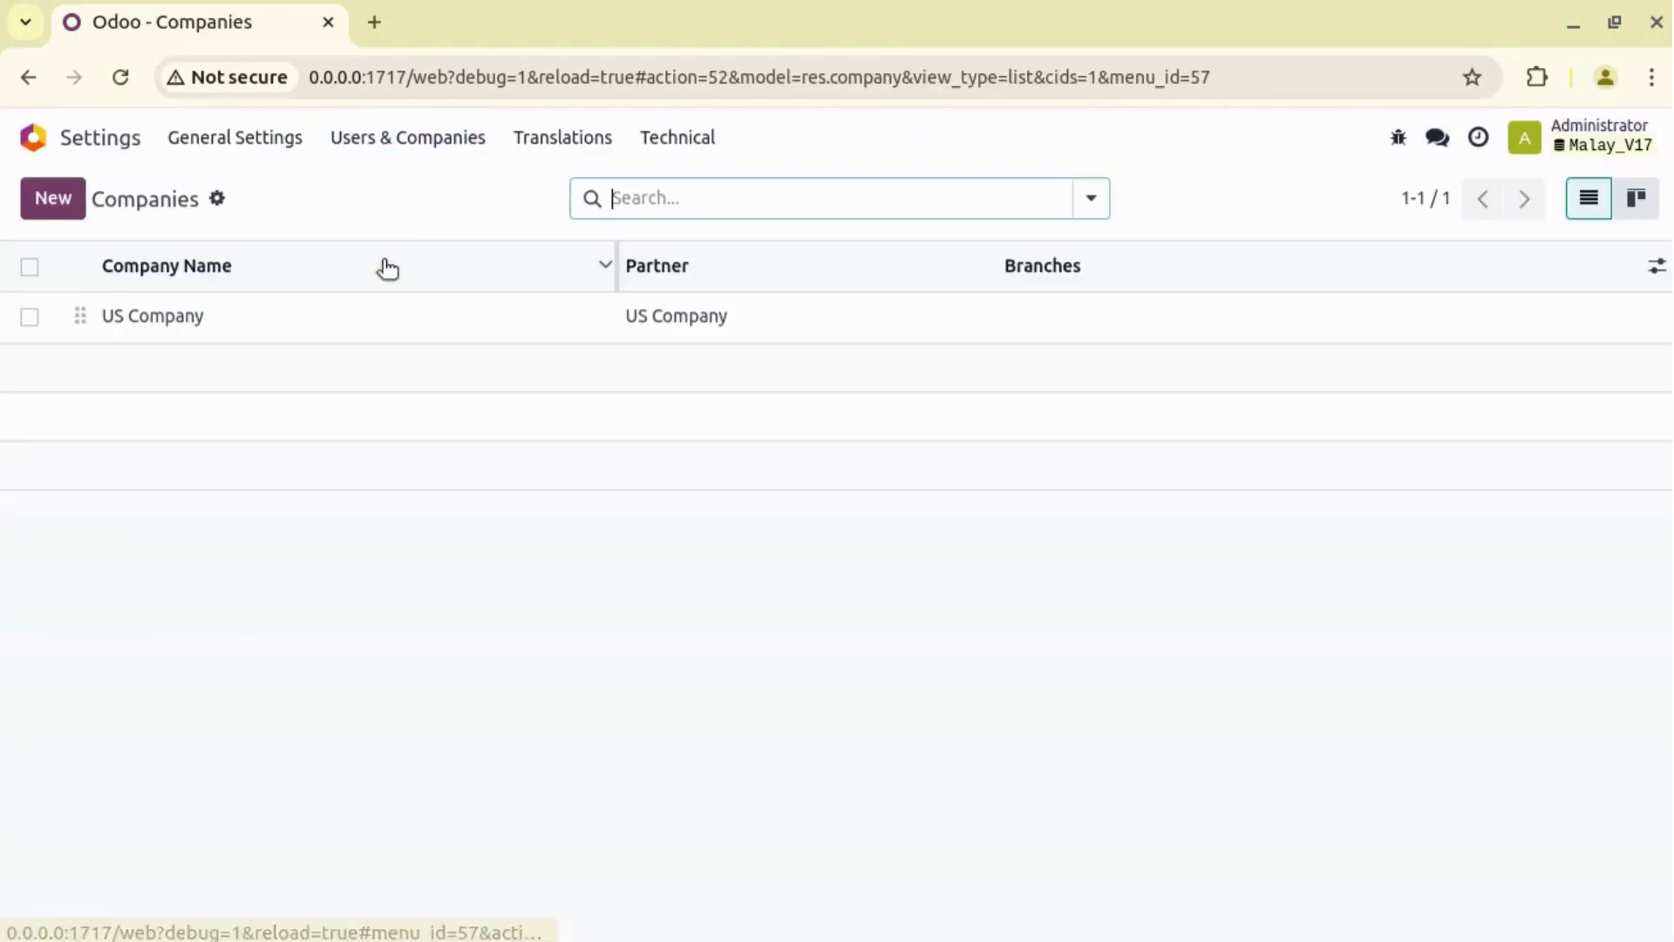
{"action": "left_click", "coordinate": [249, 320]}
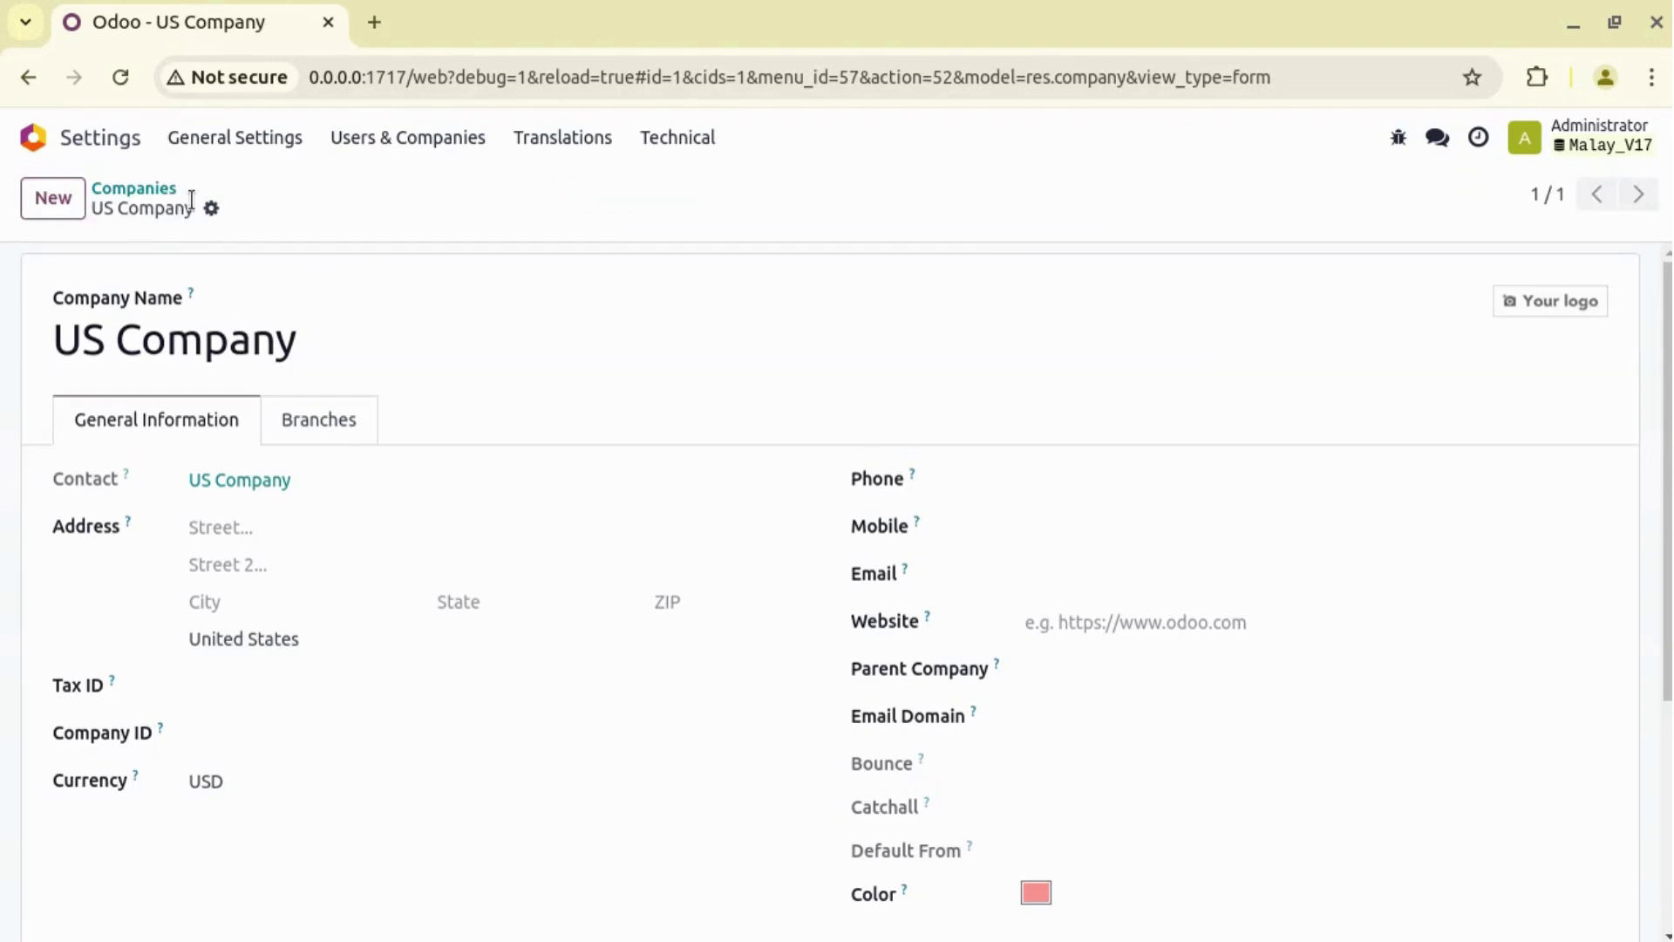
{"action": "left_click", "coordinate": [52, 197]}
{"action": "type", "text": "IN"}
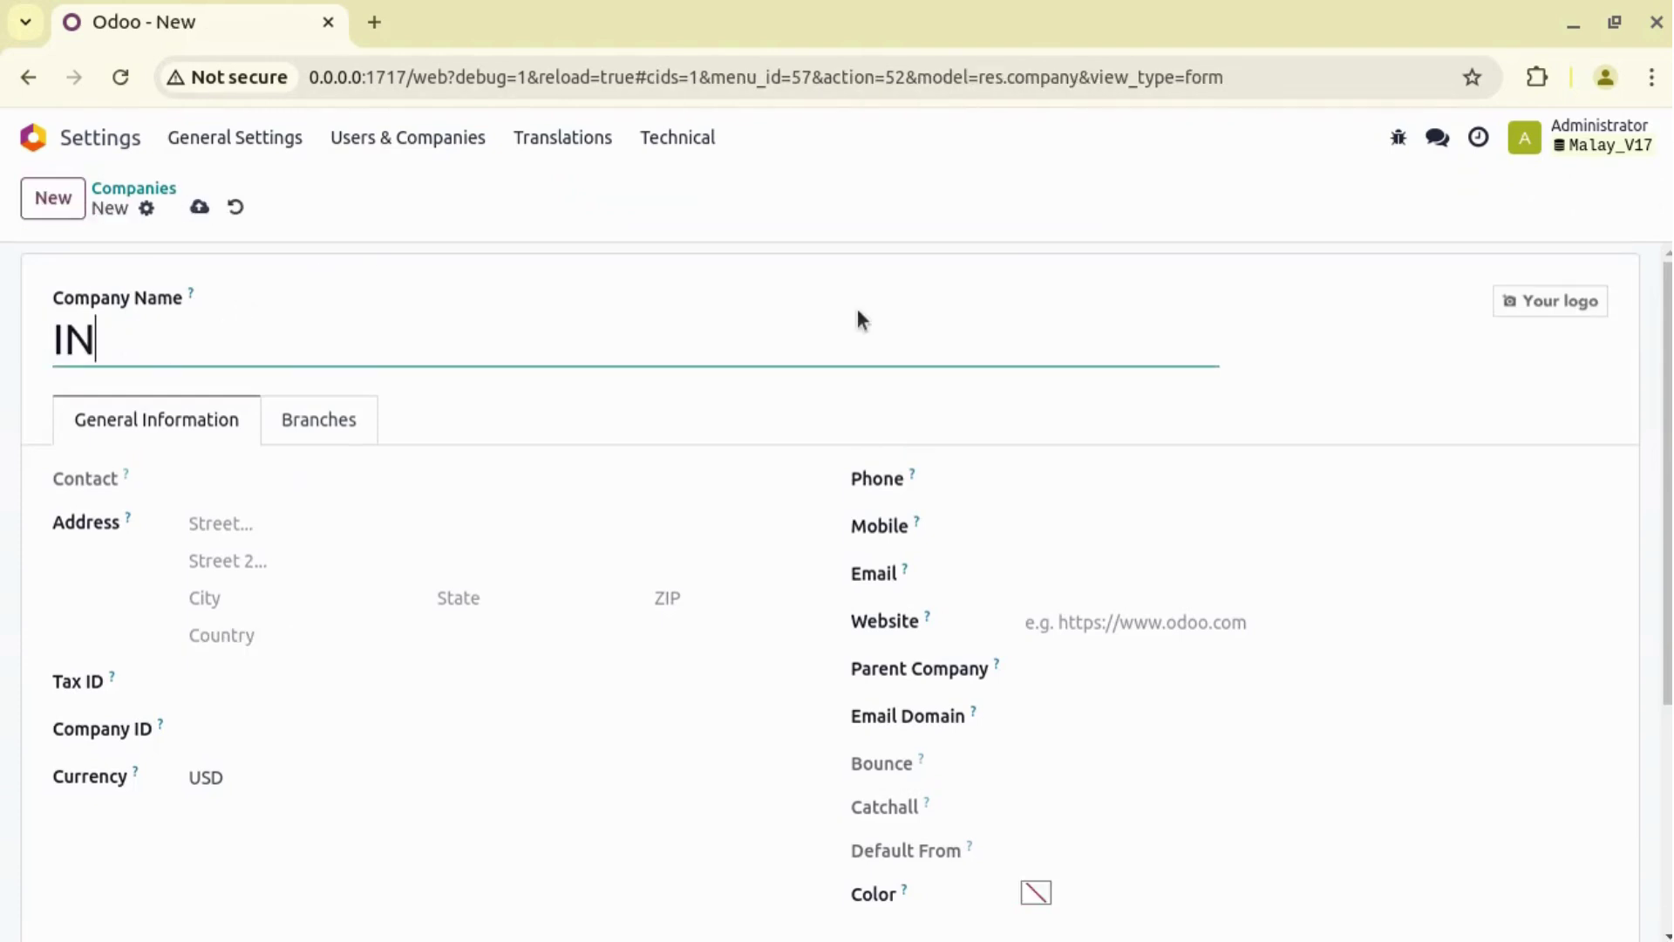
{"action": "type", "text": " C"}
{"action": "type", "text": "o"}
{"action": "key", "text": "BackSpace"}
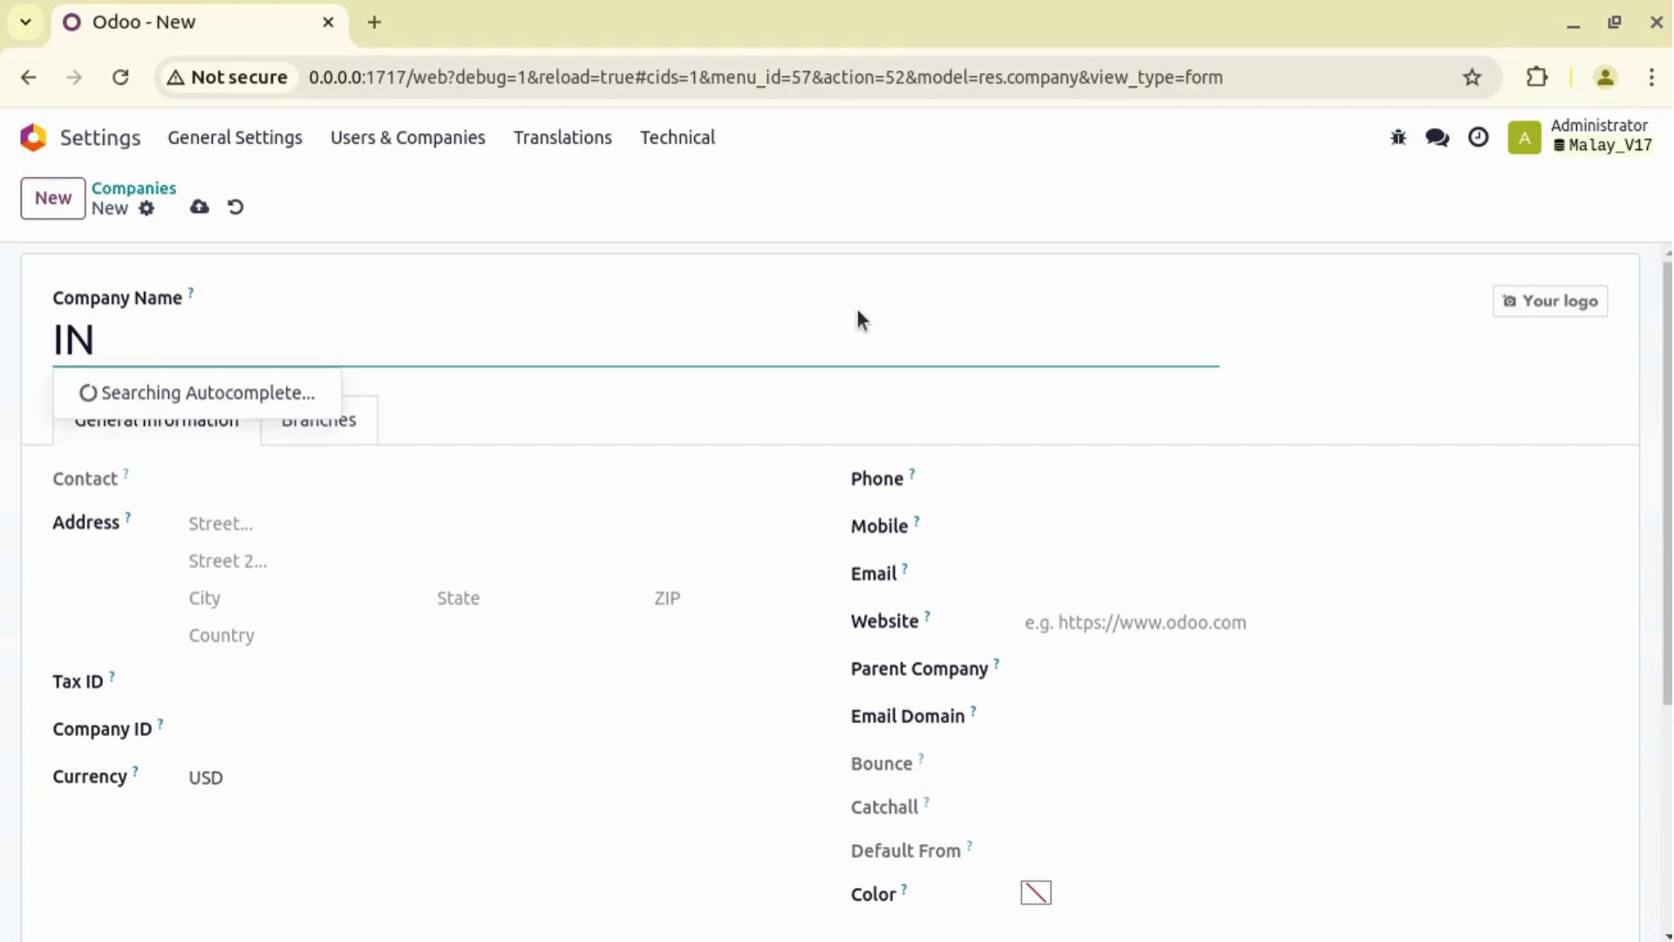
{"action": "type", "text": "Company"}
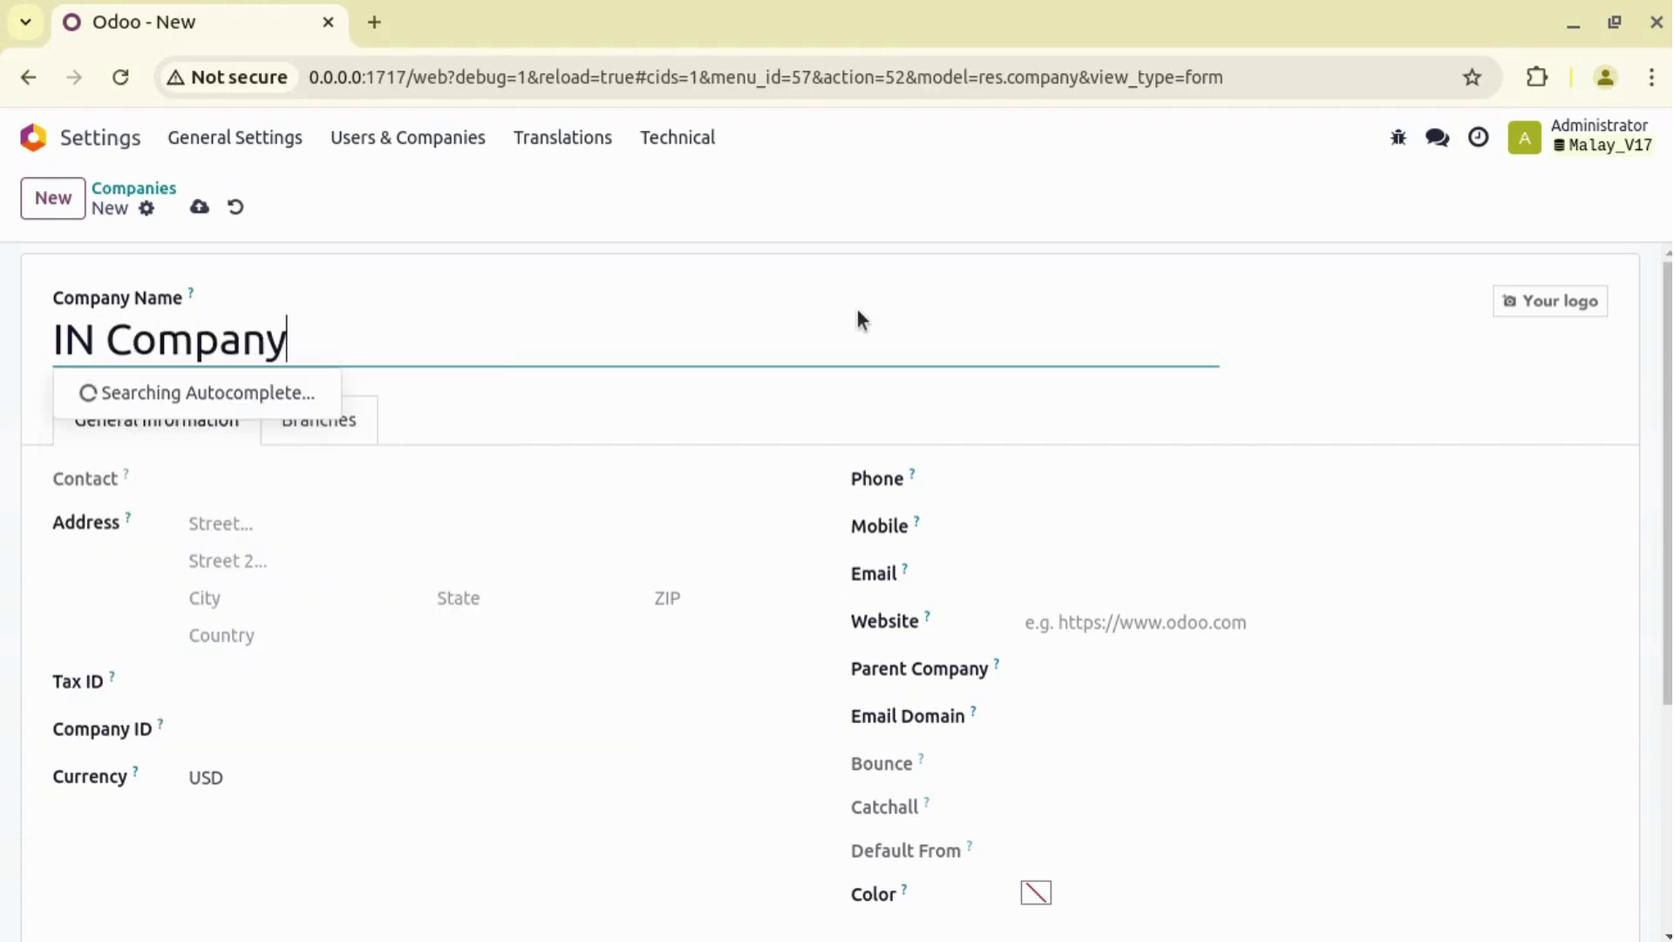
{"action": "key", "text": "Tab"}
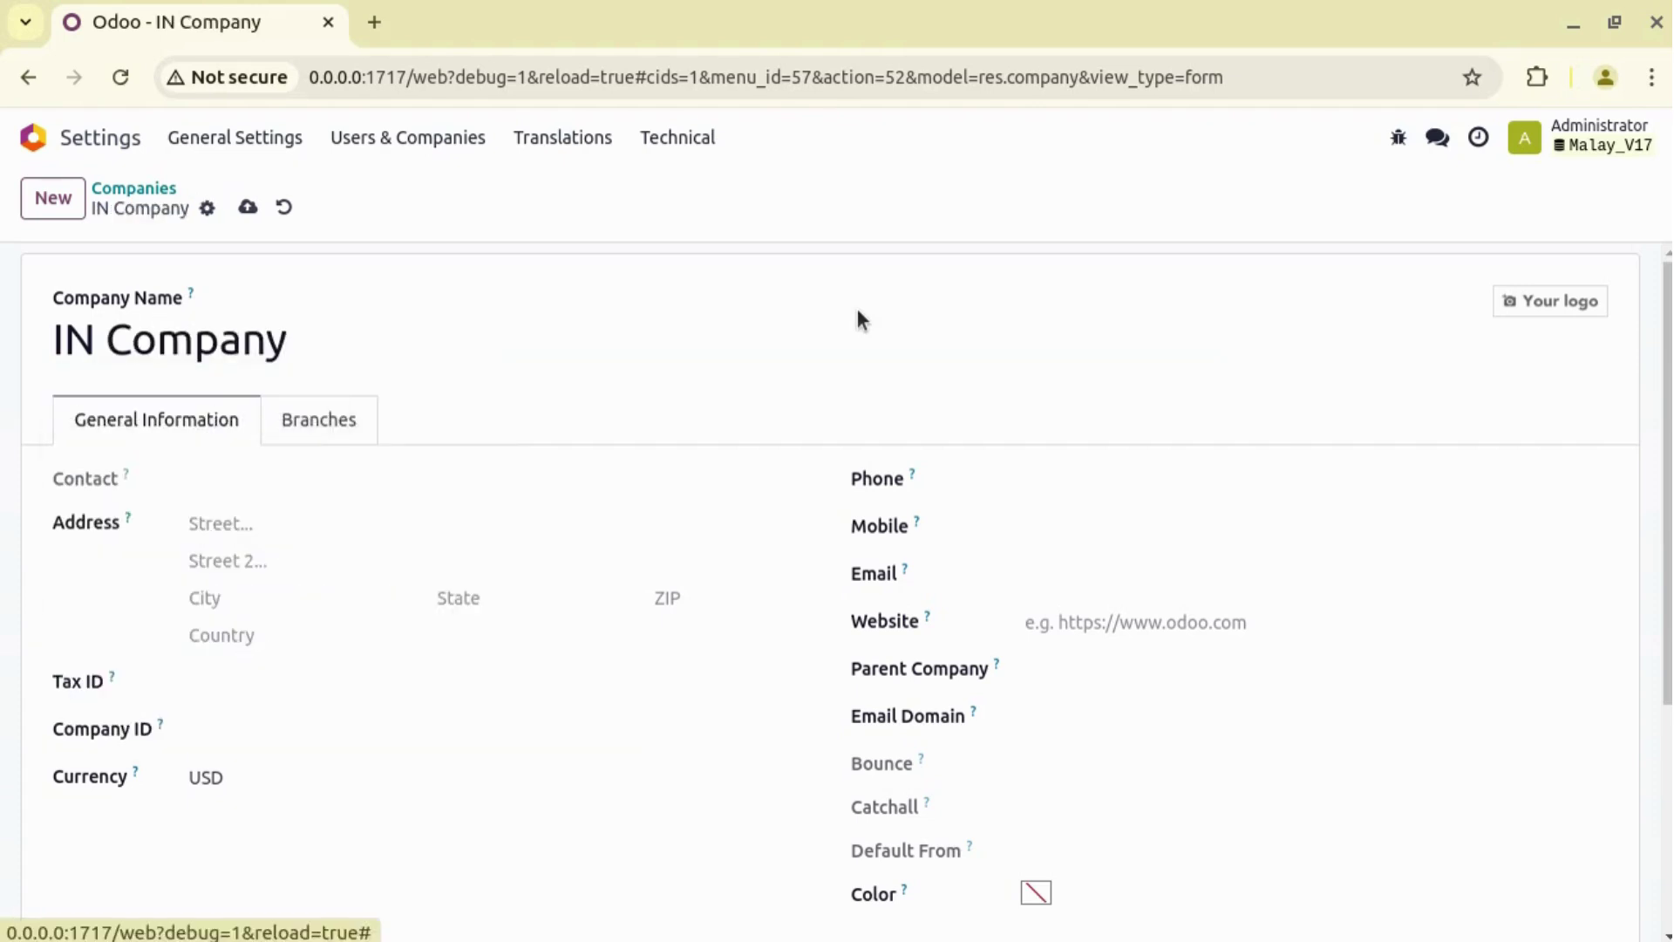
Set IN Company's country to India and save the record
{"action": "left_click", "coordinate": [325, 639]}
{"action": "type", "text": "ind"}
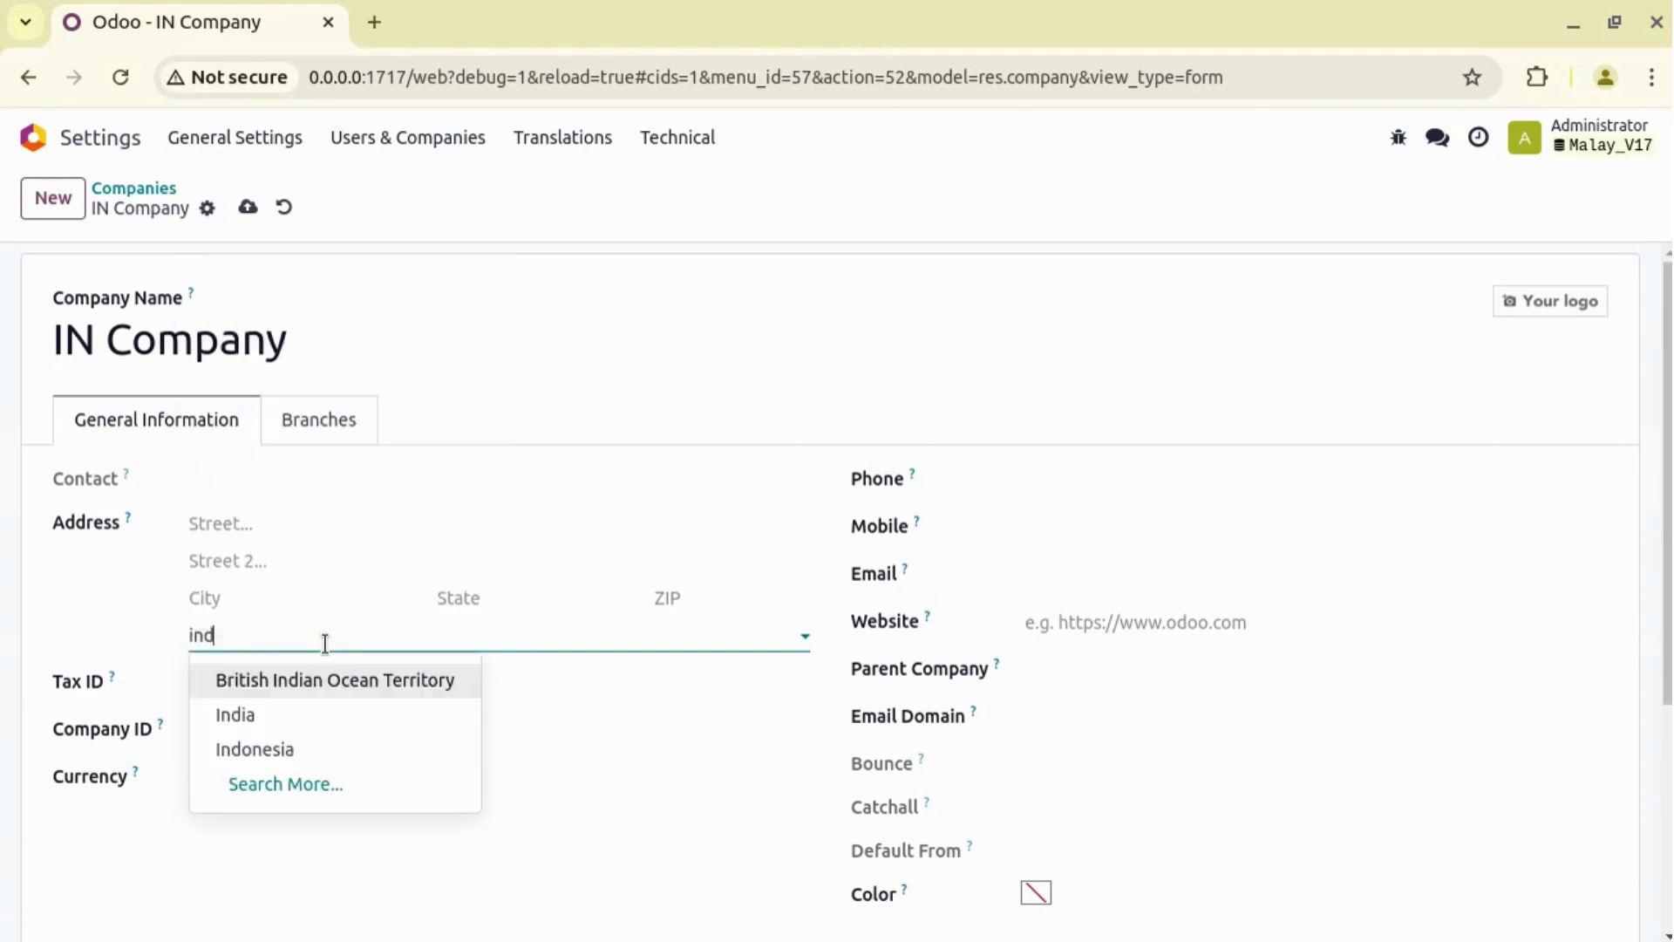
{"action": "left_click", "coordinate": [275, 711]}
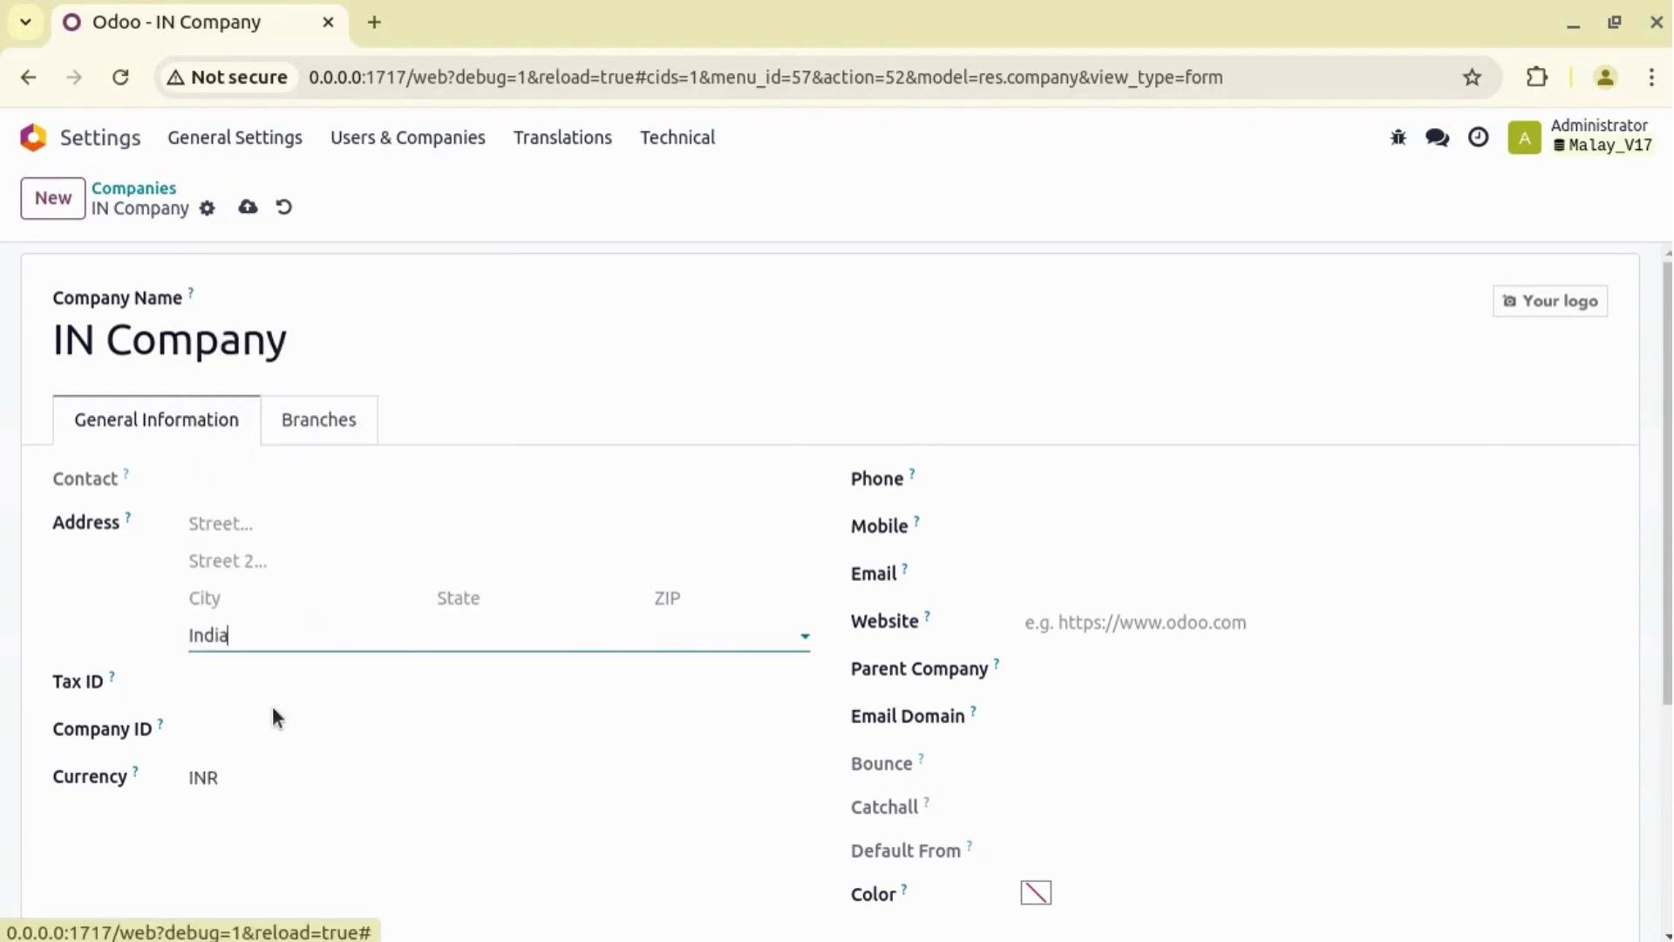
{"action": "left_click", "coordinate": [247, 207]}
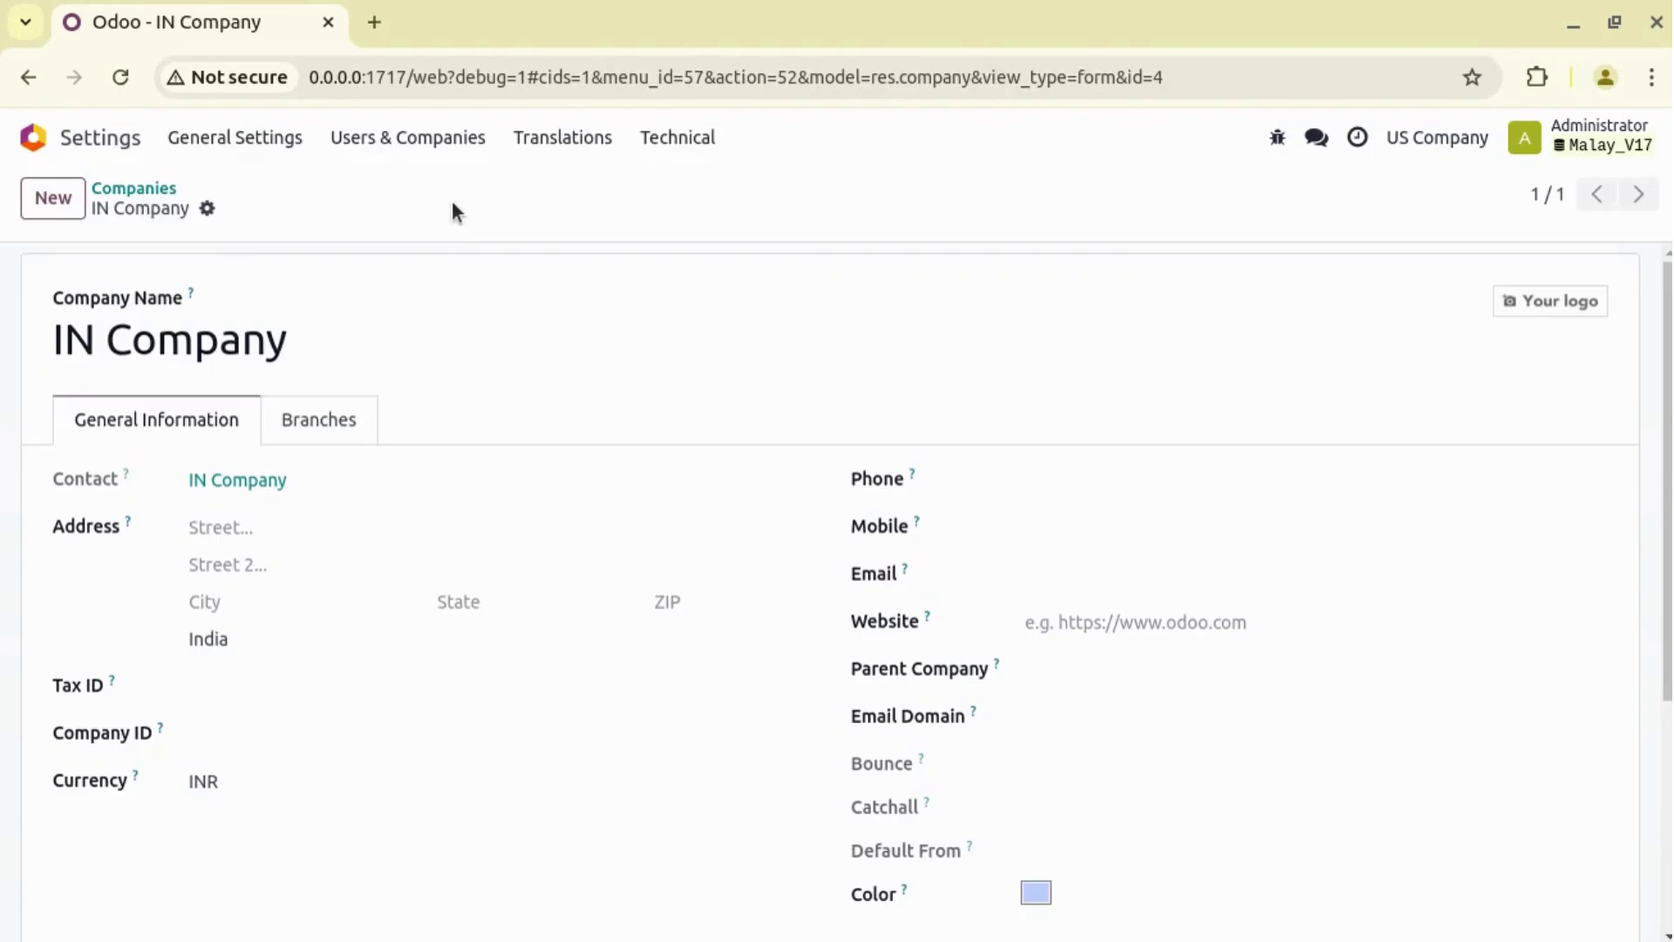
Reload the companies list, check the company switcher without switching, and return to the app menu
{"action": "left_click", "coordinate": [134, 190]}
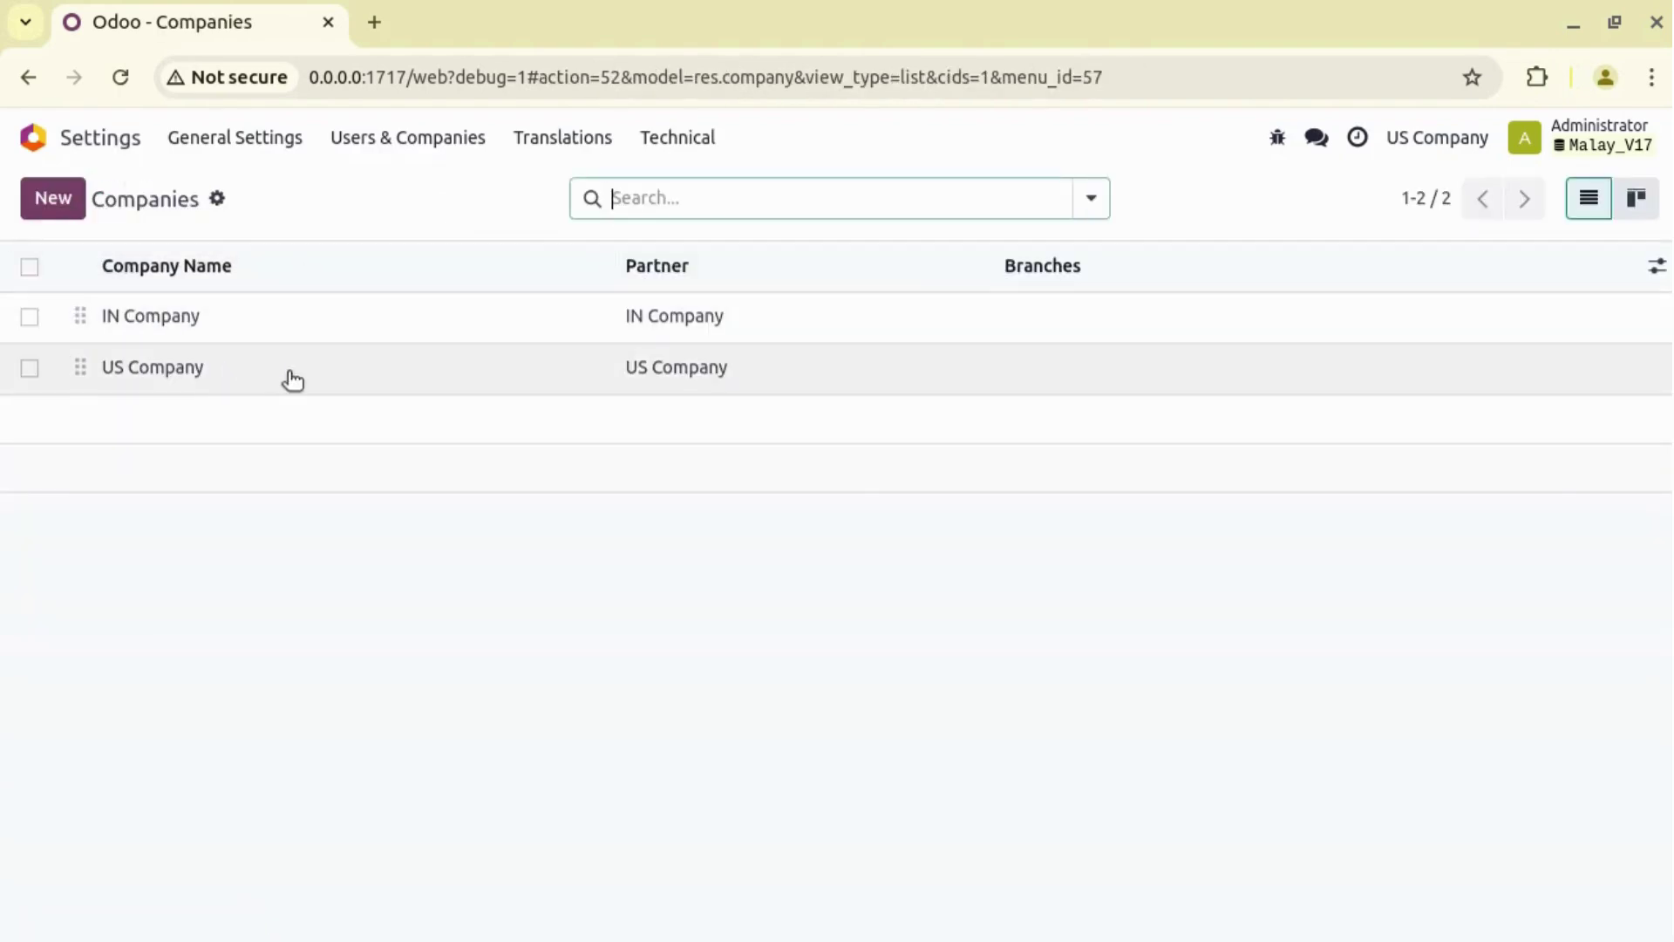
{"action": "key", "text": "F5"}
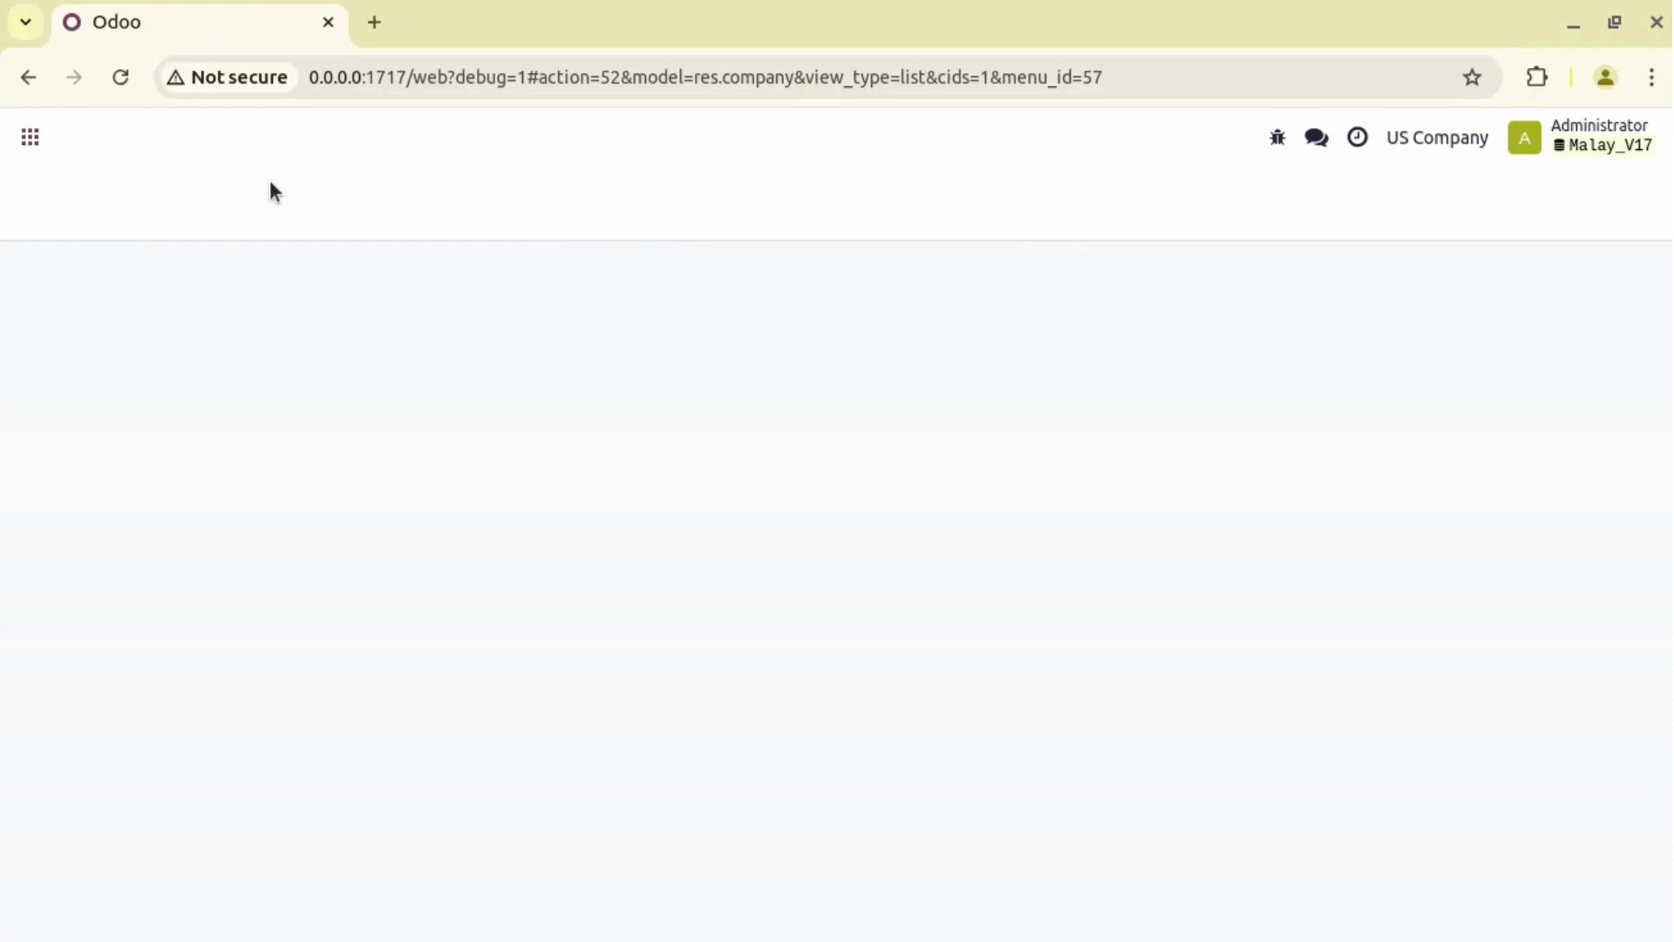
{"action": "left_click", "coordinate": [1448, 142]}
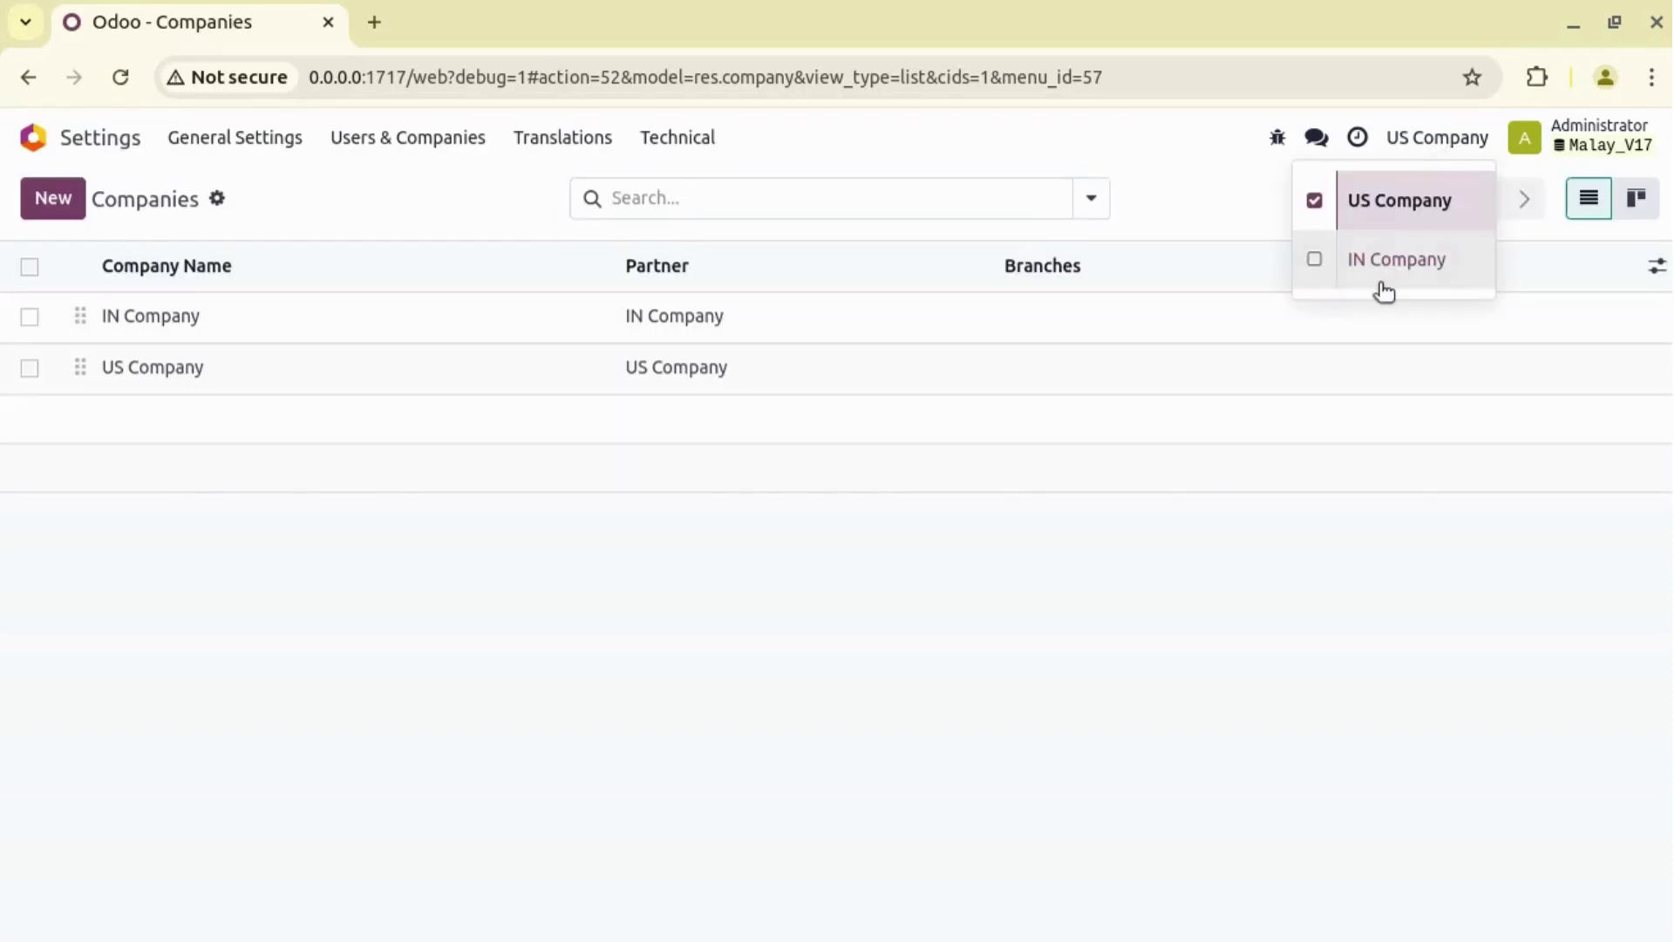
{"action": "left_click", "coordinate": [677, 558]}
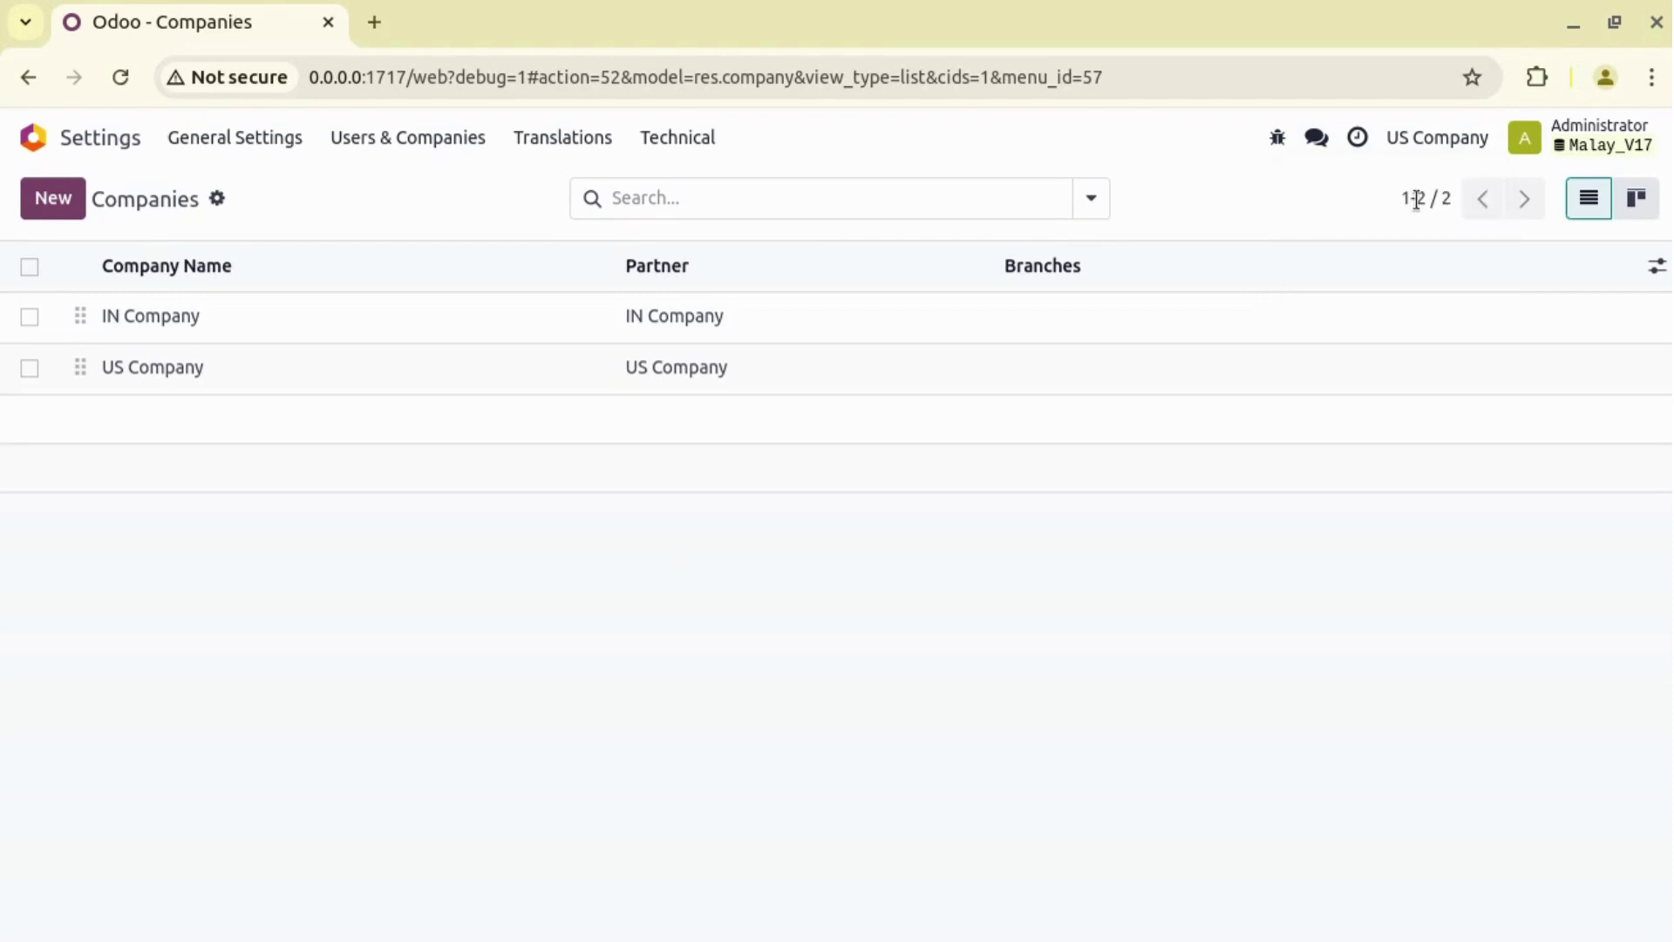
{"action": "left_click", "coordinate": [1442, 149]}
{"action": "left_click", "coordinate": [757, 532]}
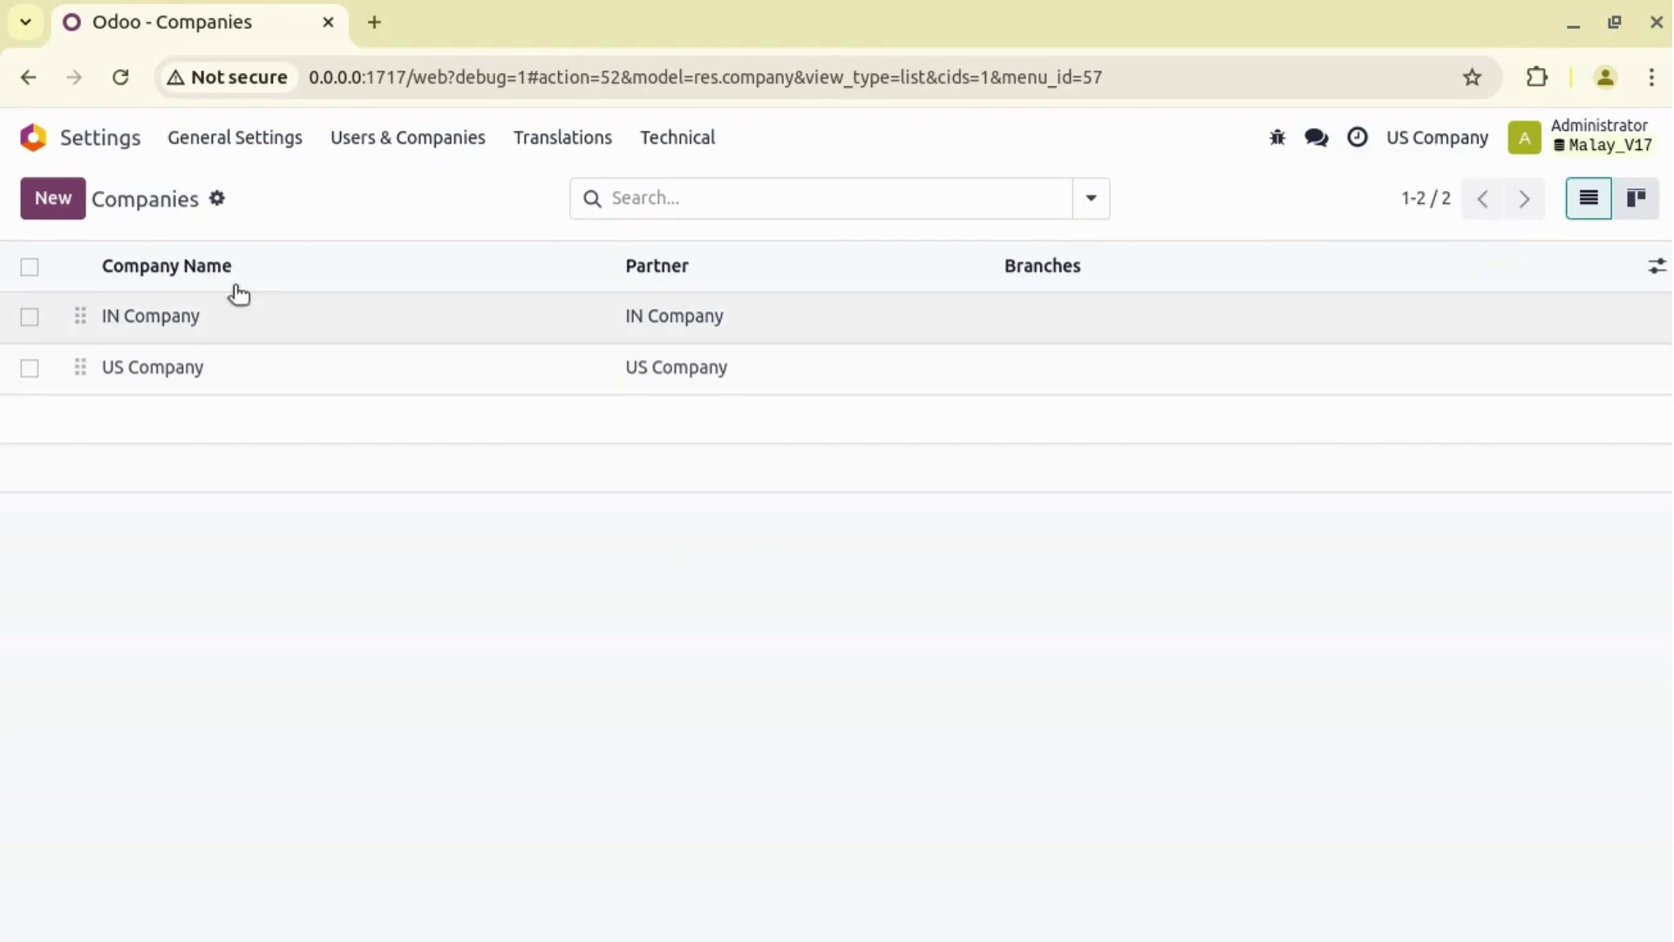
{"action": "left_click", "coordinate": [37, 136]}
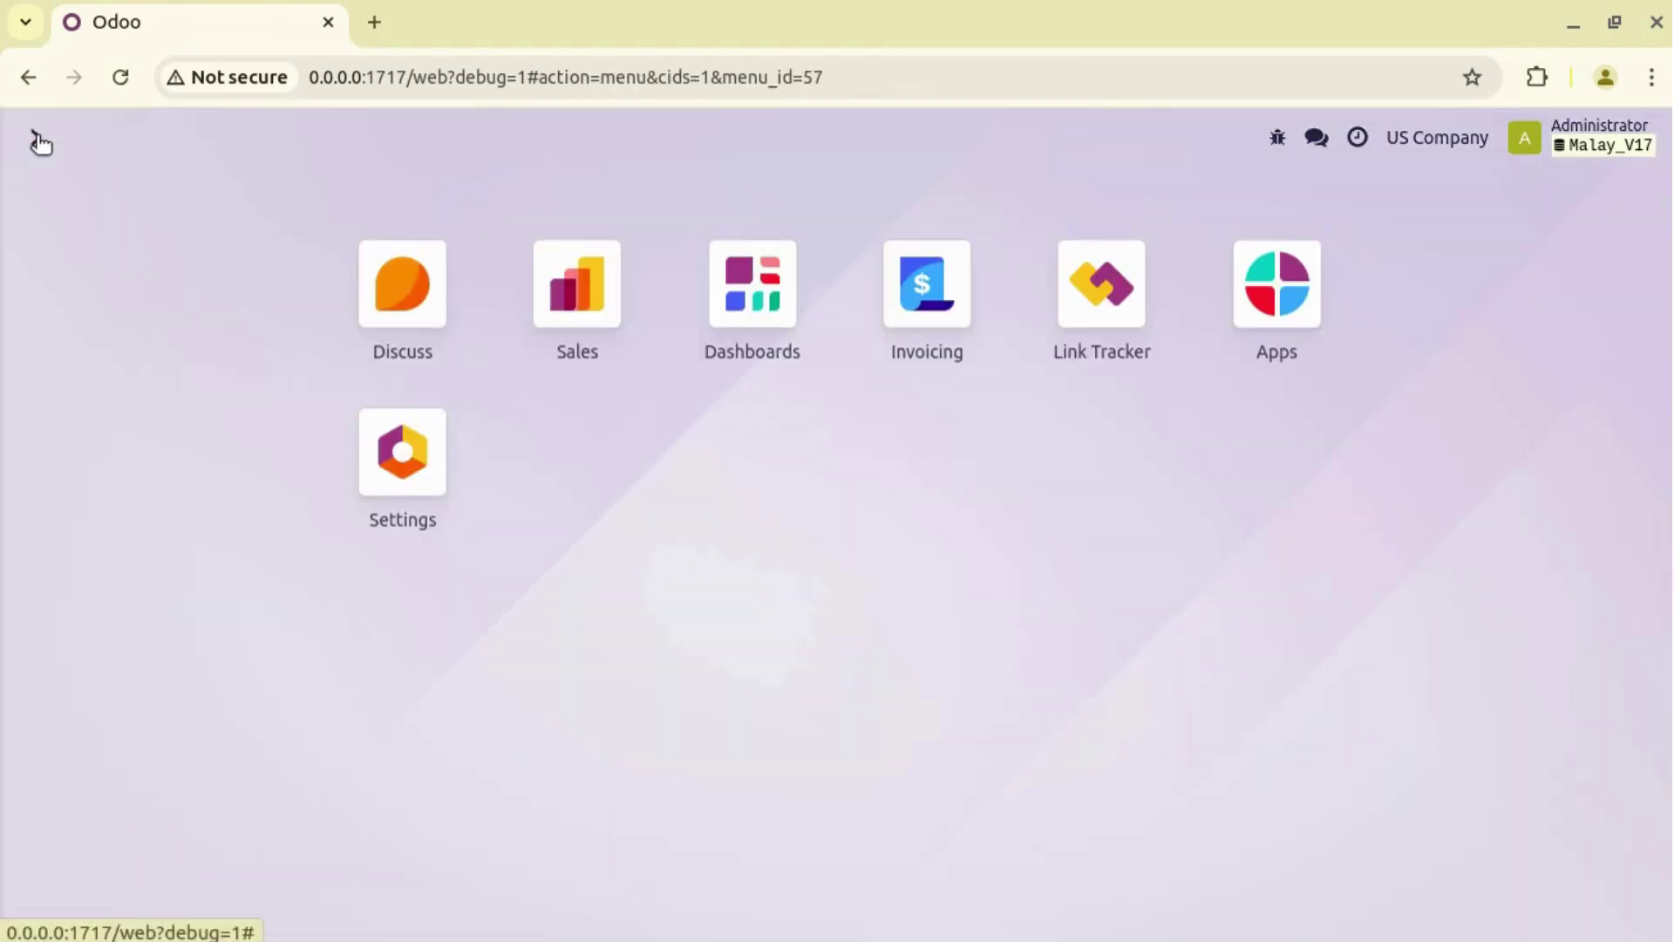
In Sales, clear the My Quotations filter and start a new quotation for Administrator
{"action": "left_click", "coordinate": [539, 276]}
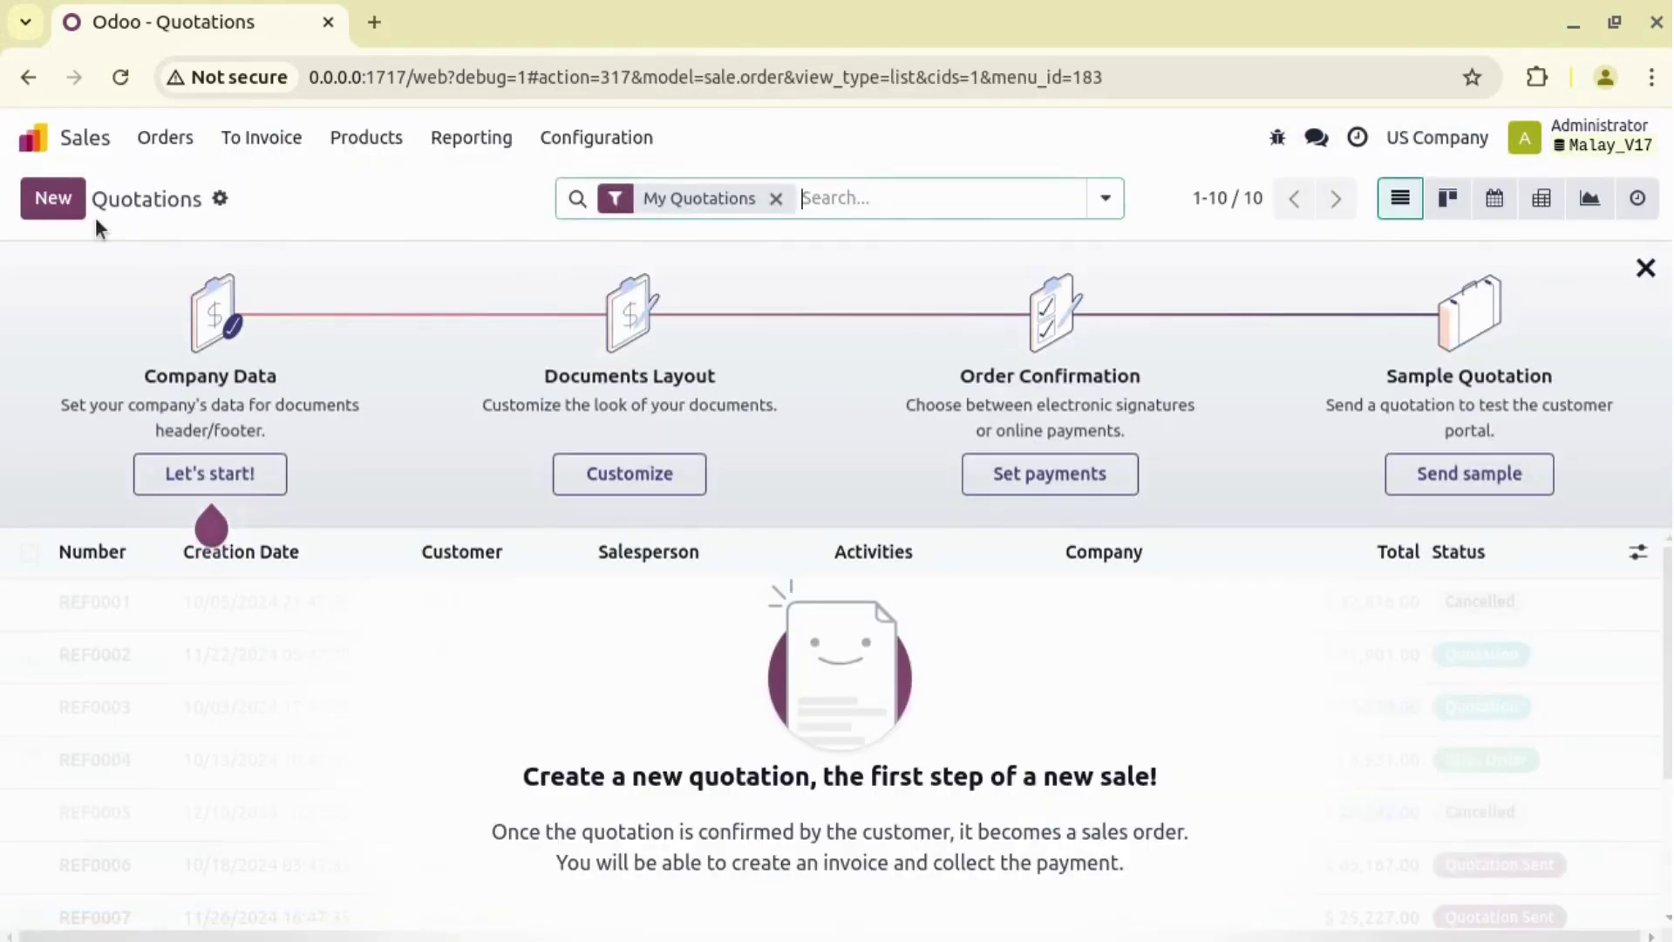
{"action": "key", "text": "BackSpace"}
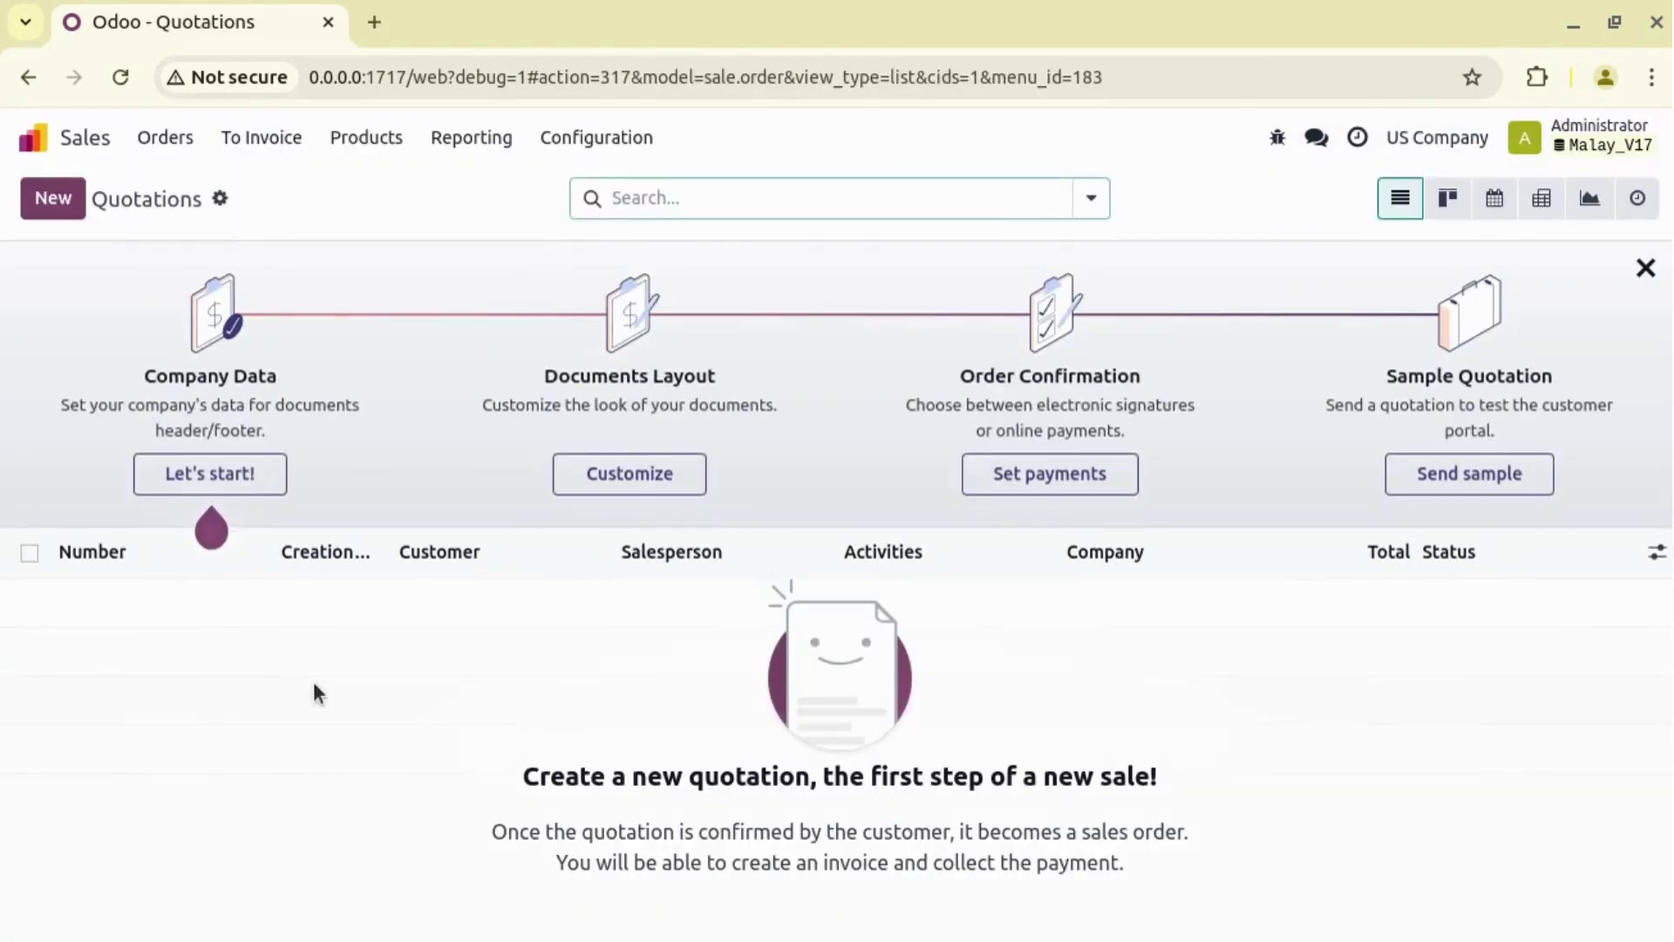
{"action": "left_click", "coordinate": [36, 199]}
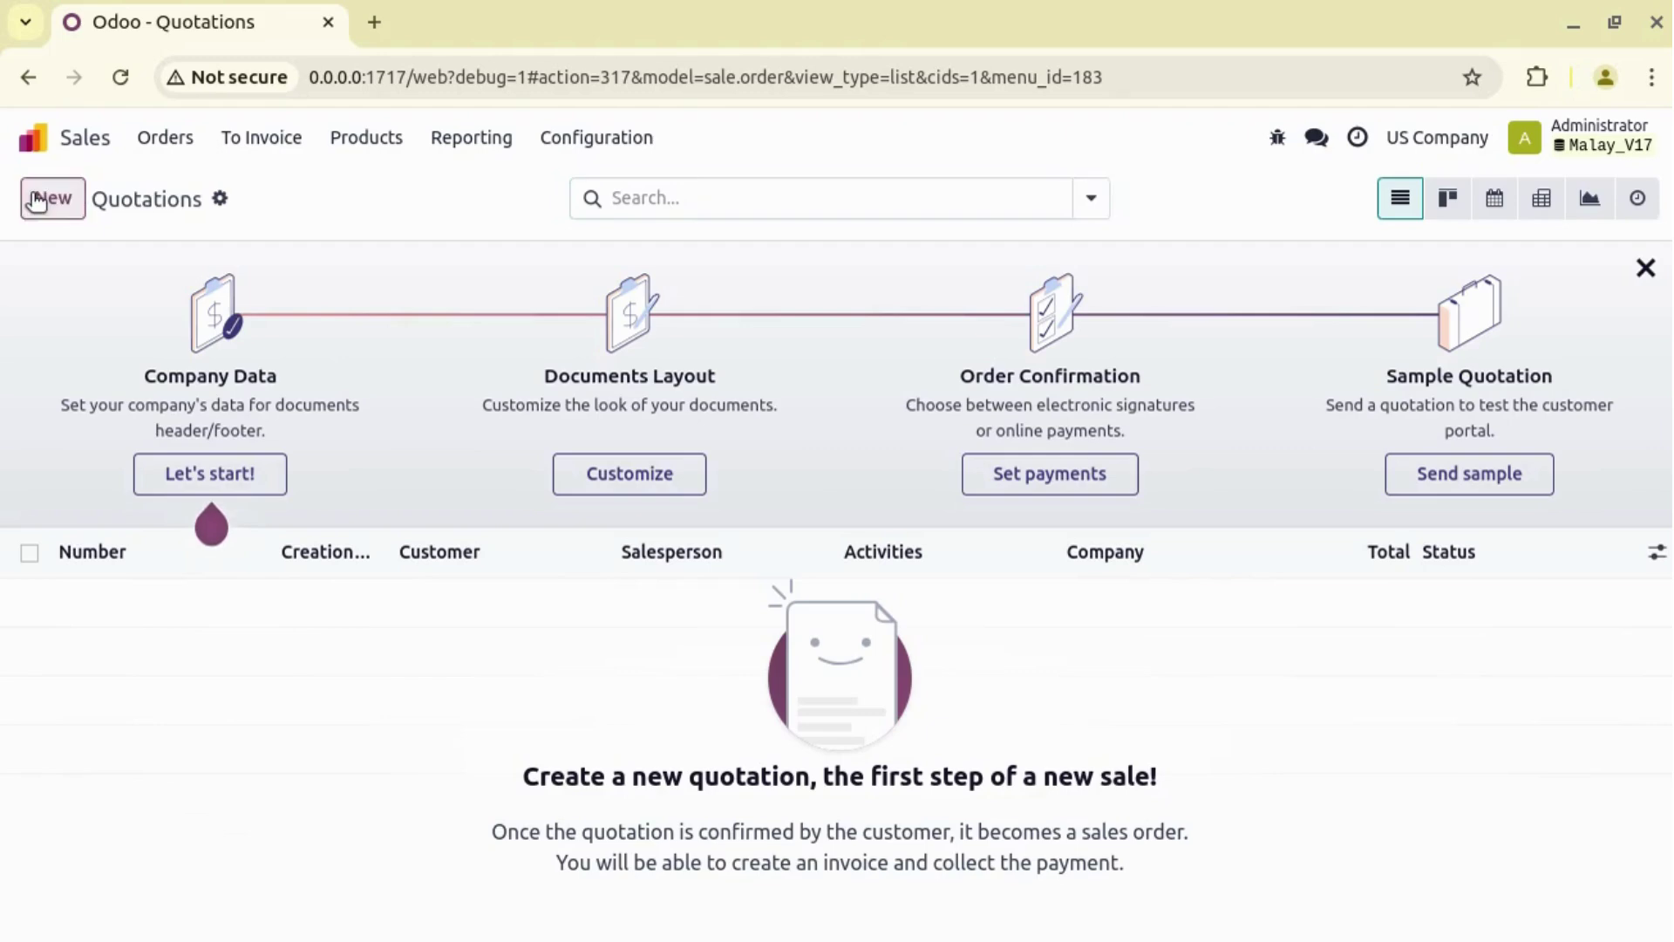
{"action": "left_click", "coordinate": [441, 422]}
{"action": "type", "text": "a"}
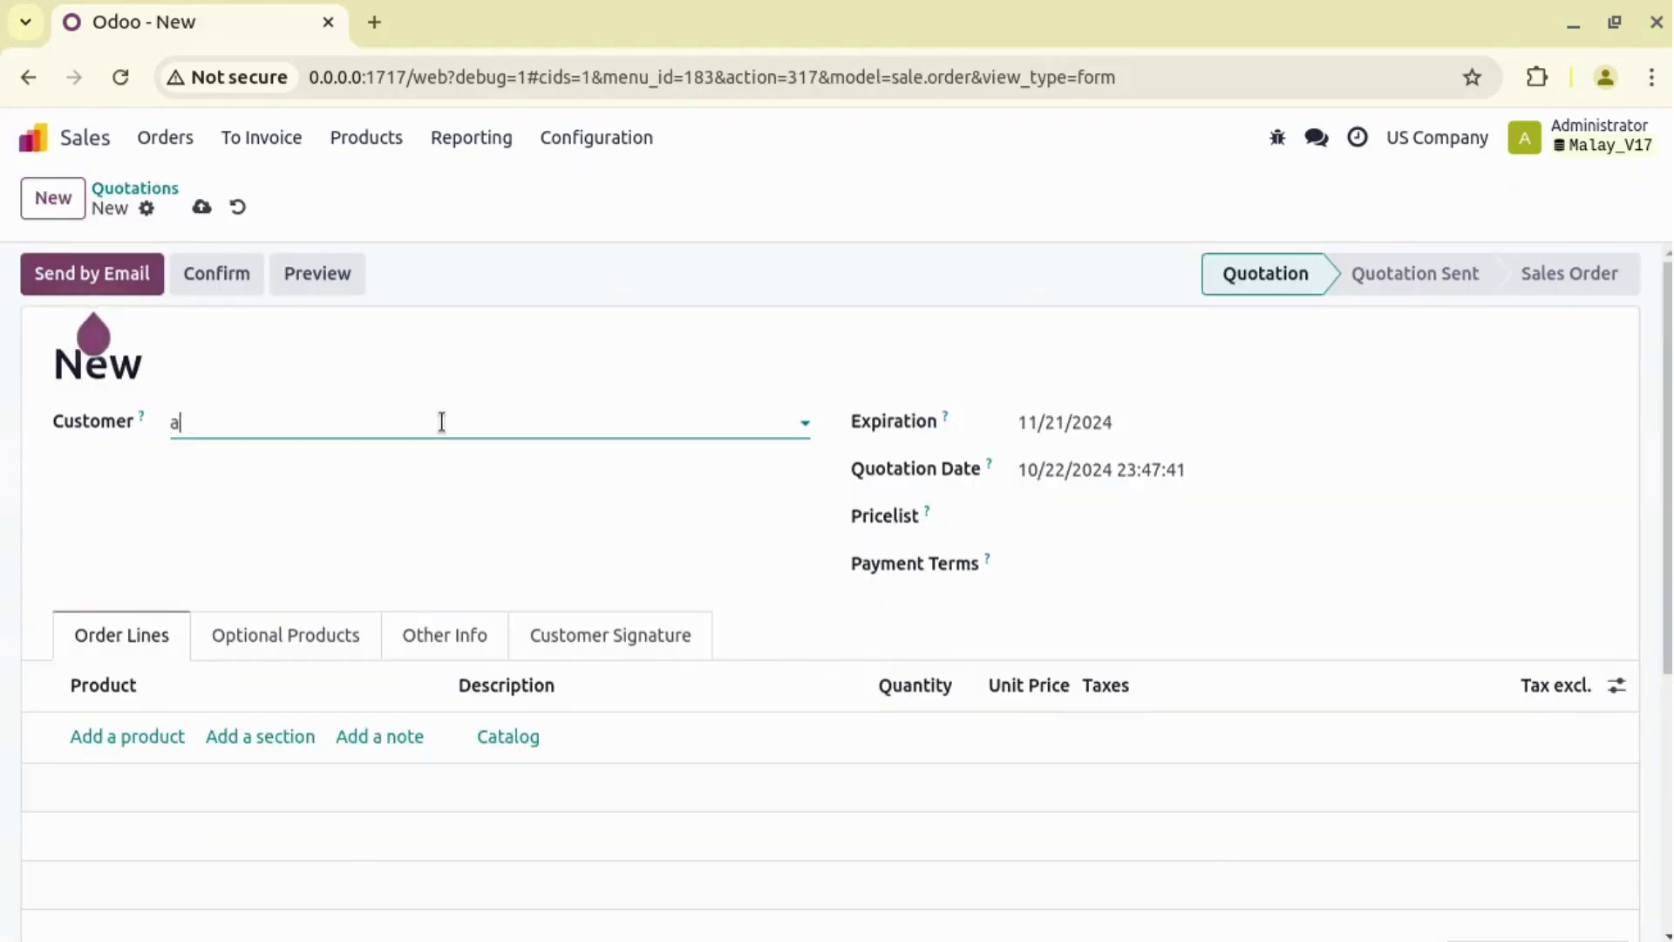
{"action": "type", "text": "dm"}
{"action": "key", "text": "Return"}
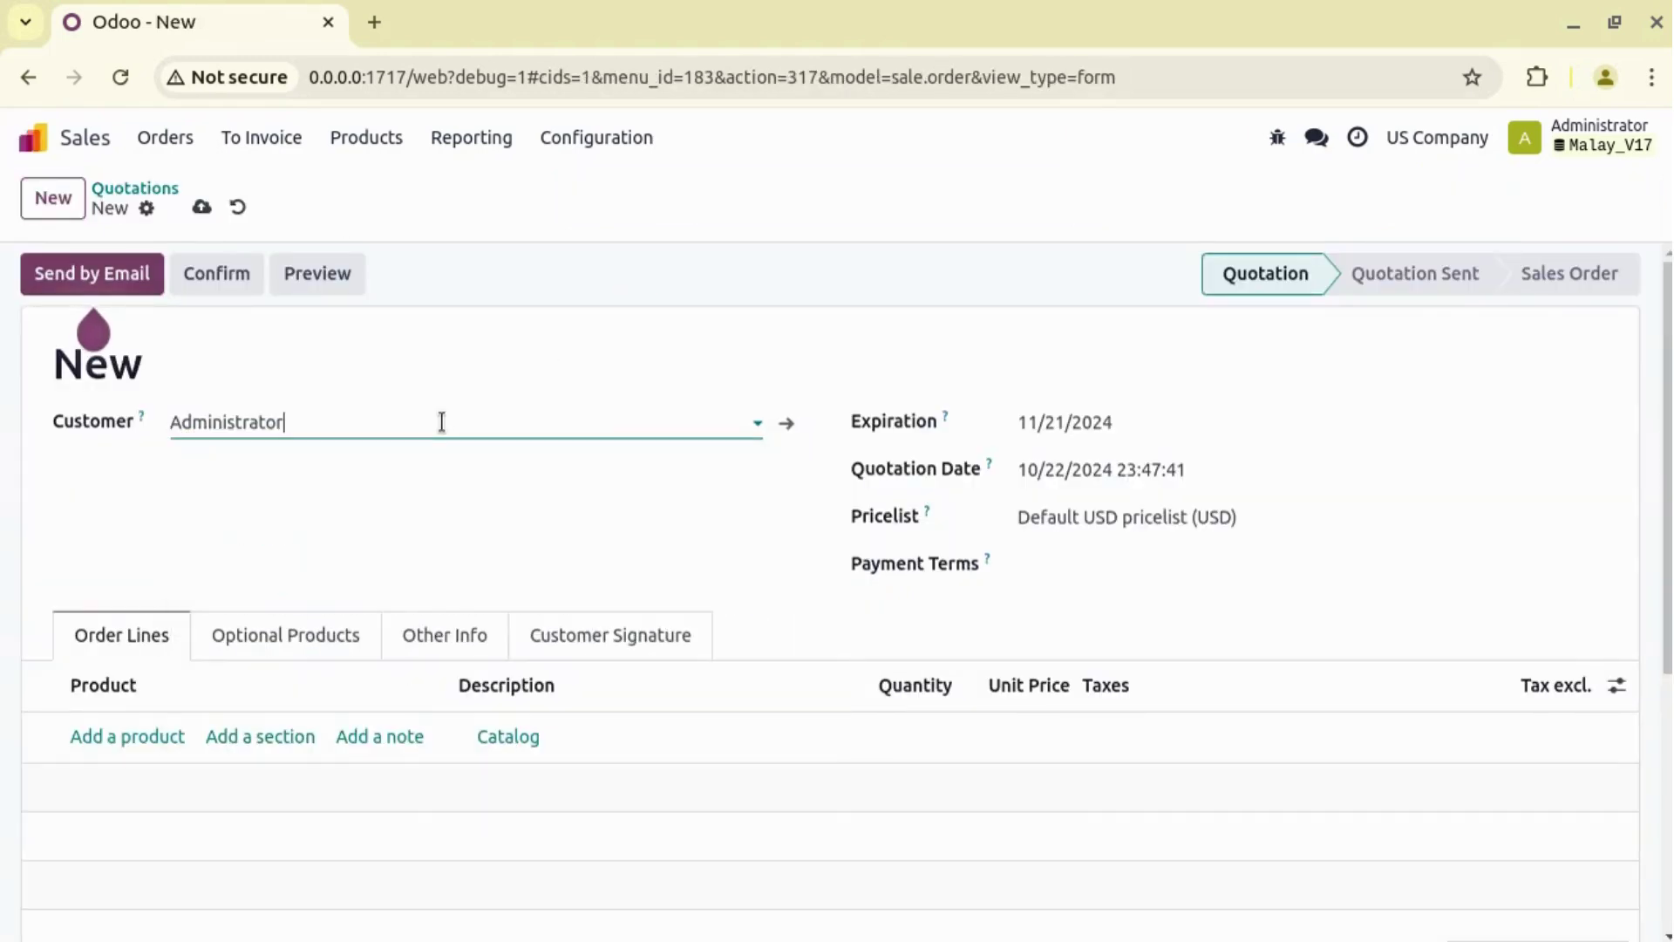
Add a Service line at unit price 100 and save quotation S00003
{"action": "left_click", "coordinate": [158, 738]}
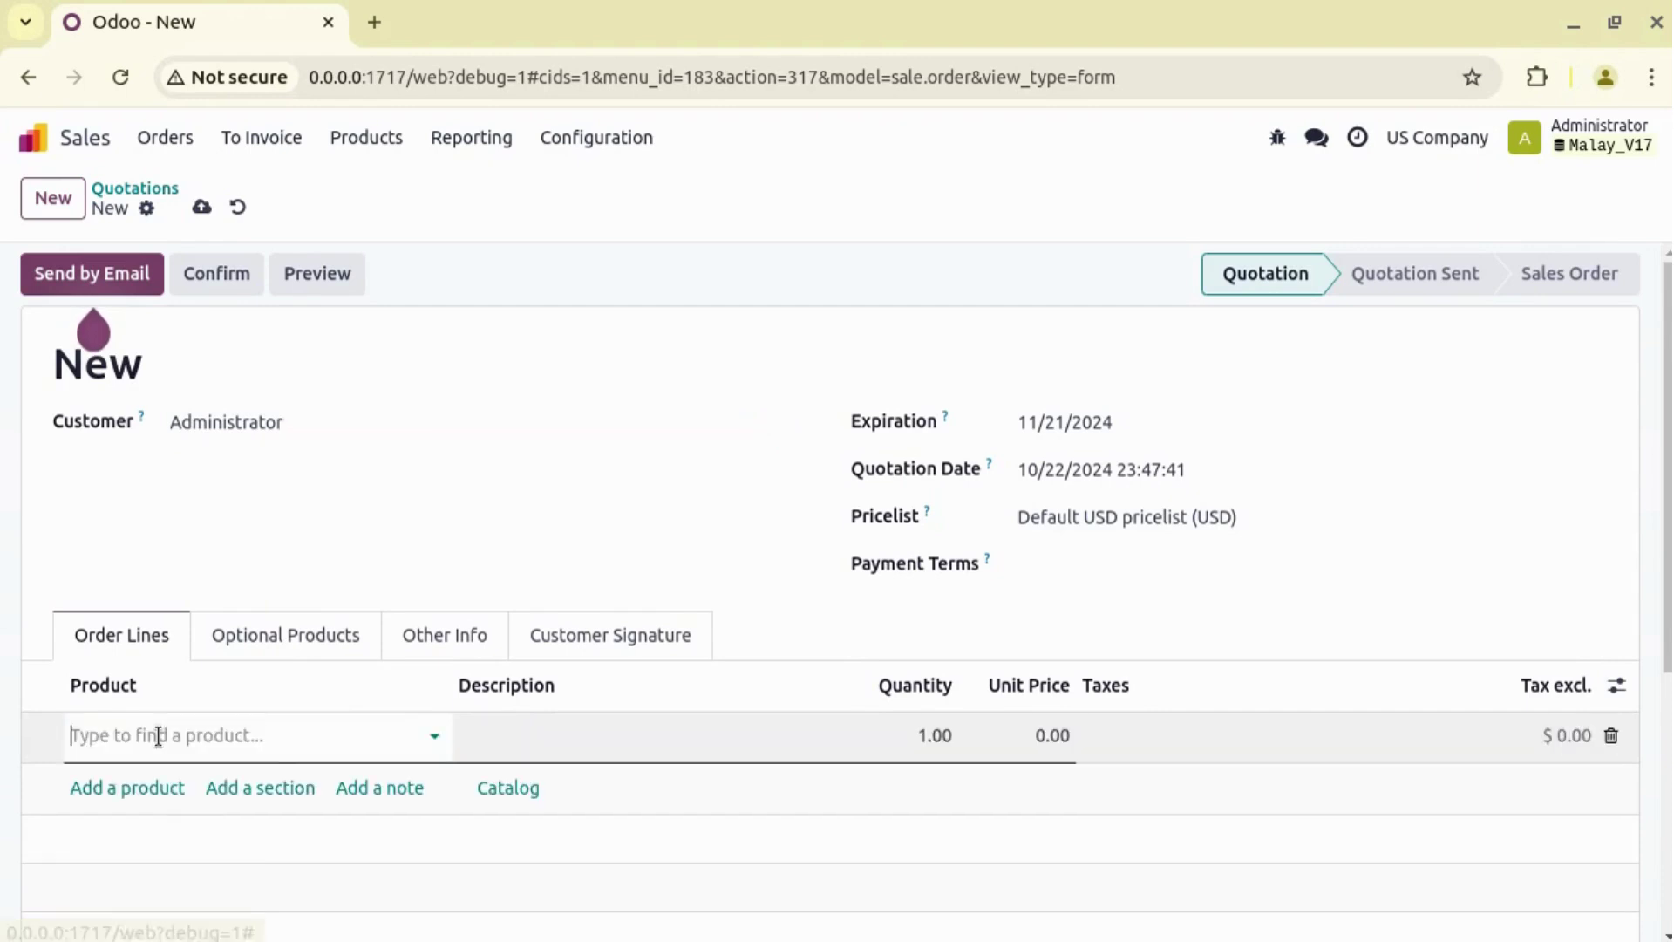
{"action": "left_click", "coordinate": [157, 771]}
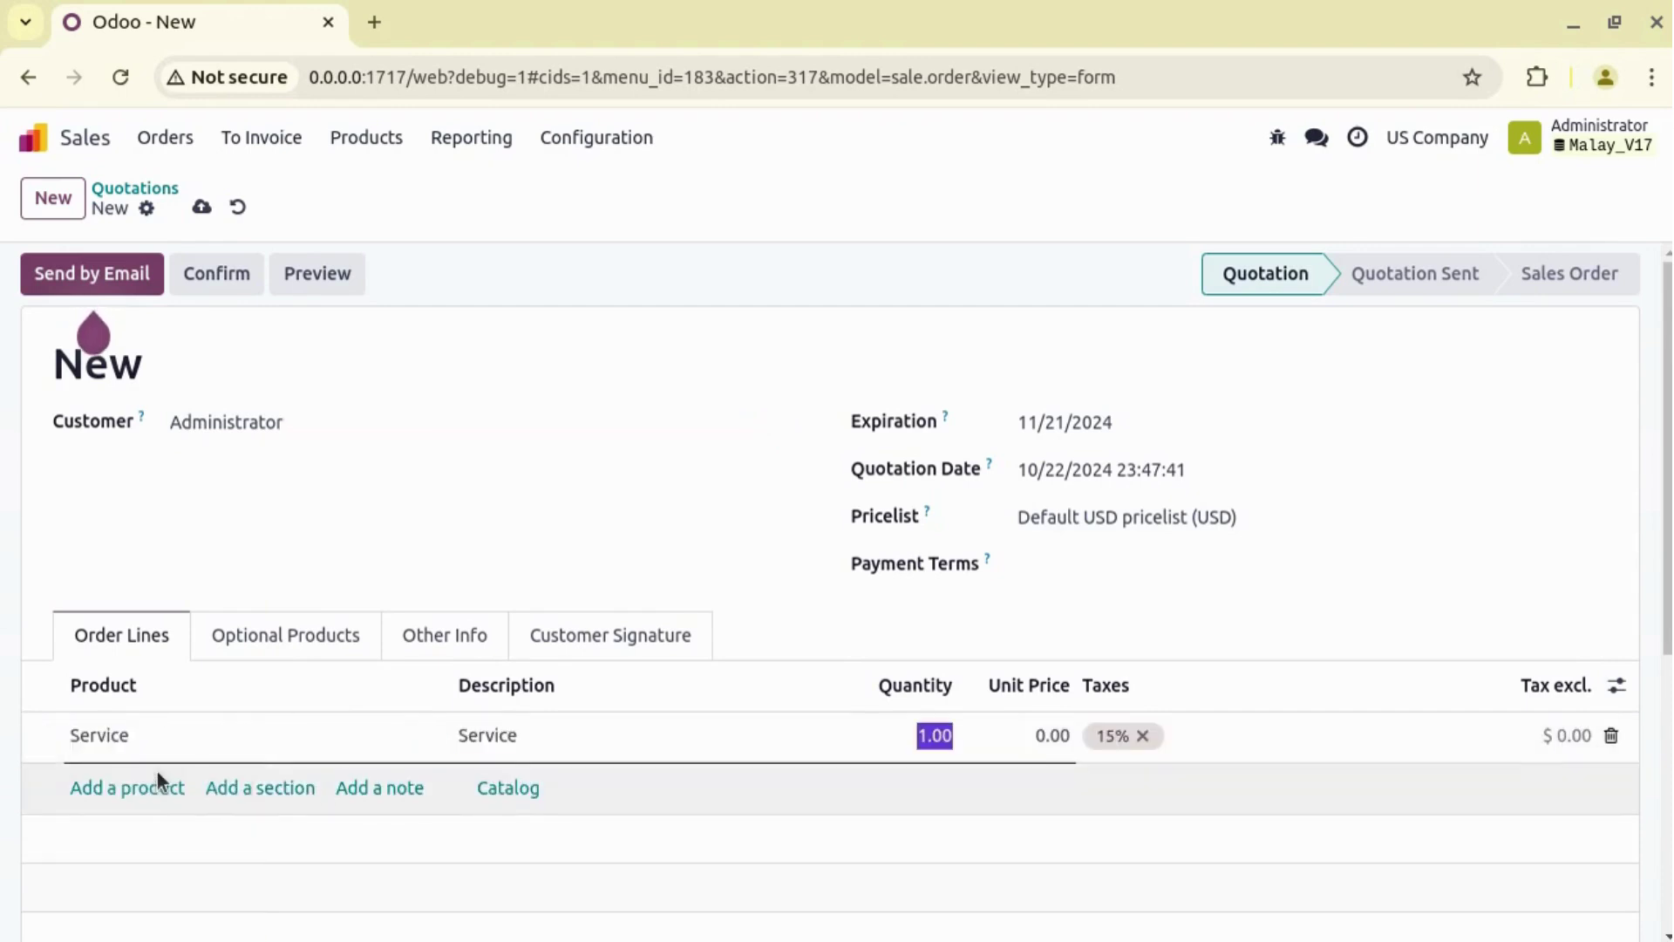
{"action": "key", "text": "Tab"}
{"action": "type", "text": "100"}
{"action": "left_click", "coordinate": [205, 207]}
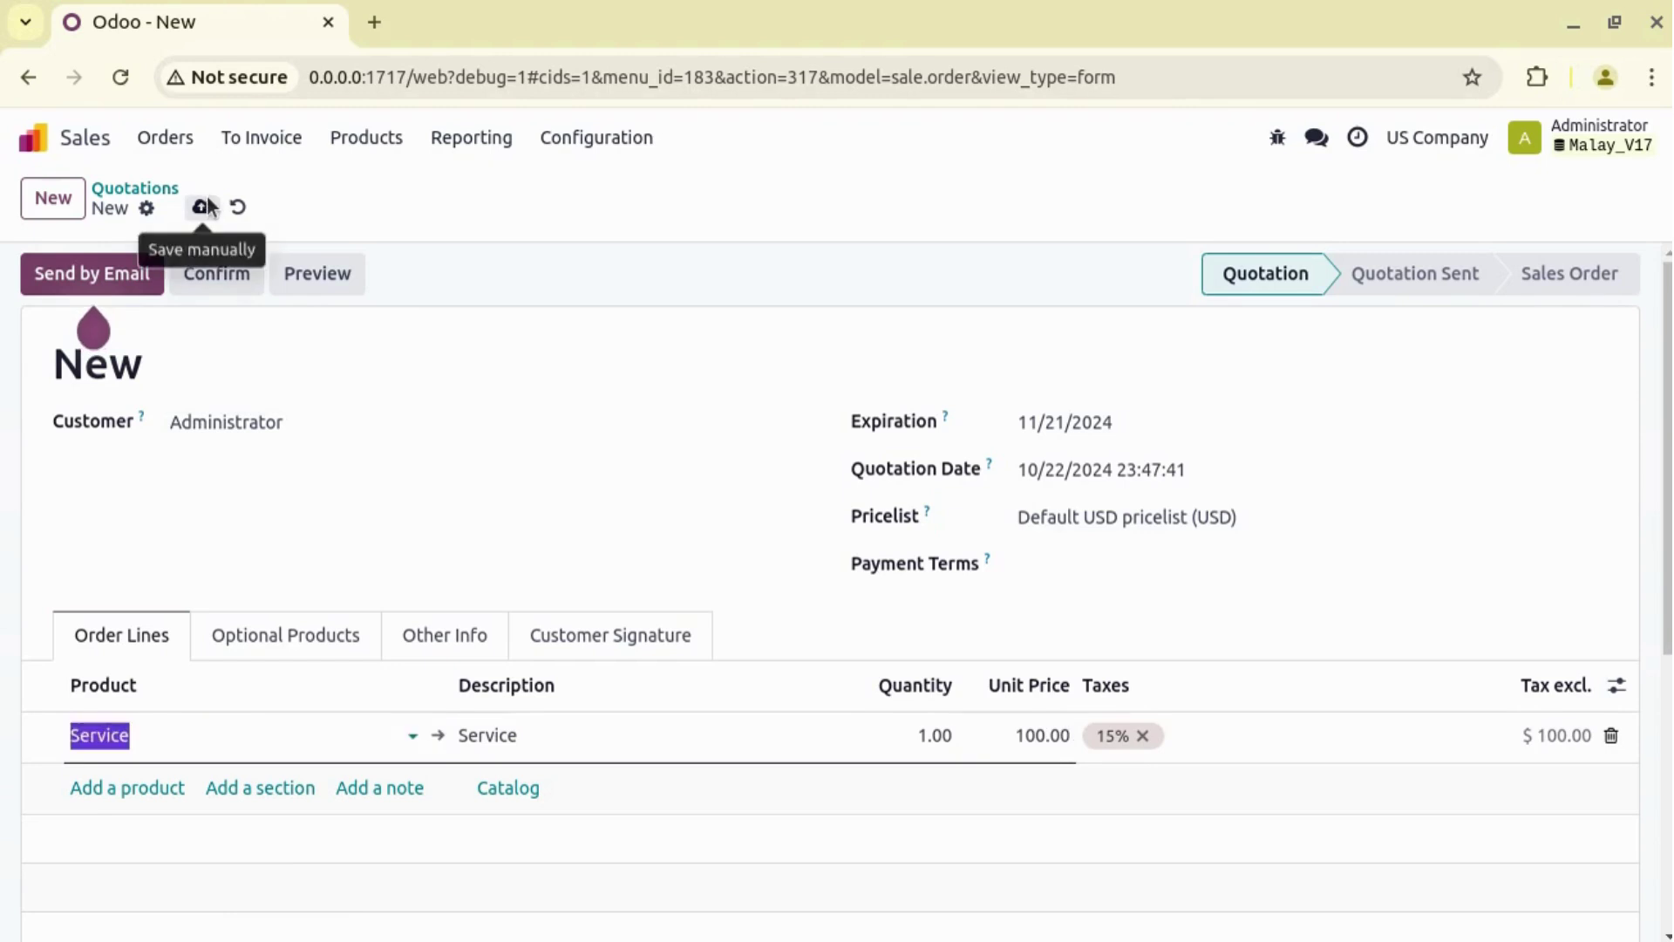
Review S00003's sales and invoicing details, then duplicate its page into a second browser tab
{"action": "left_click", "coordinate": [451, 634]}
{"action": "scroll", "coordinate": [451, 628], "scroll_direction": "down", "scroll_amount": 2}
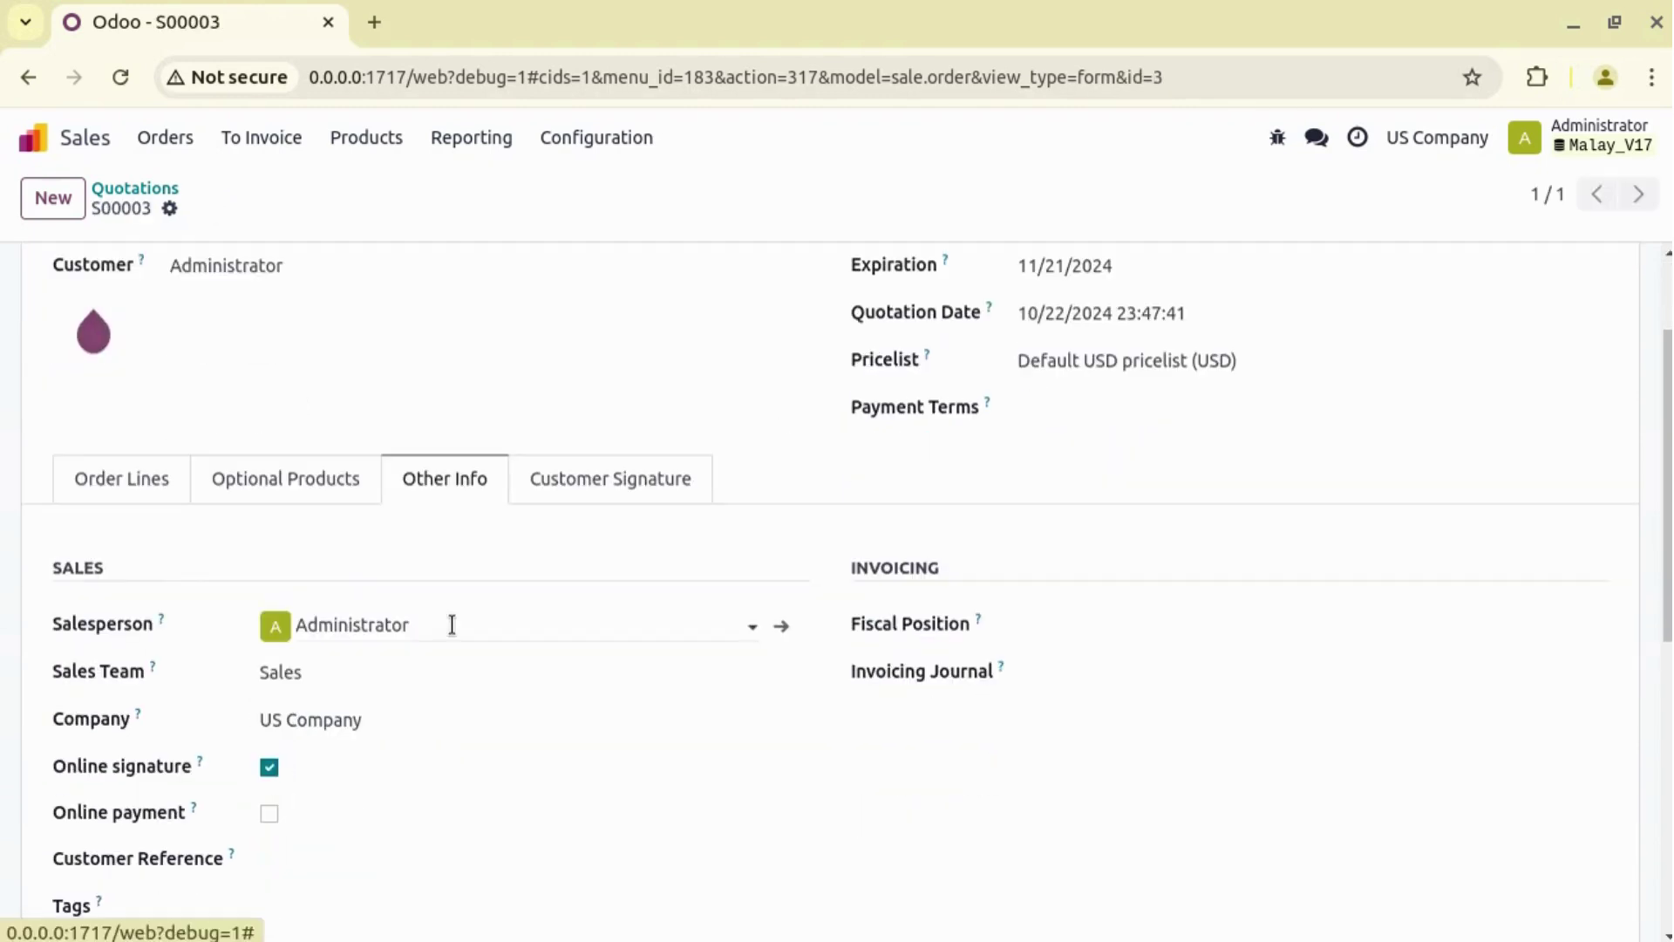
{"action": "scroll", "coordinate": [441, 369], "scroll_direction": "up", "scroll_amount": 2}
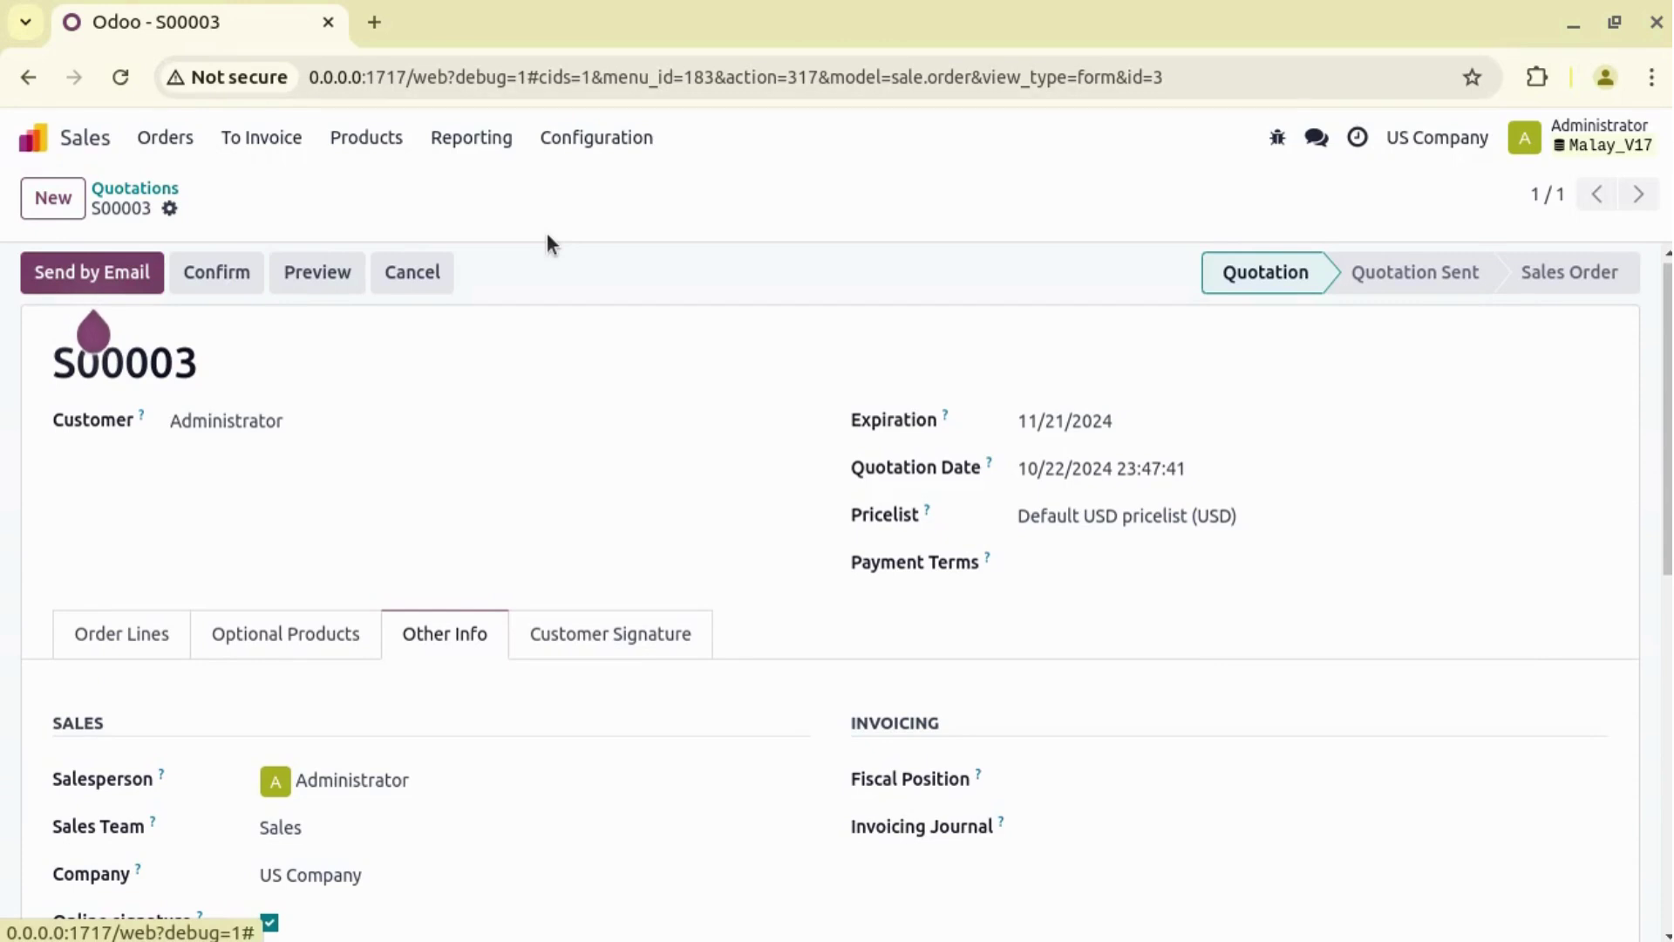
{"action": "key", "text": "alt+d"}
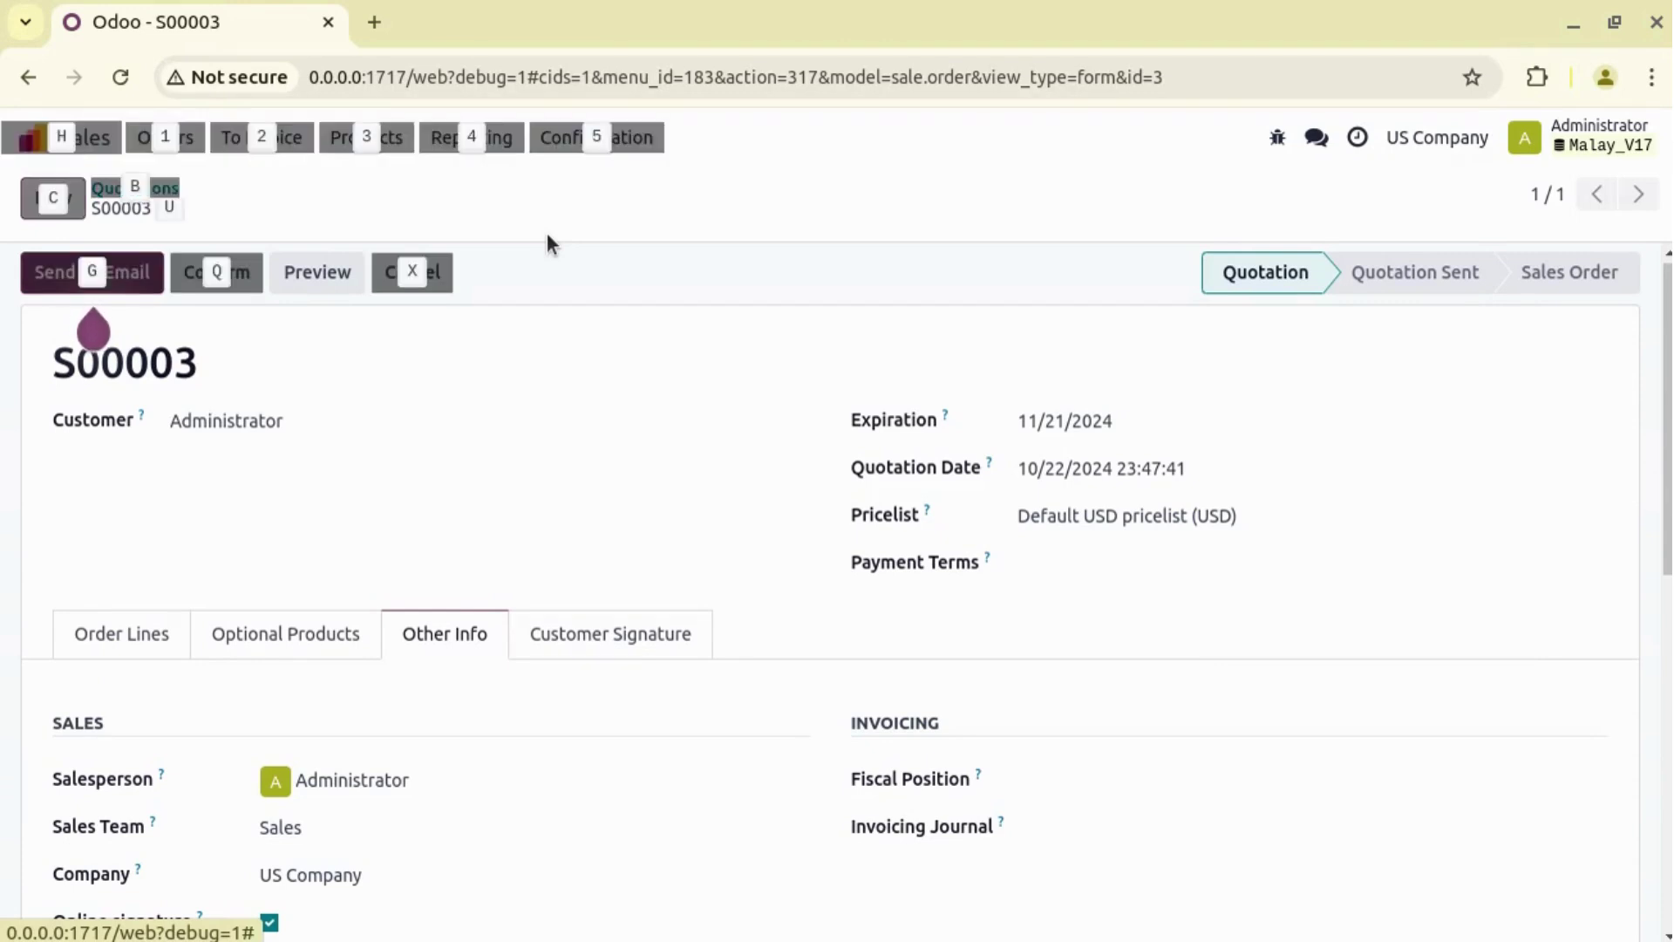
{"action": "key", "text": "alt+Return"}
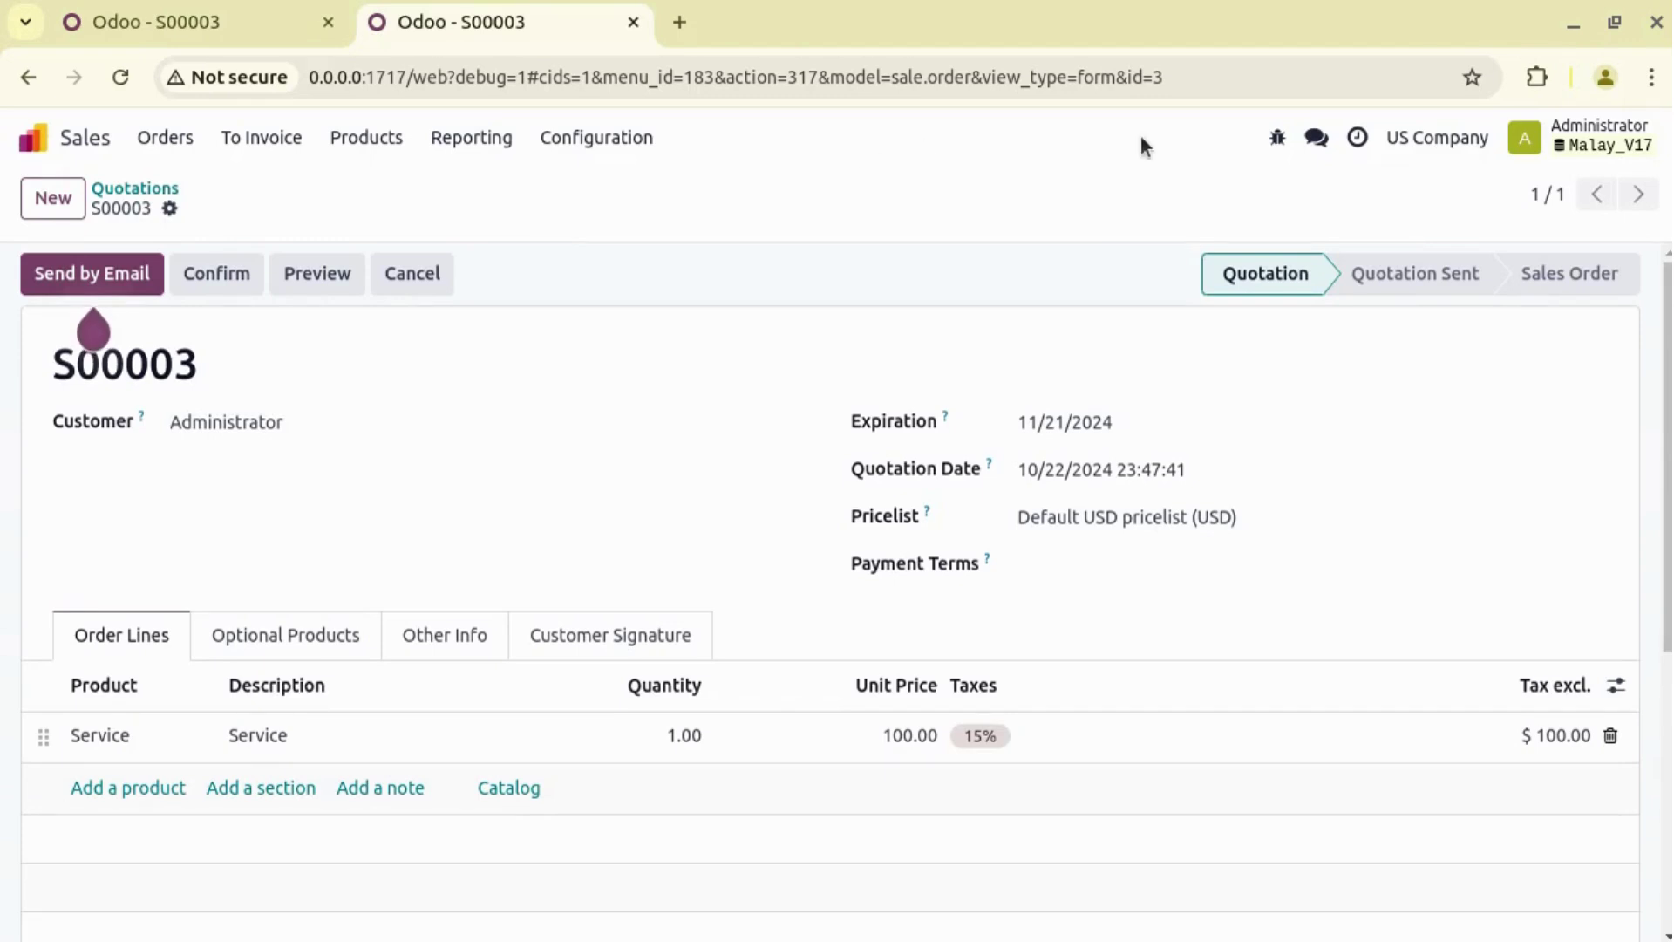
Switch the second tab to IN Company and remove the My Quotations filter, showing an empty list
{"action": "left_click", "coordinate": [1418, 142]}
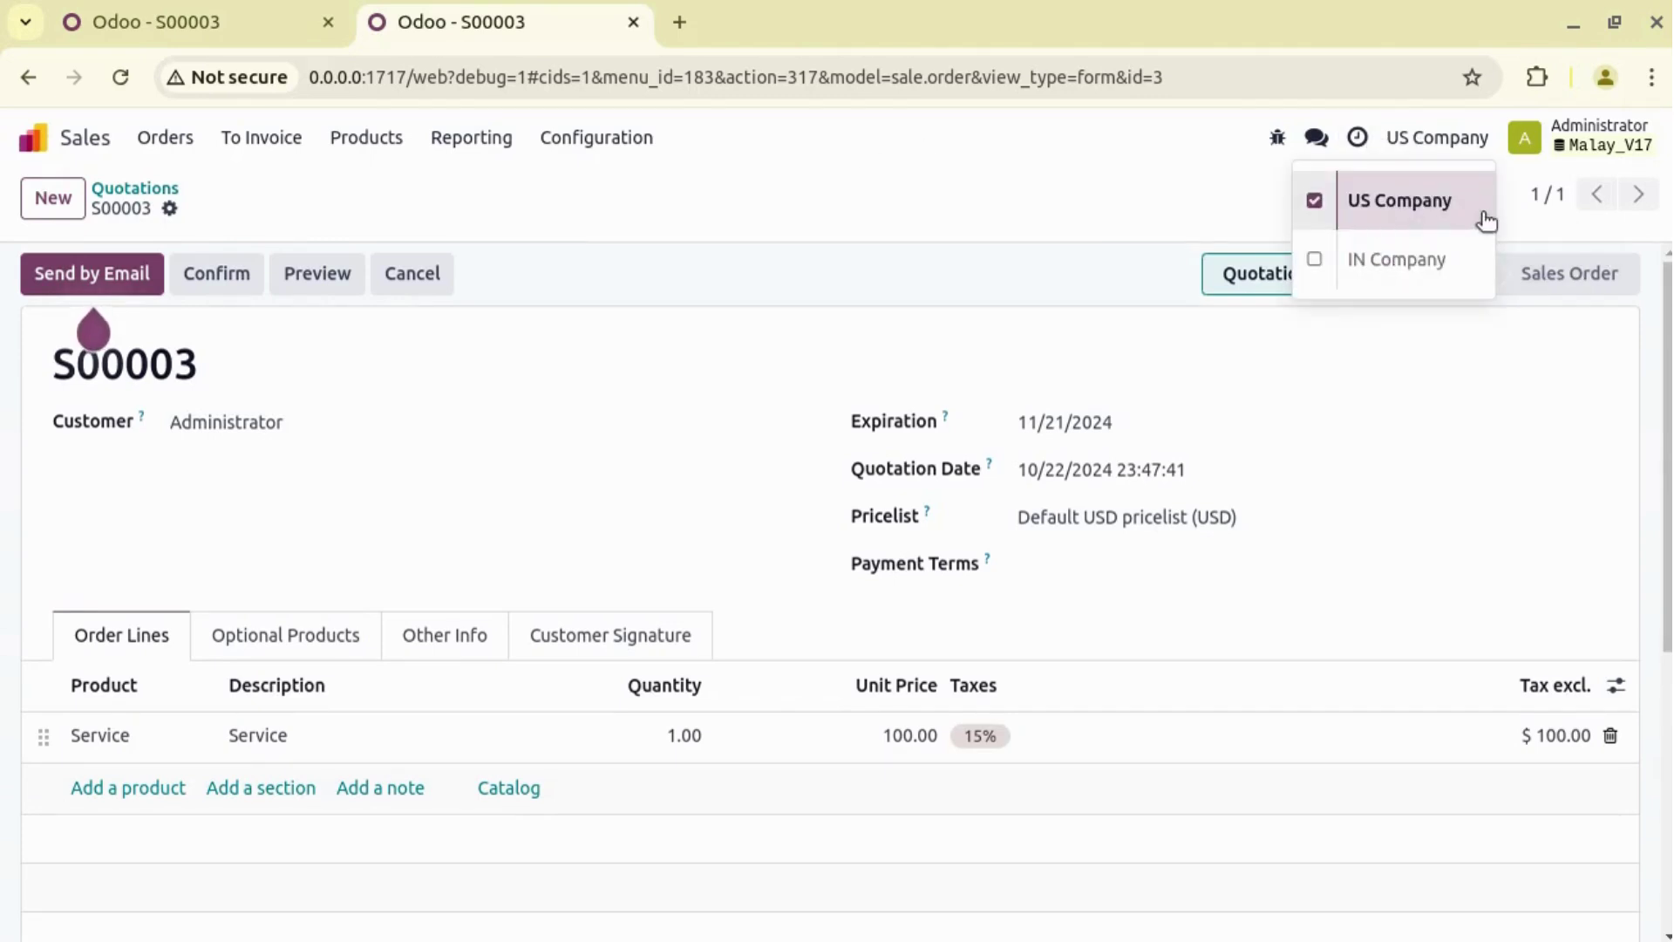
{"action": "left_click", "coordinate": [1387, 254]}
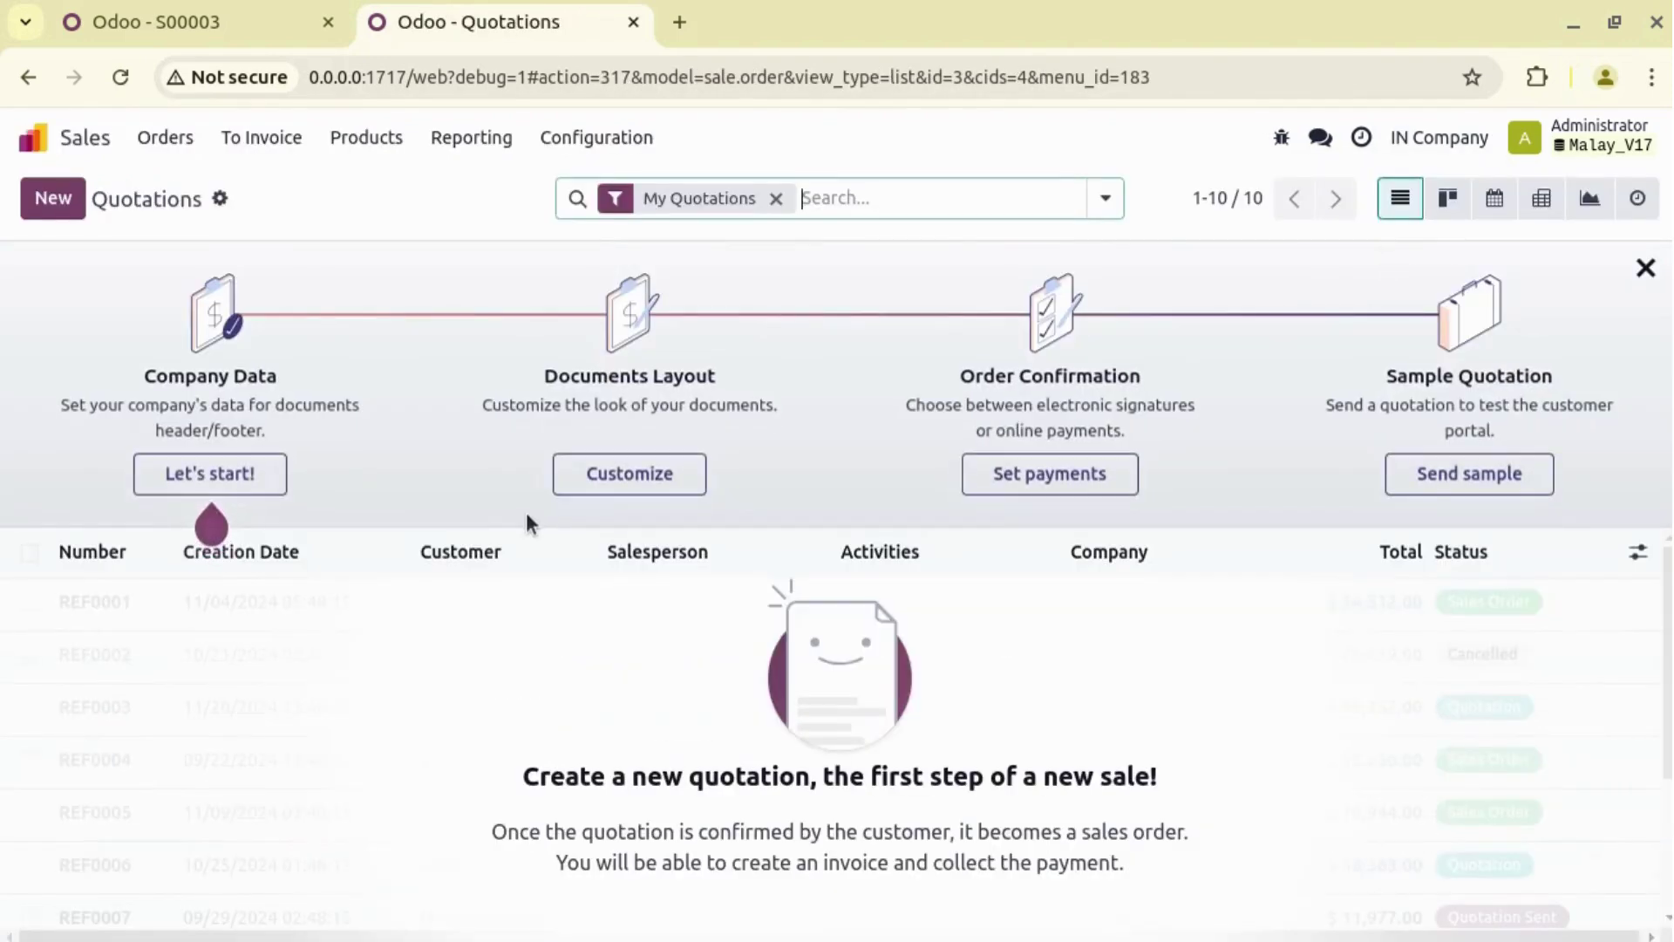
{"action": "left_click", "coordinate": [776, 199]}
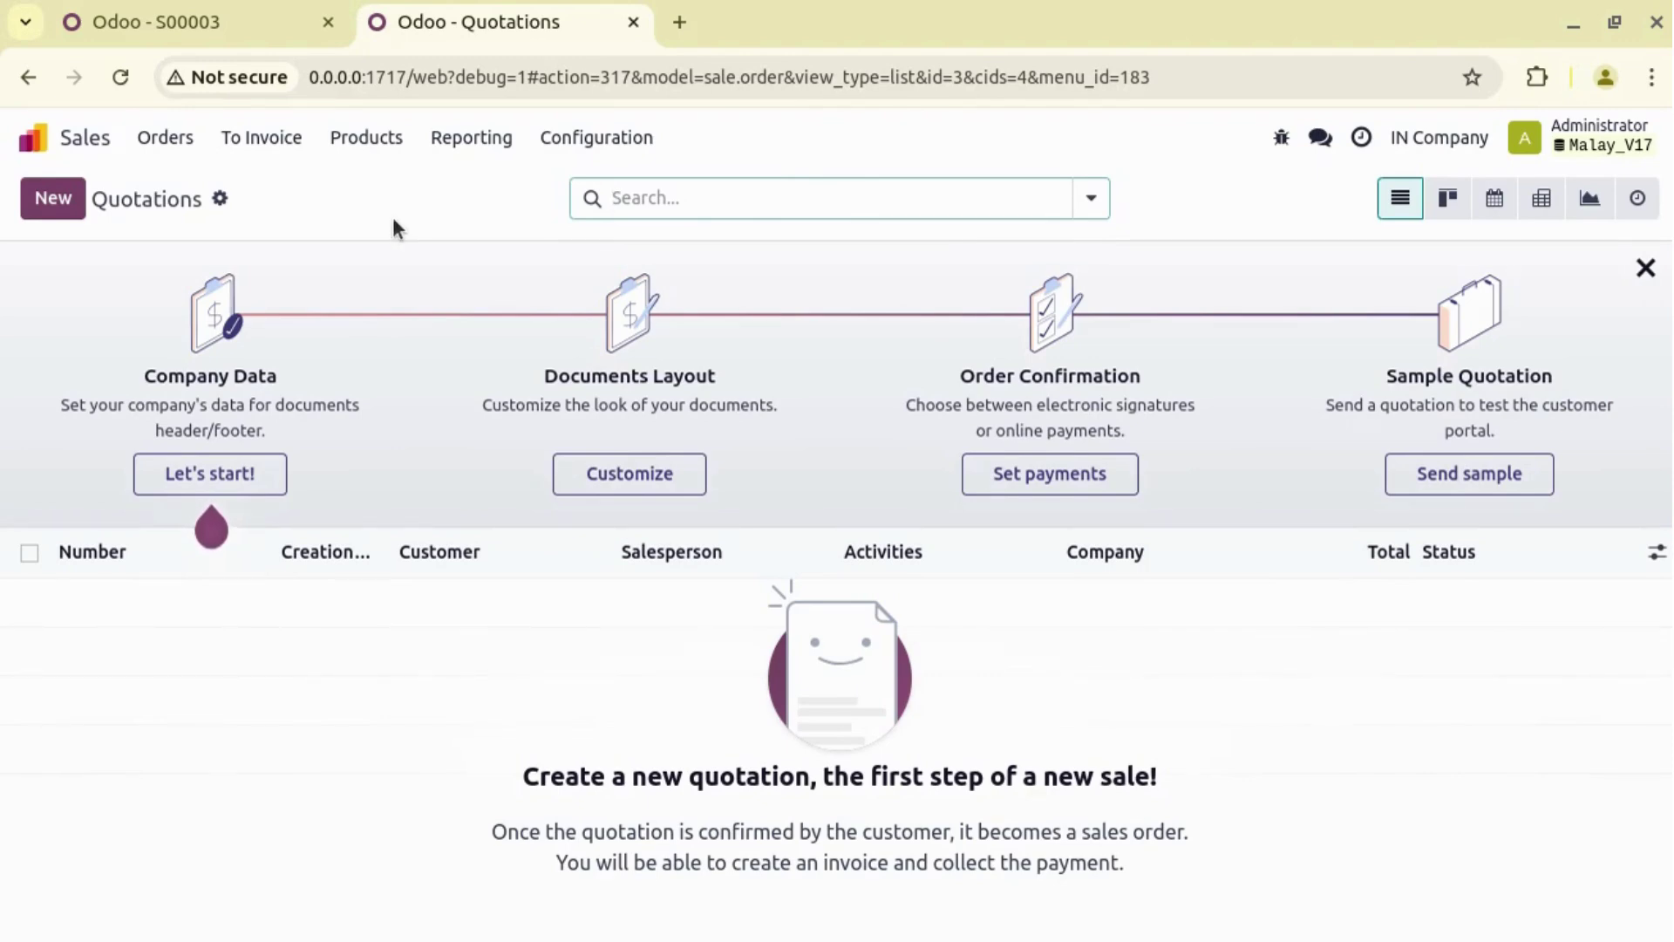
{"action": "left_click", "coordinate": [213, 21]}
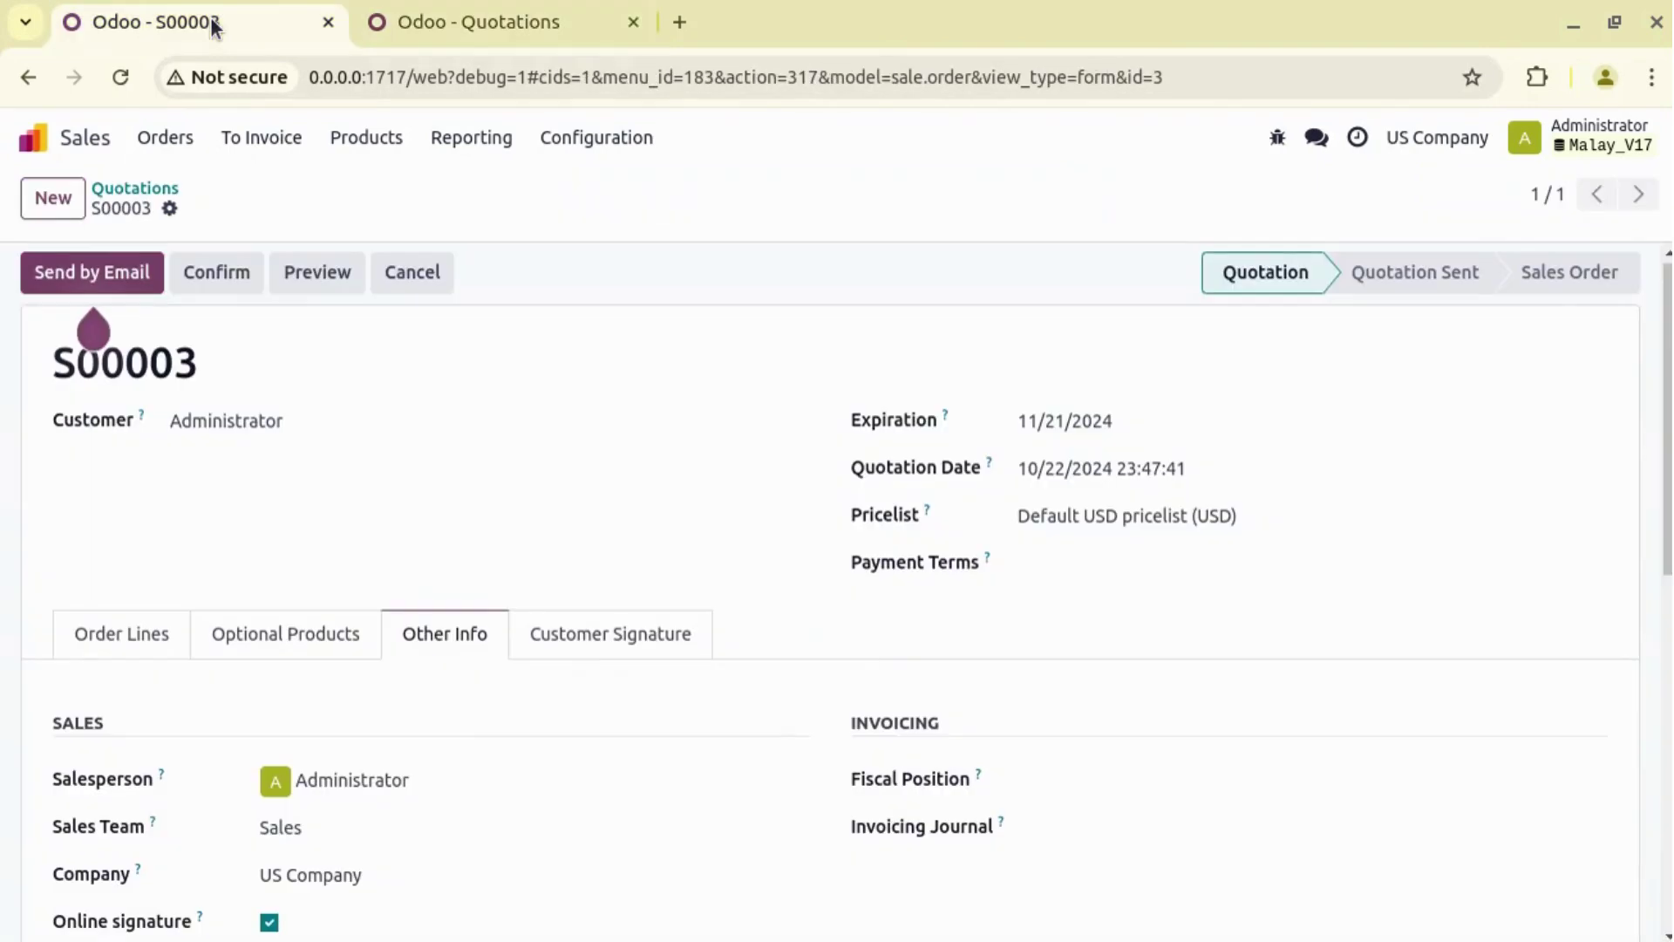
{"action": "left_click", "coordinate": [519, 78]}
{"action": "key", "text": "ctrl+c"}
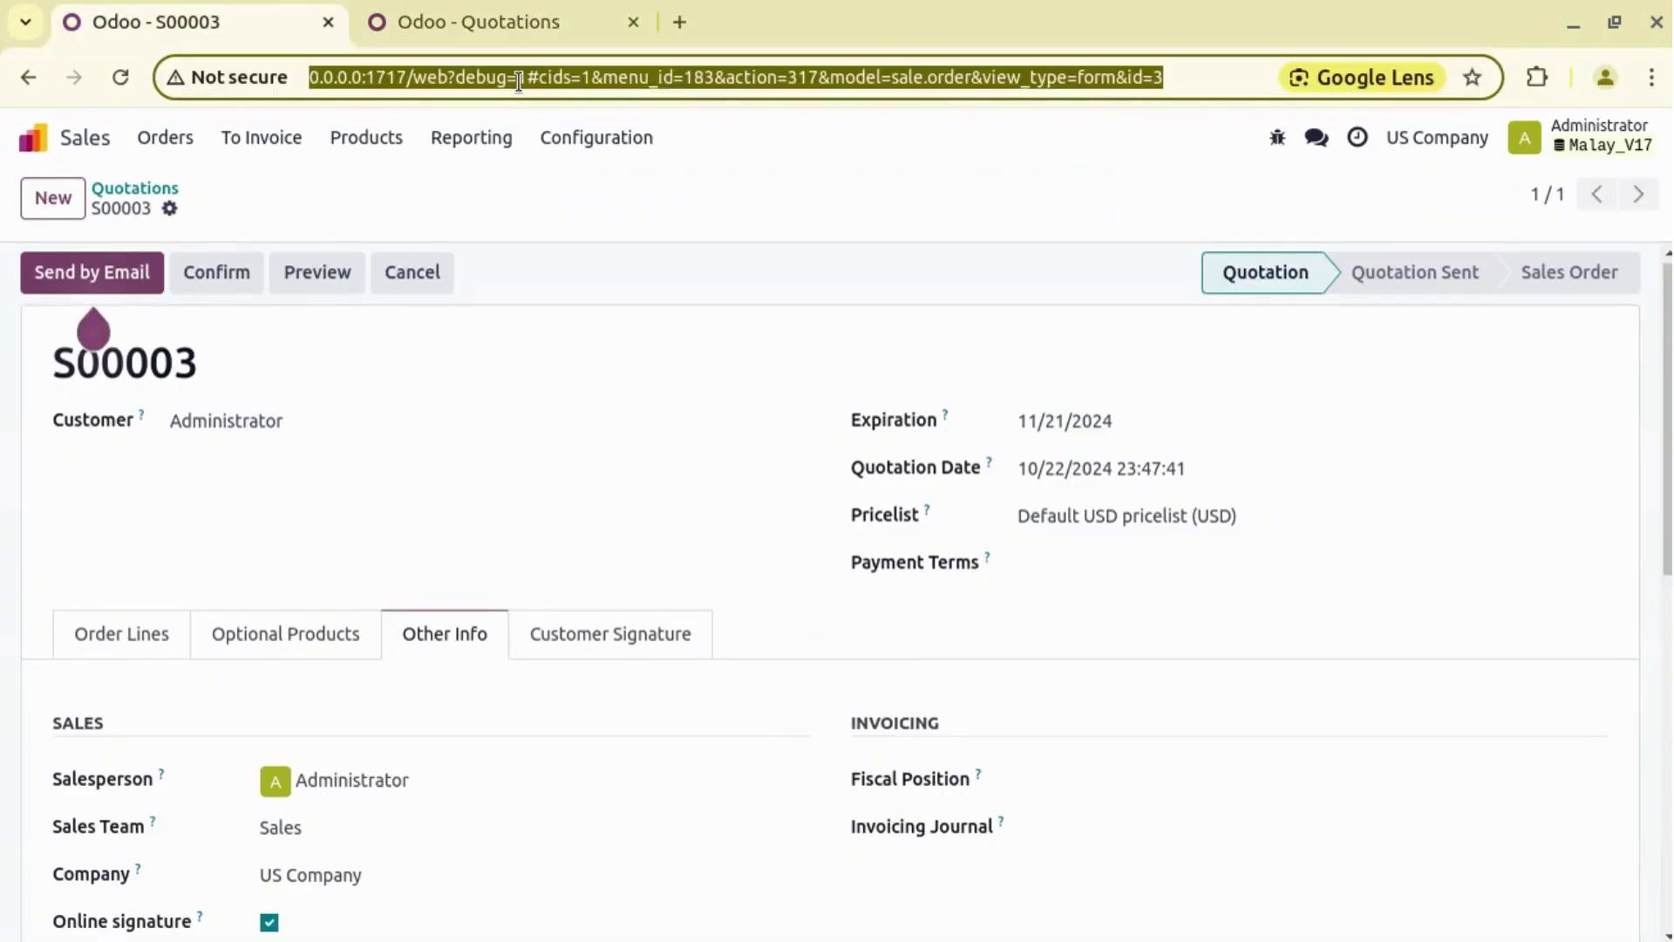
{"action": "left_click", "coordinate": [588, 233]}
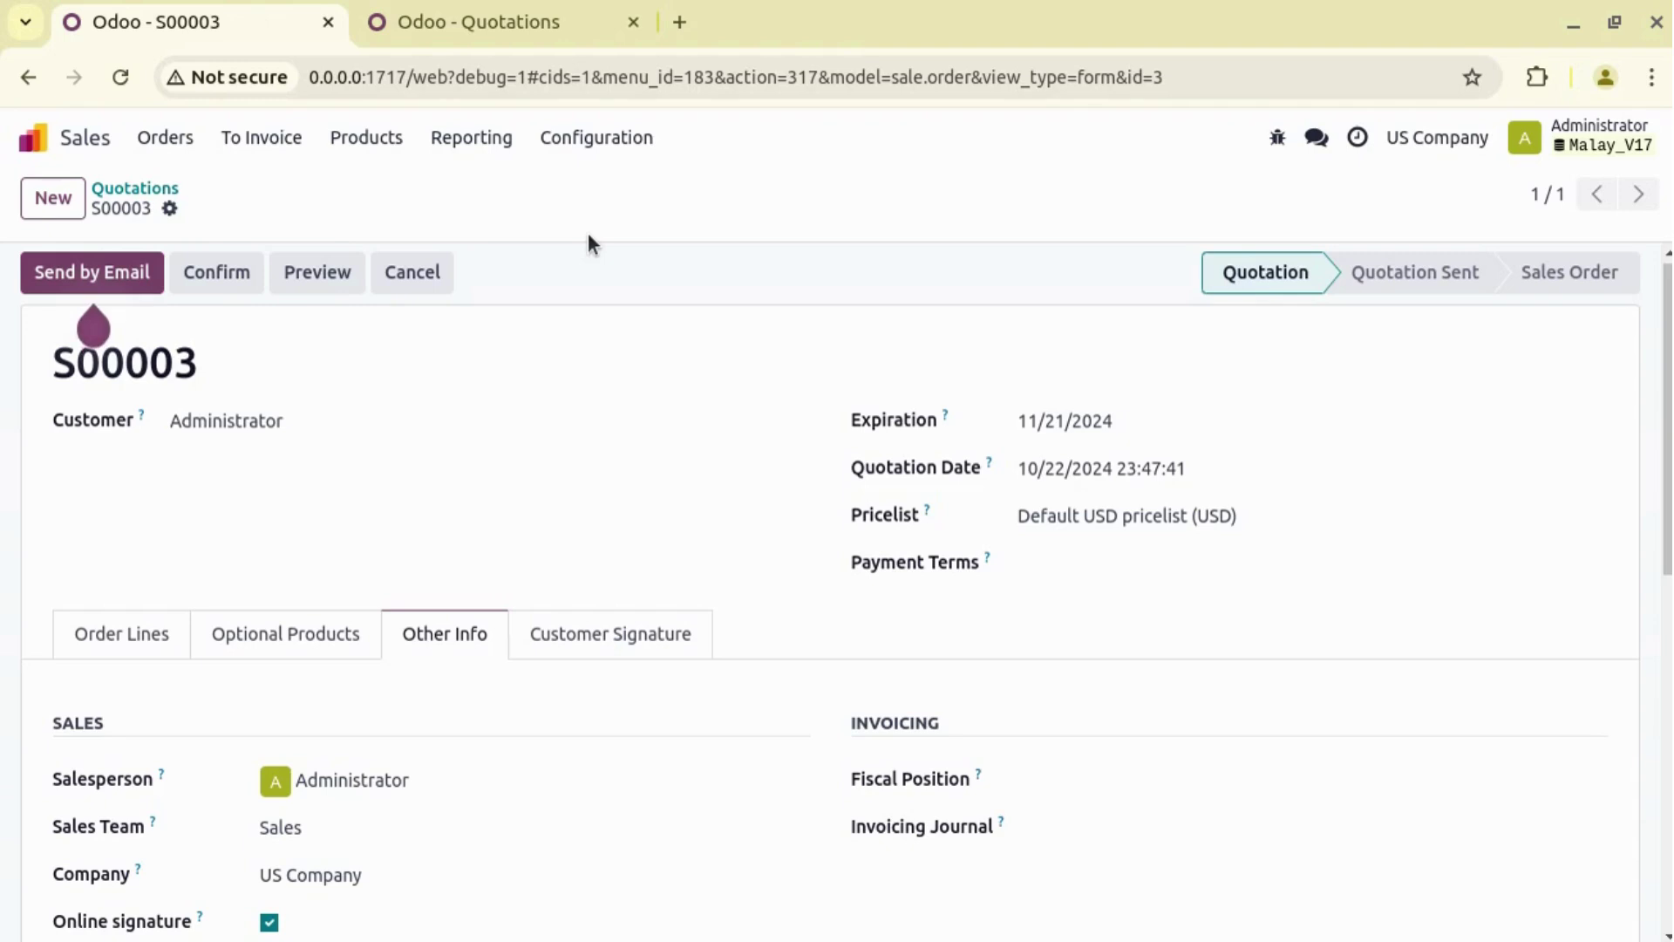
Load the copied S00003 quotation link in the Quotations tab while IN Company is active
{"action": "left_click", "coordinate": [472, 29]}
{"action": "left_click", "coordinate": [526, 66]}
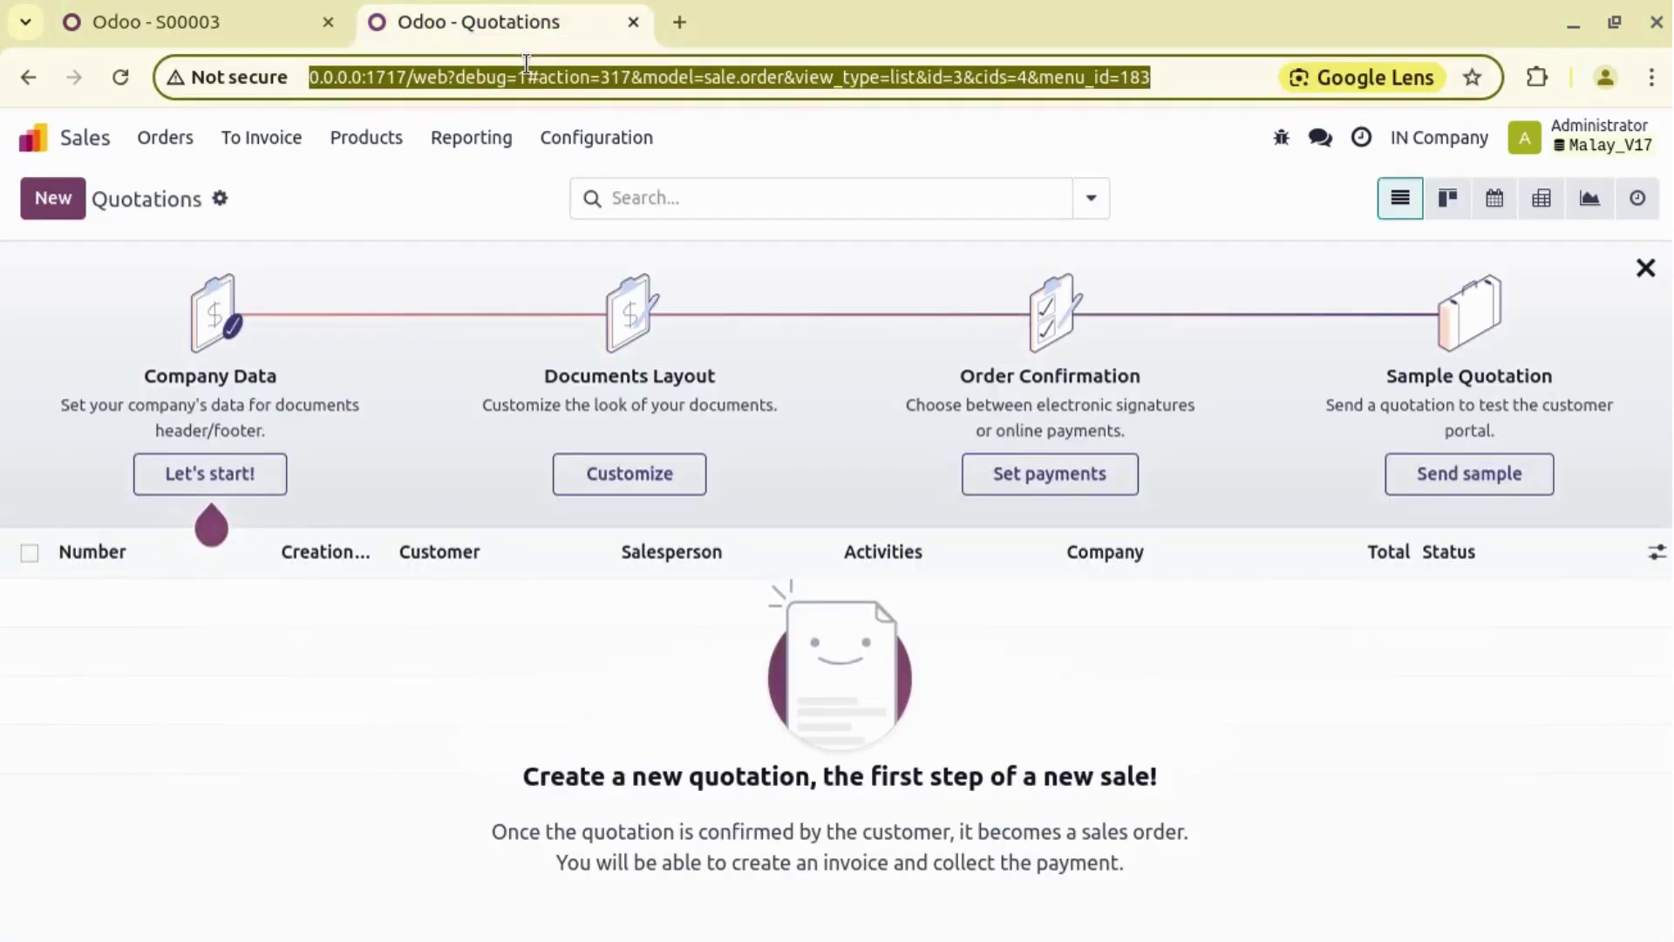
{"action": "key", "text": "ctrl+v"}
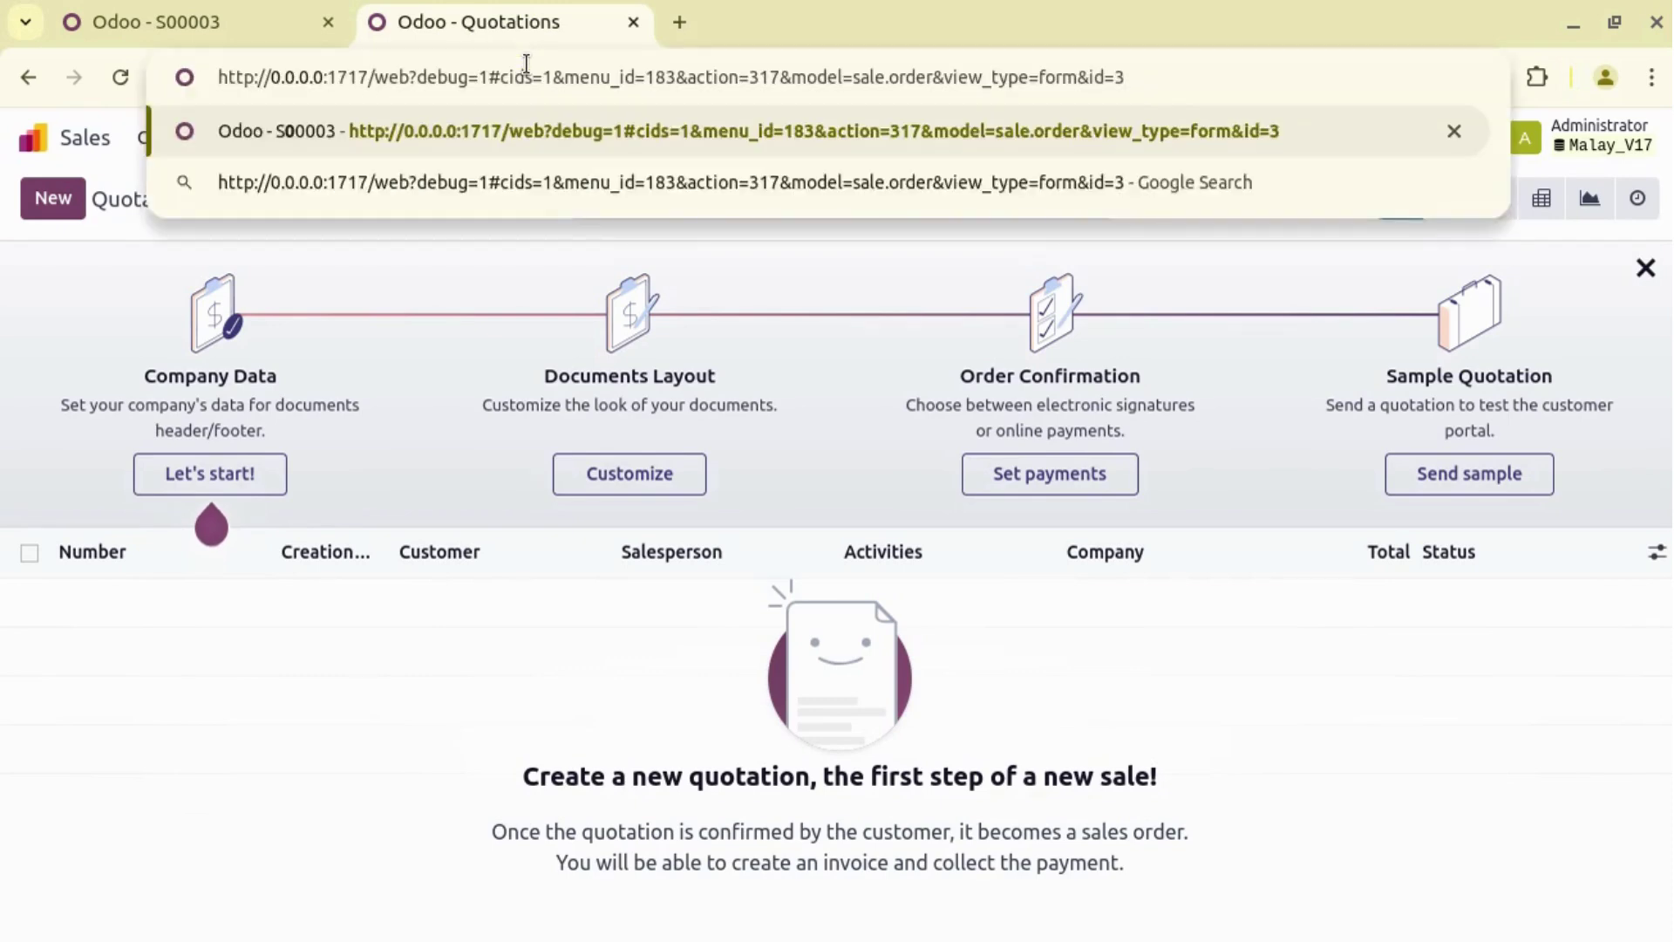
{"action": "key", "text": "Return"}
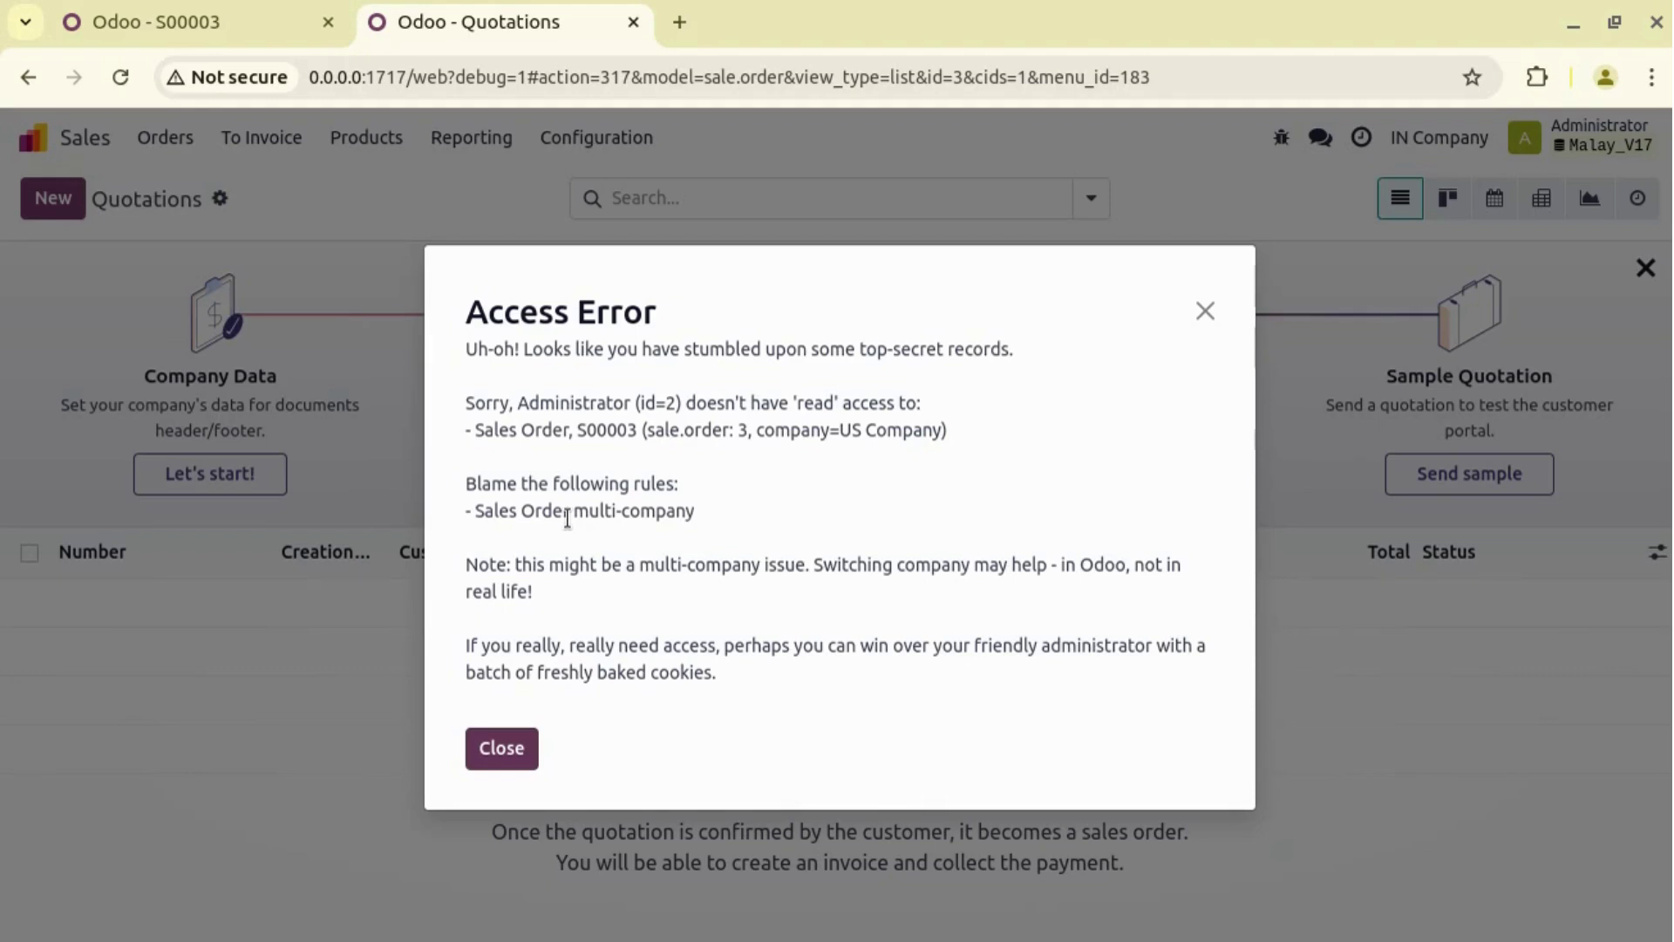
Highlight S00003 and US Company in the Access Error, then dismiss the error
{"action": "double_click", "coordinate": [619, 423]}
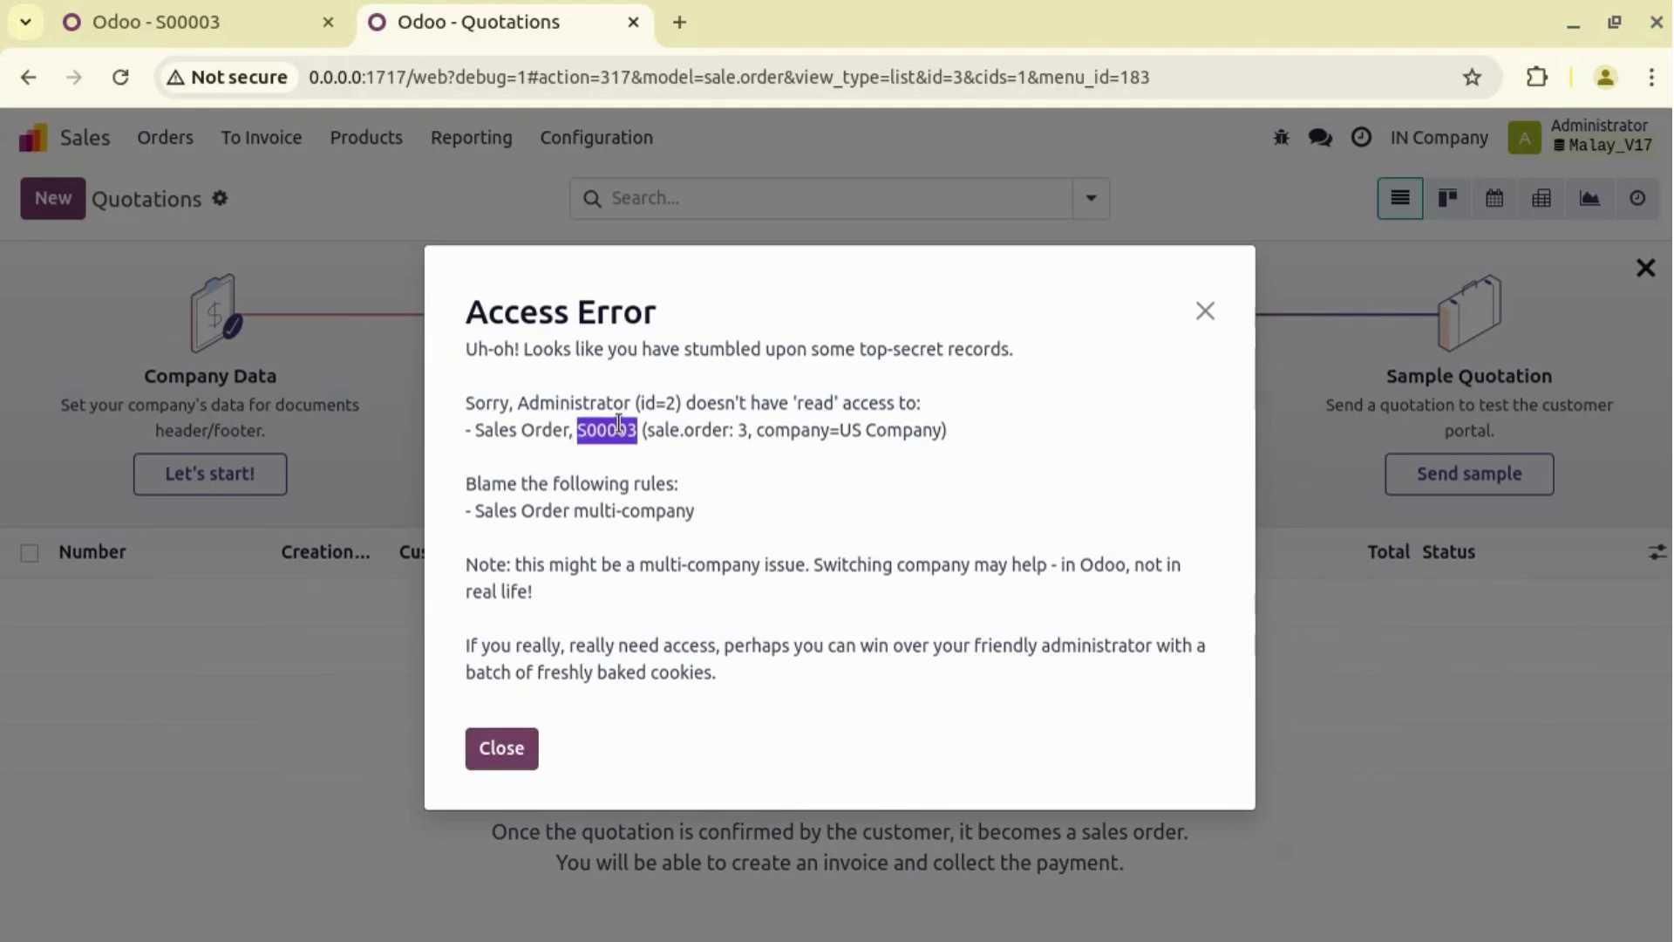
{"action": "double_click", "coordinate": [851, 429]}
{"action": "left_click_drag", "start_coordinate": [865, 433], "coordinate": [940, 431]}
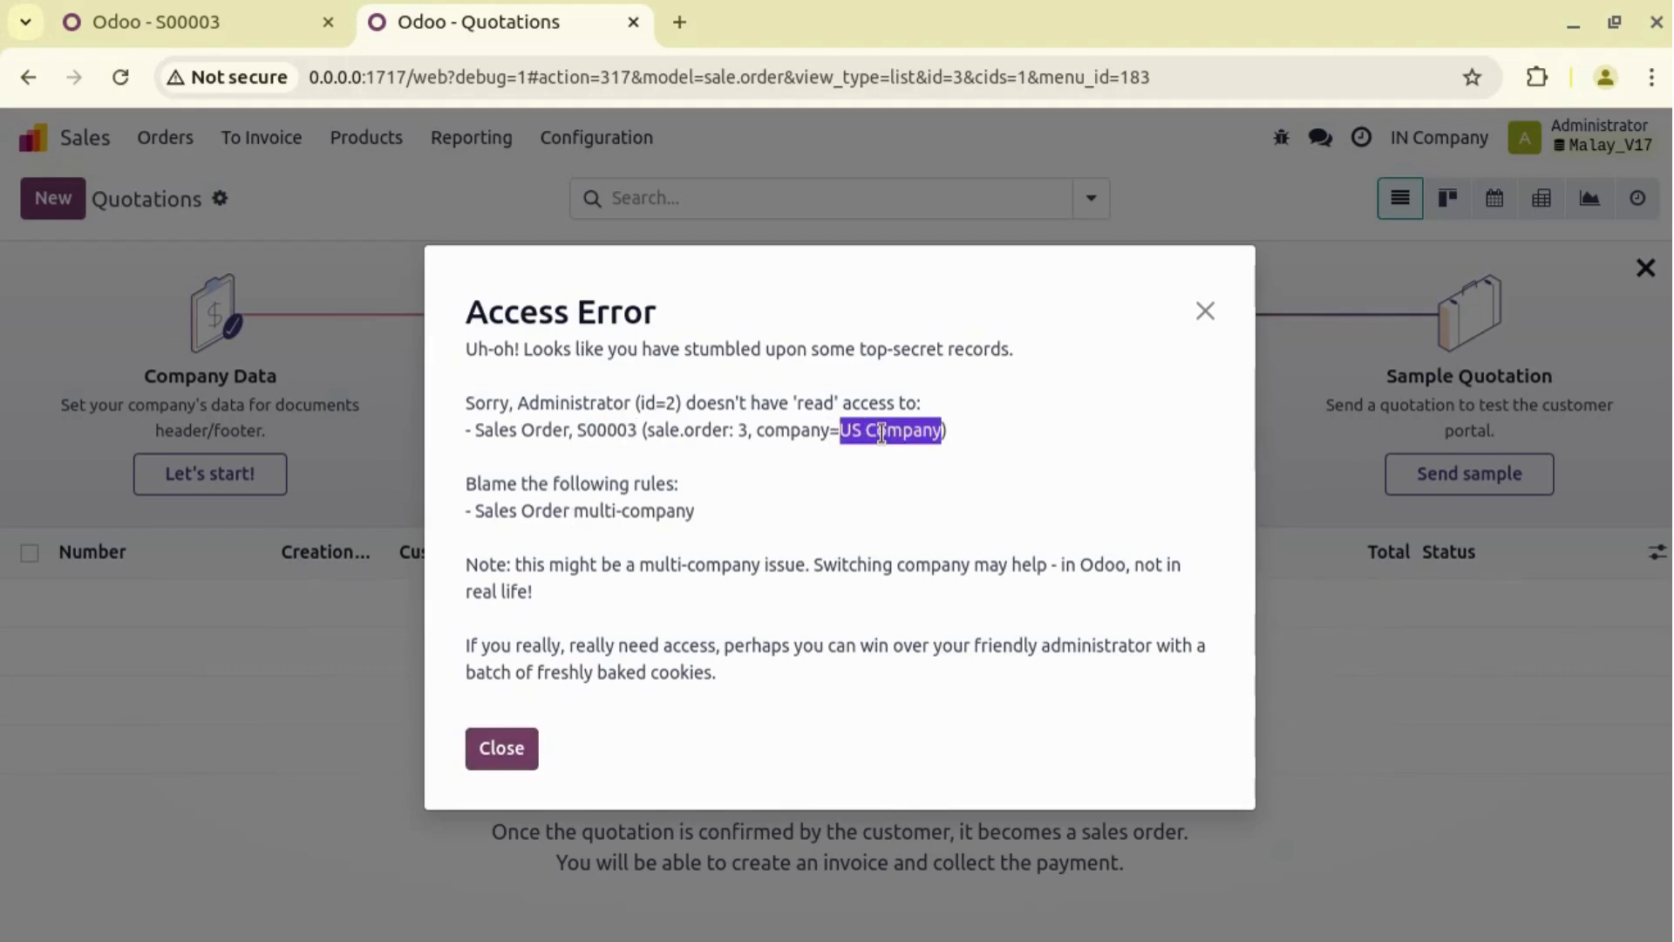
{"action": "left_click", "coordinate": [1202, 312]}
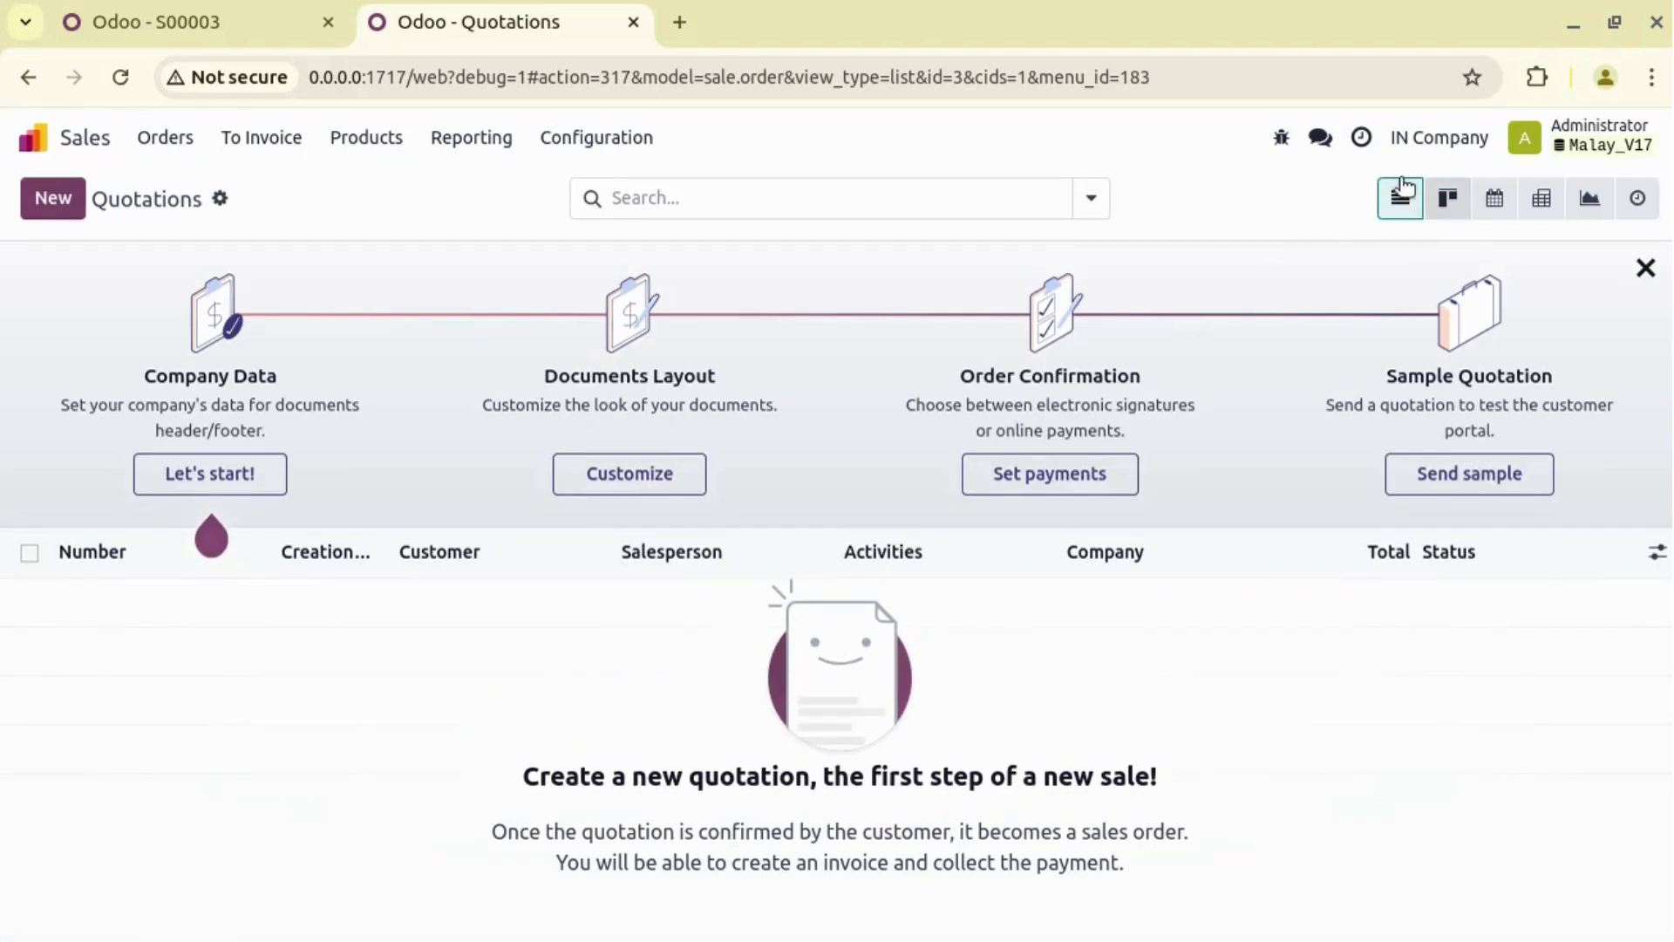
Allow US Company alongside IN Company, then load the S00003 link copied from the first tab
{"action": "left_click", "coordinate": [1391, 140]}
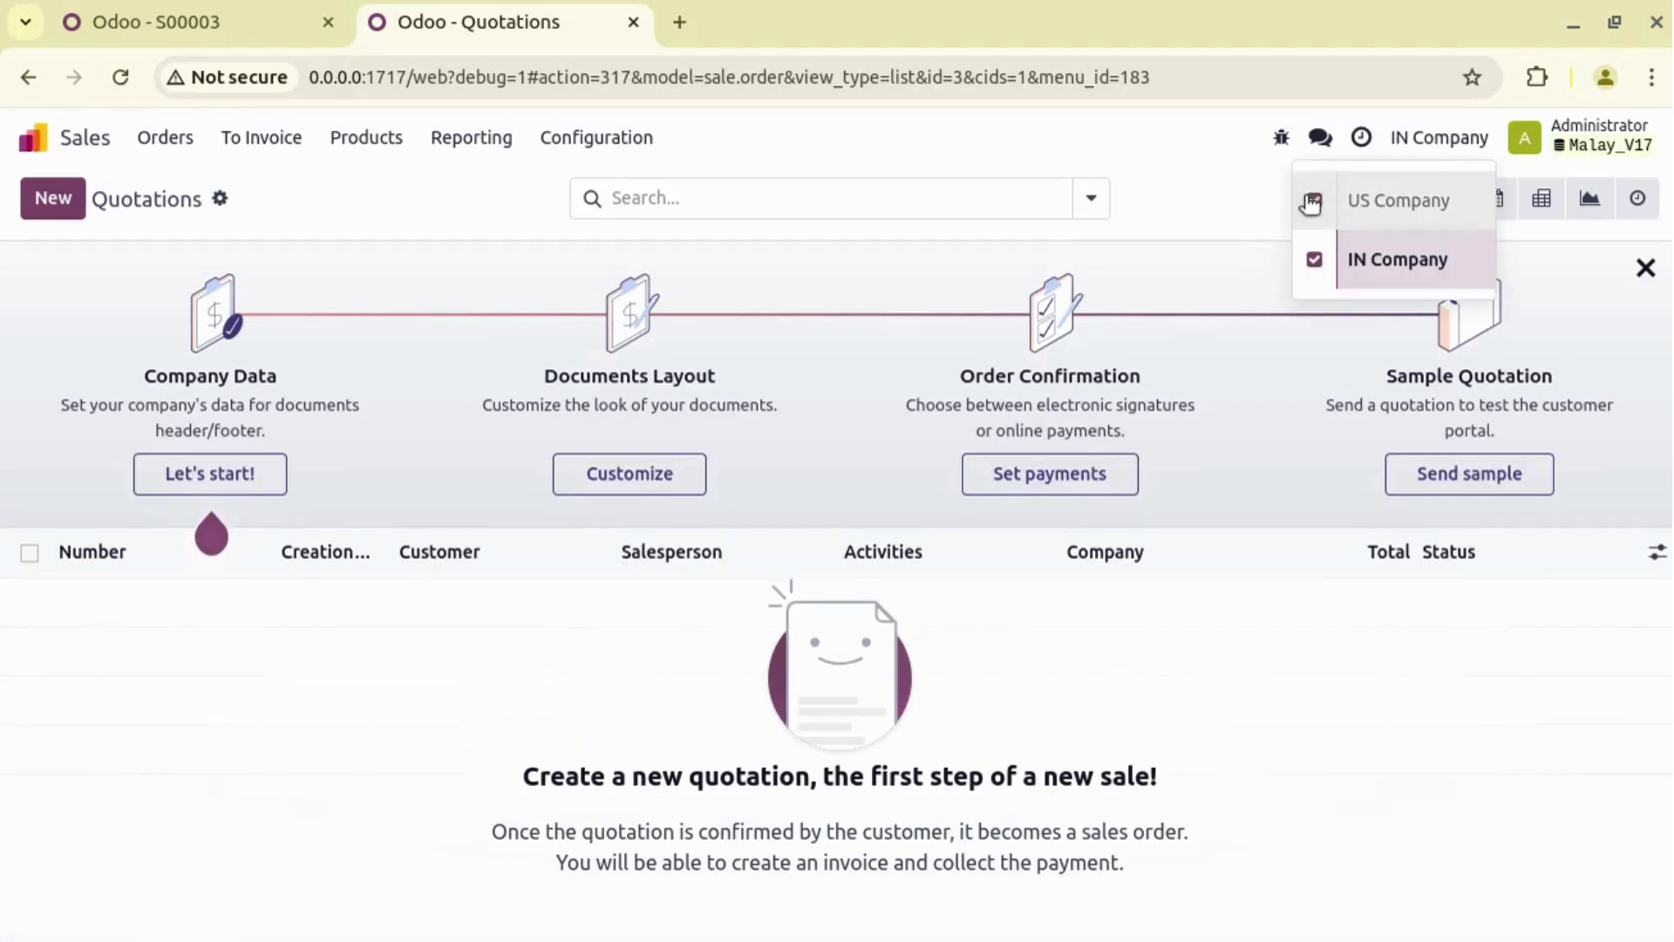
{"action": "left_click", "coordinate": [1312, 202]}
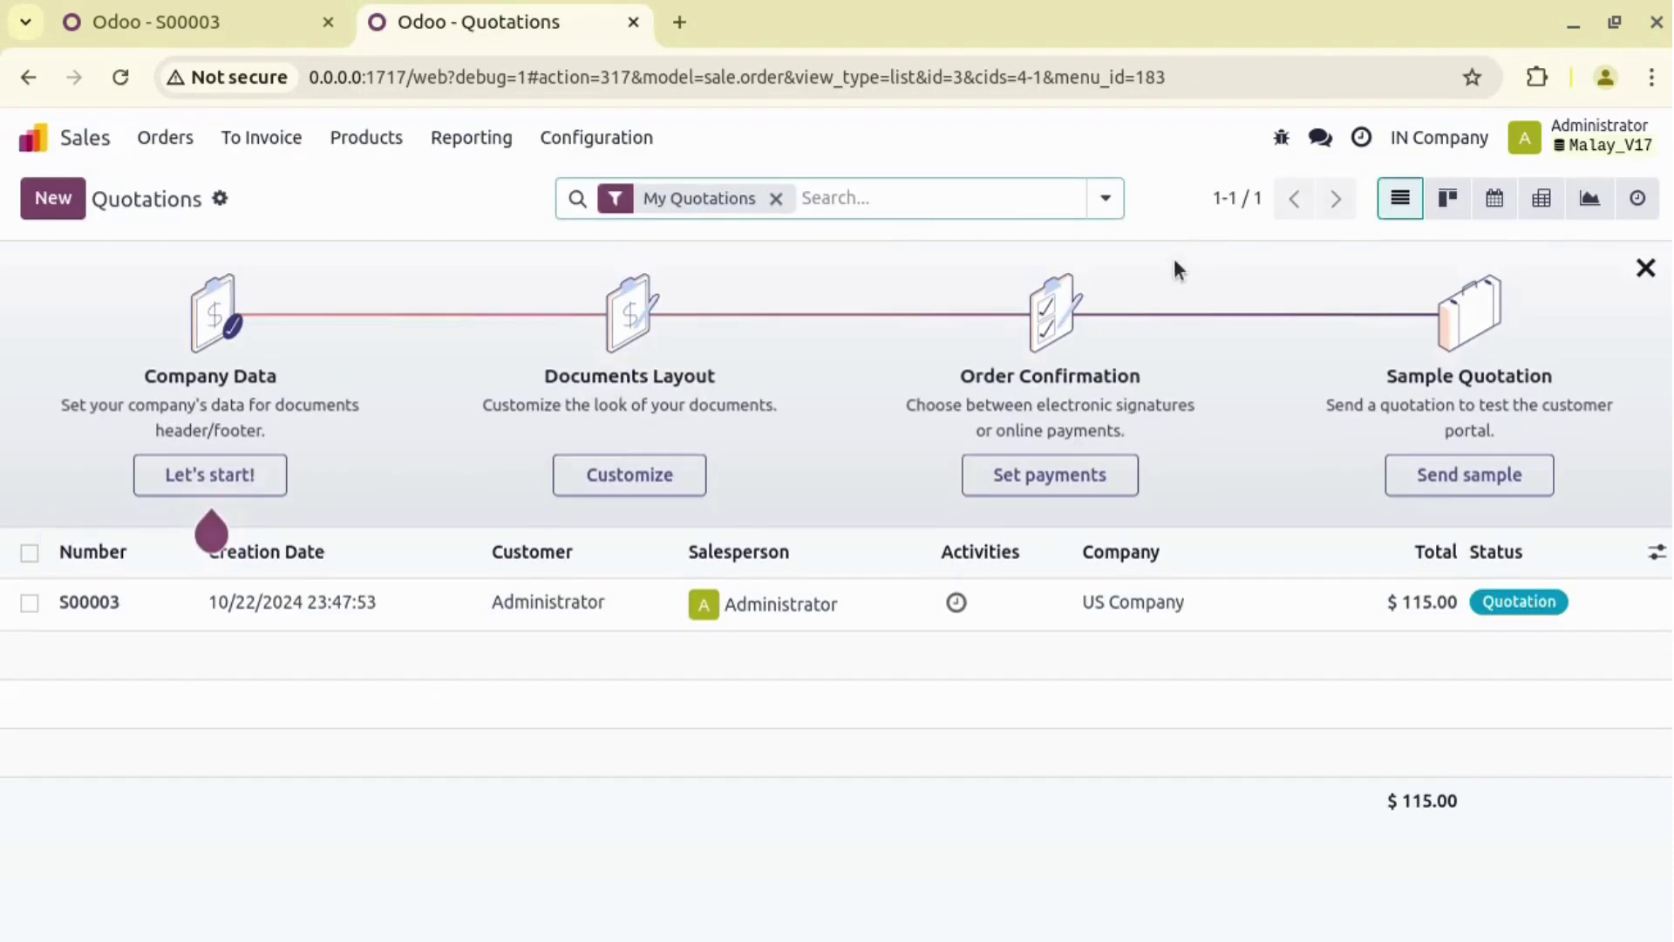
{"action": "left_click", "coordinate": [270, 21]}
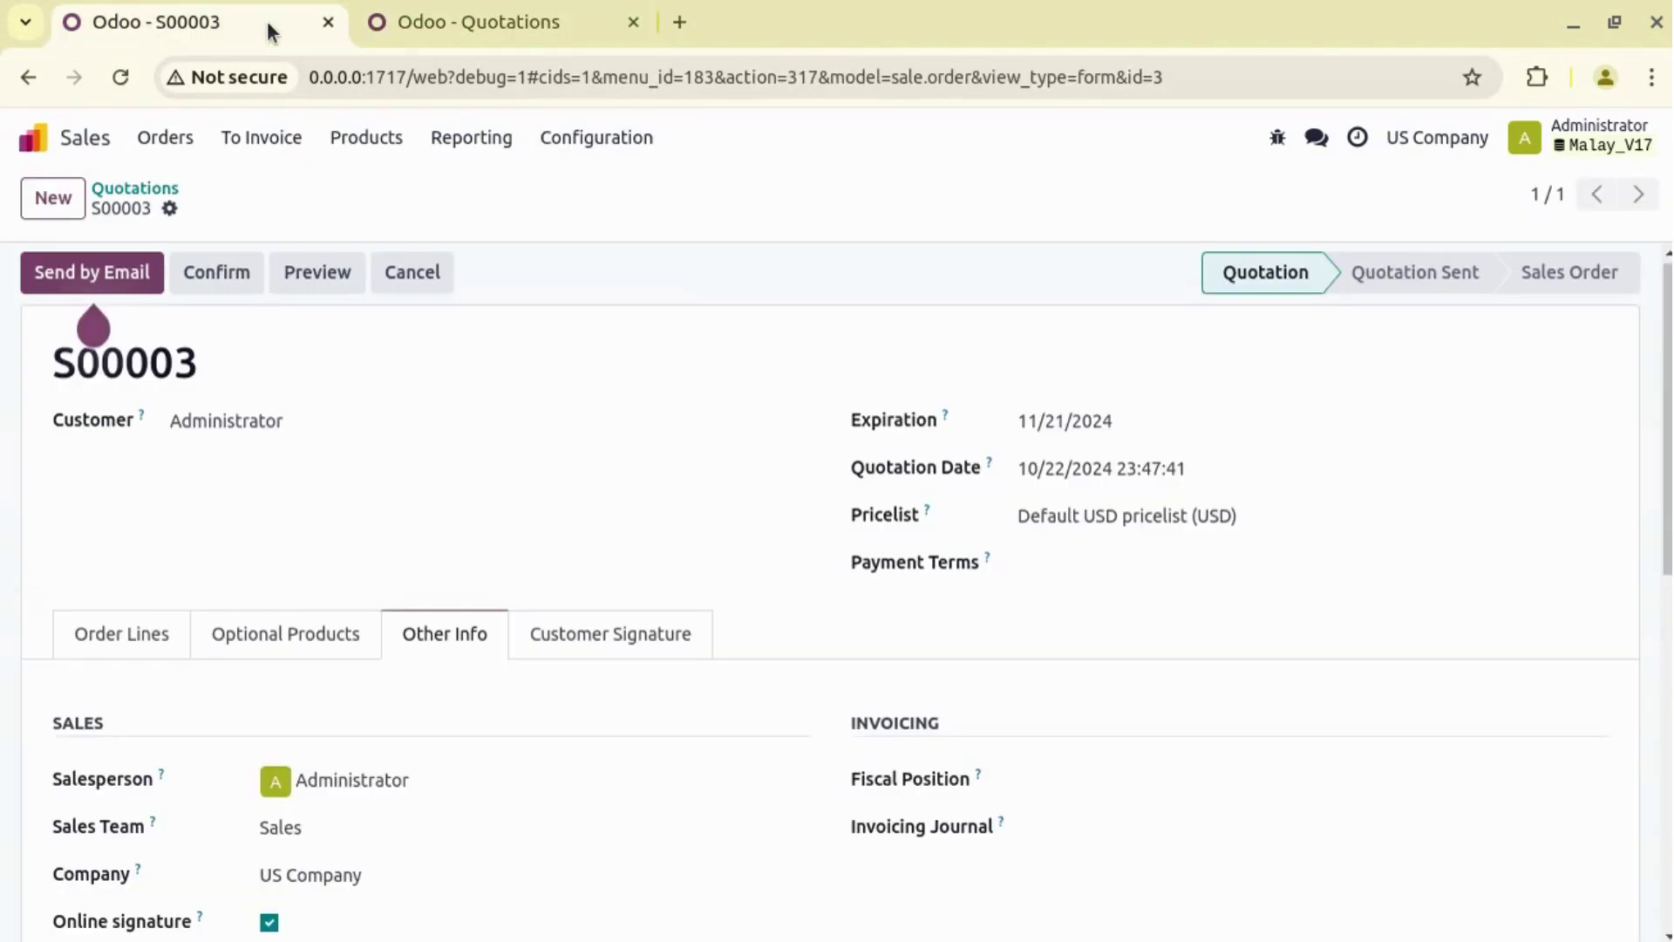
{"action": "left_click", "coordinate": [421, 77]}
{"action": "key", "text": "ctrl+c"}
{"action": "left_click", "coordinate": [452, 35]}
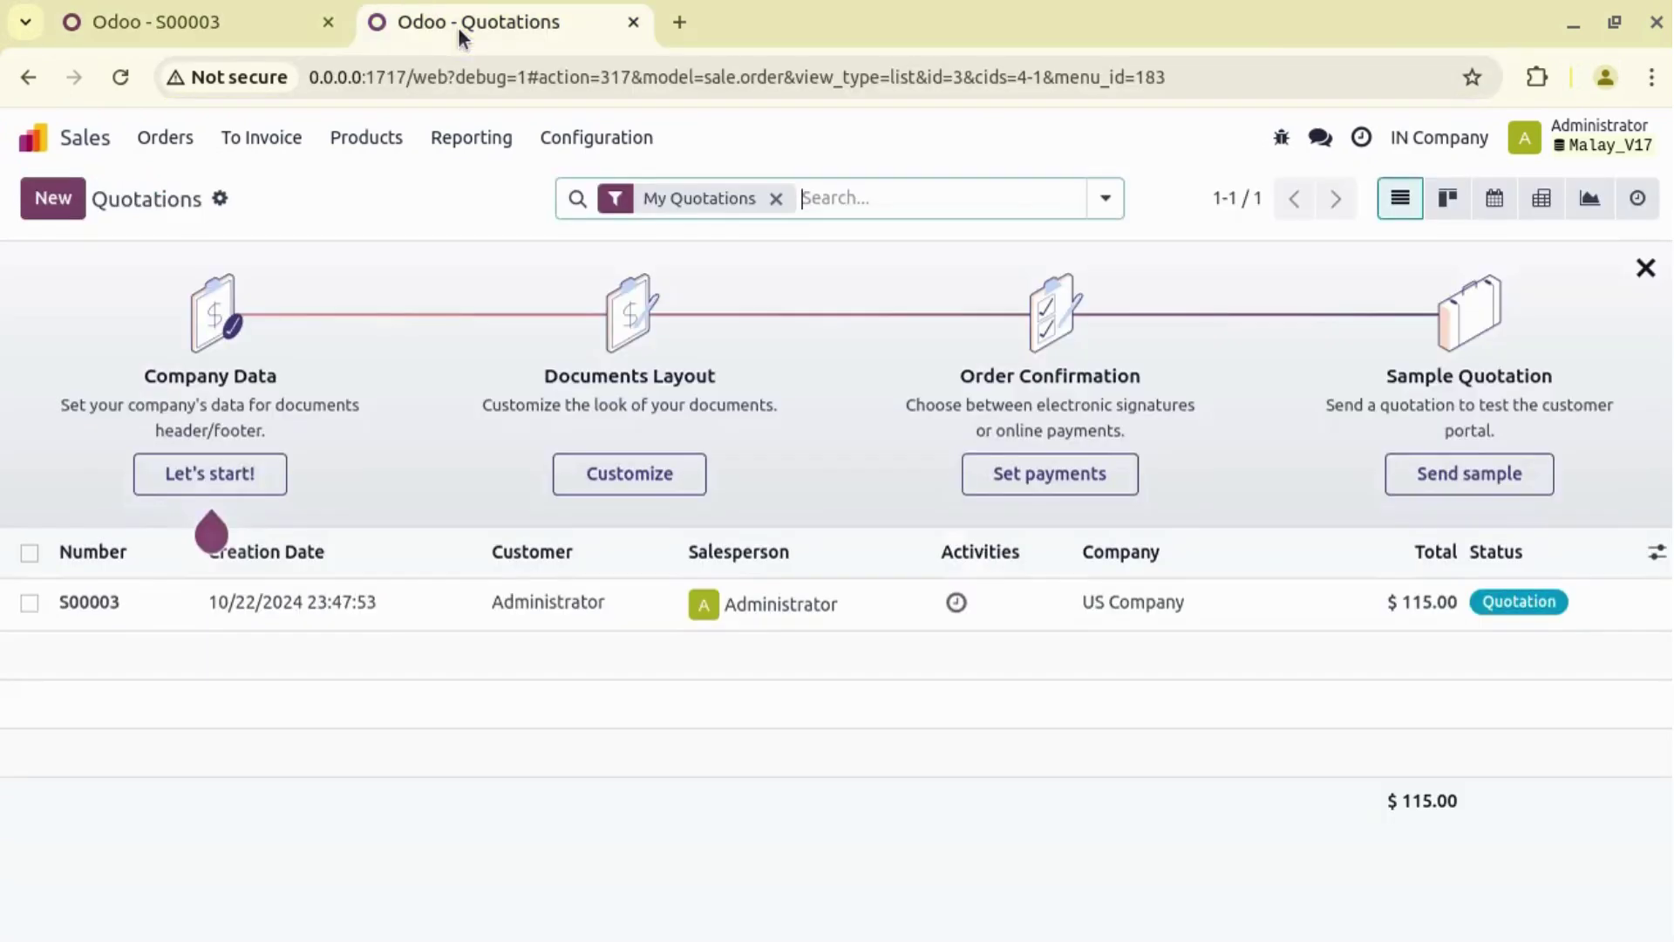
{"action": "left_click", "coordinate": [560, 79]}
{"action": "key", "text": "ctrl+a"}
{"action": "key", "text": "ctrl+v"}
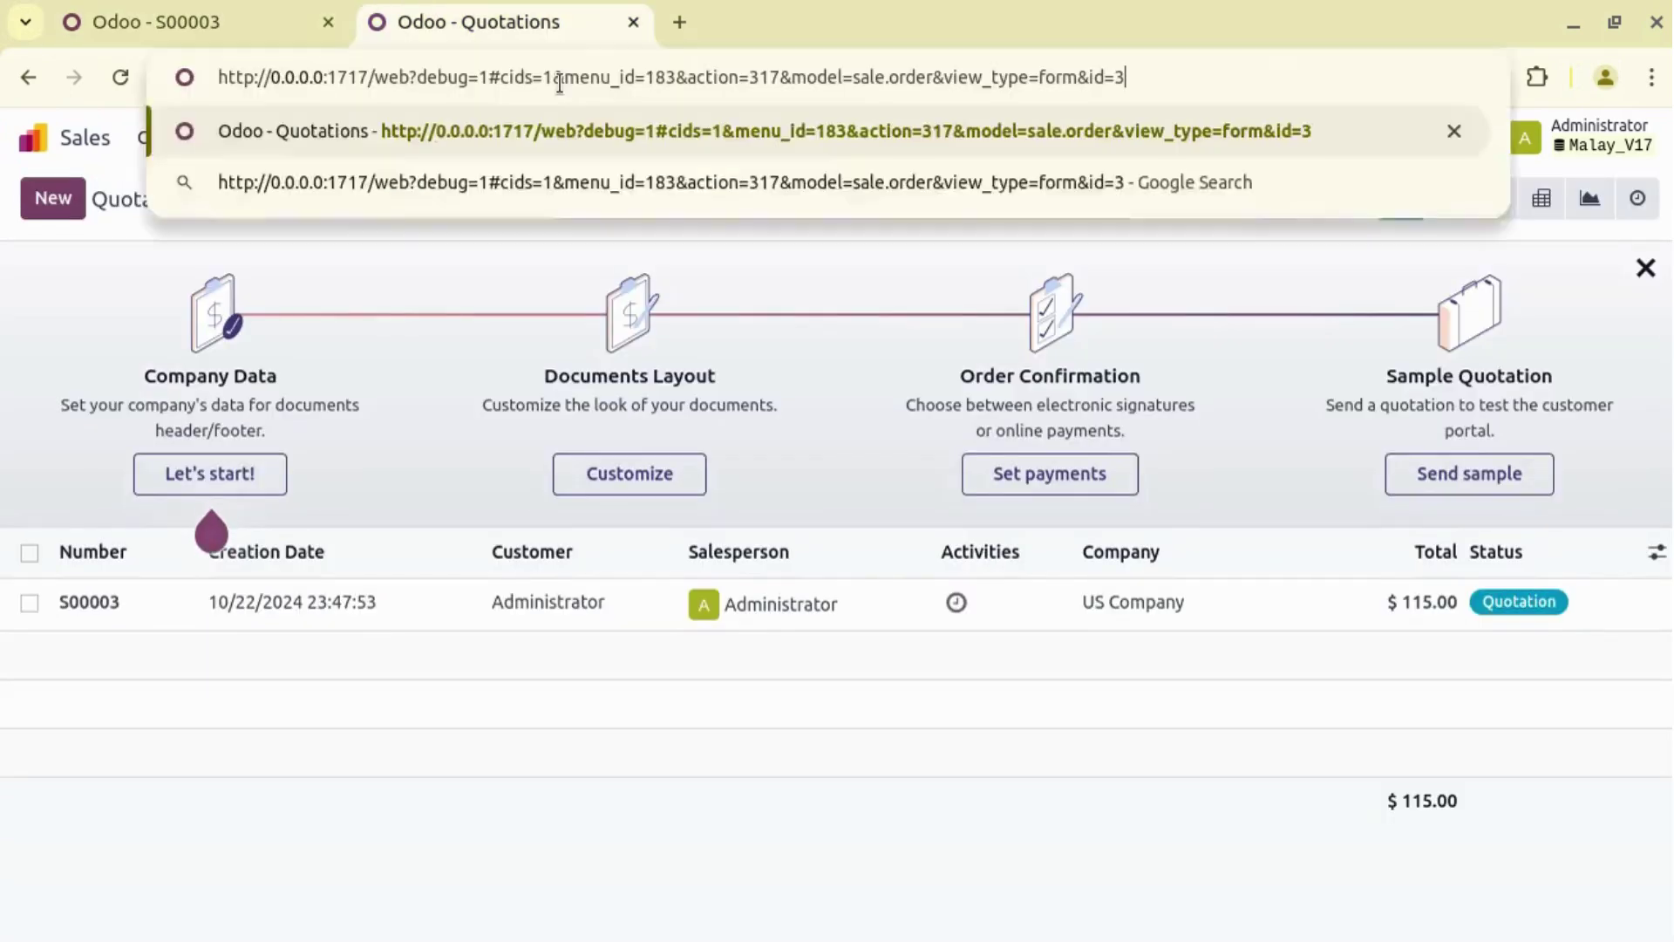
{"action": "key", "text": "Return"}
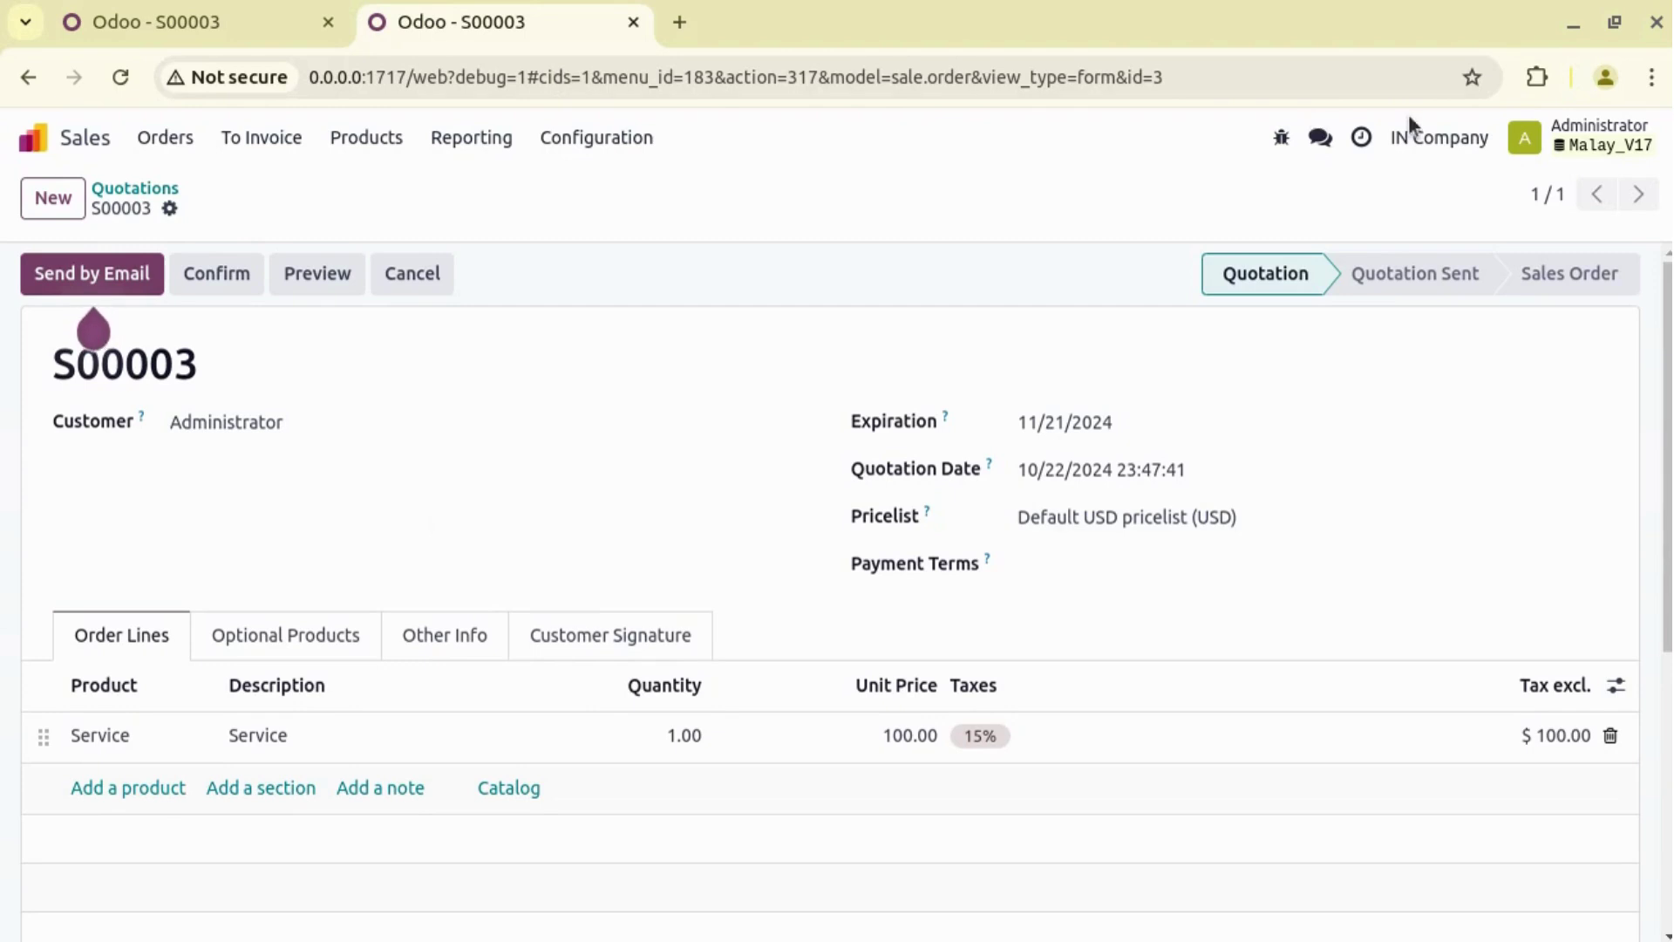
Check in the company switcher that both IN Company and US Company are ticked, then close it
{"action": "left_click", "coordinate": [1433, 148]}
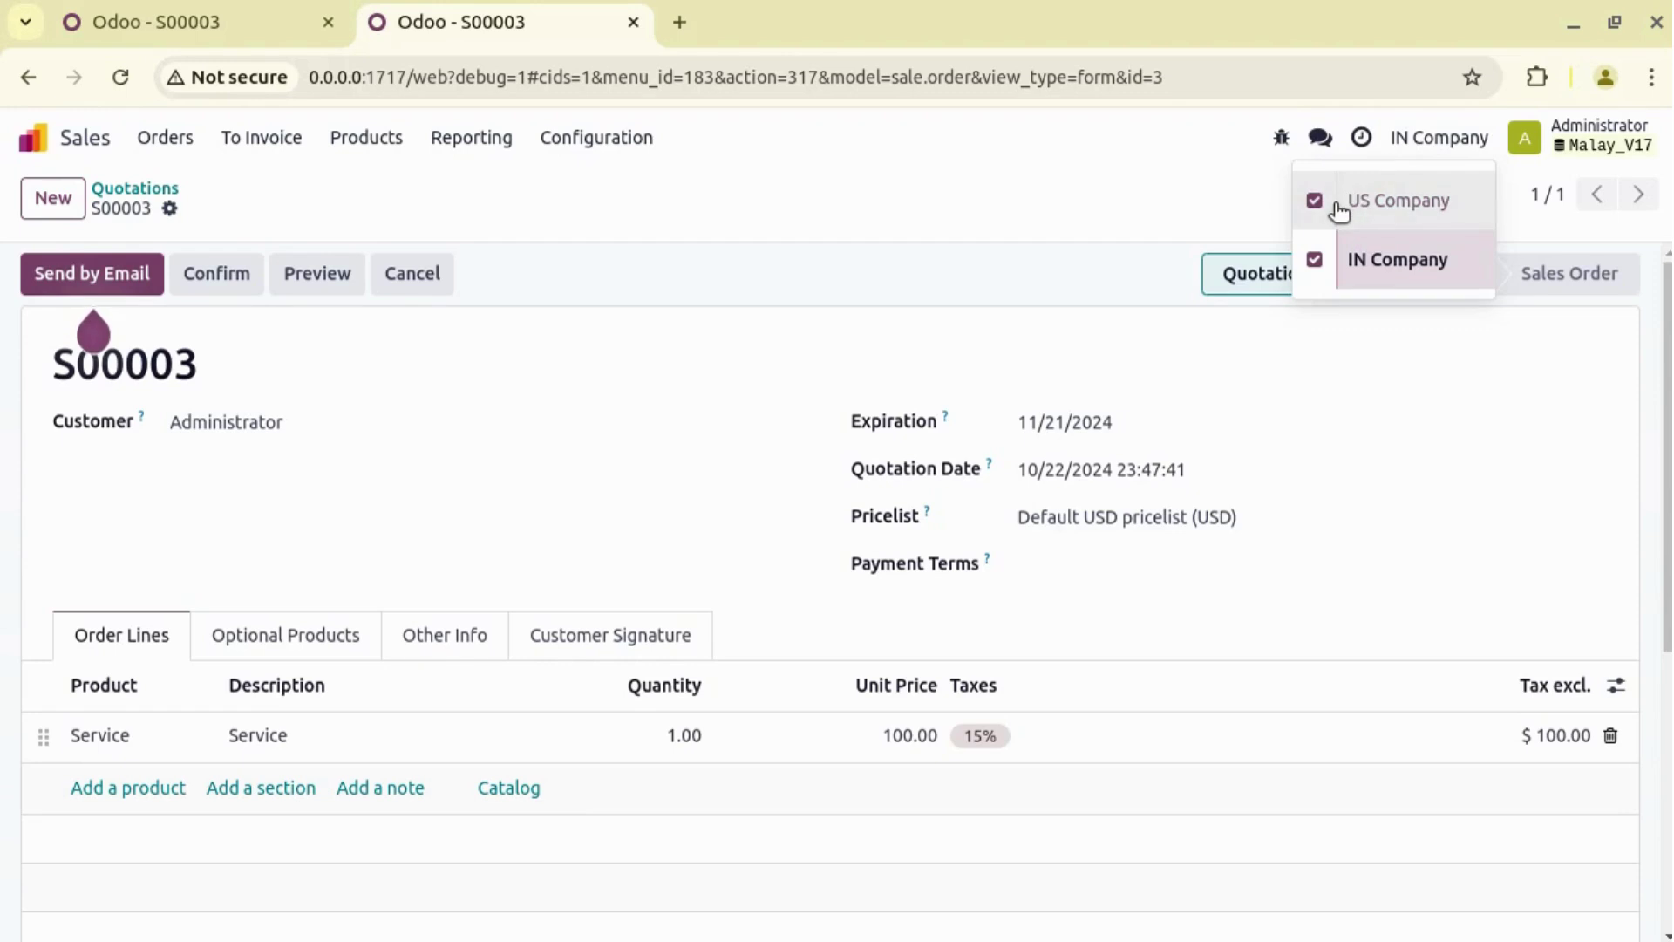
{"action": "left_click", "coordinate": [817, 229]}
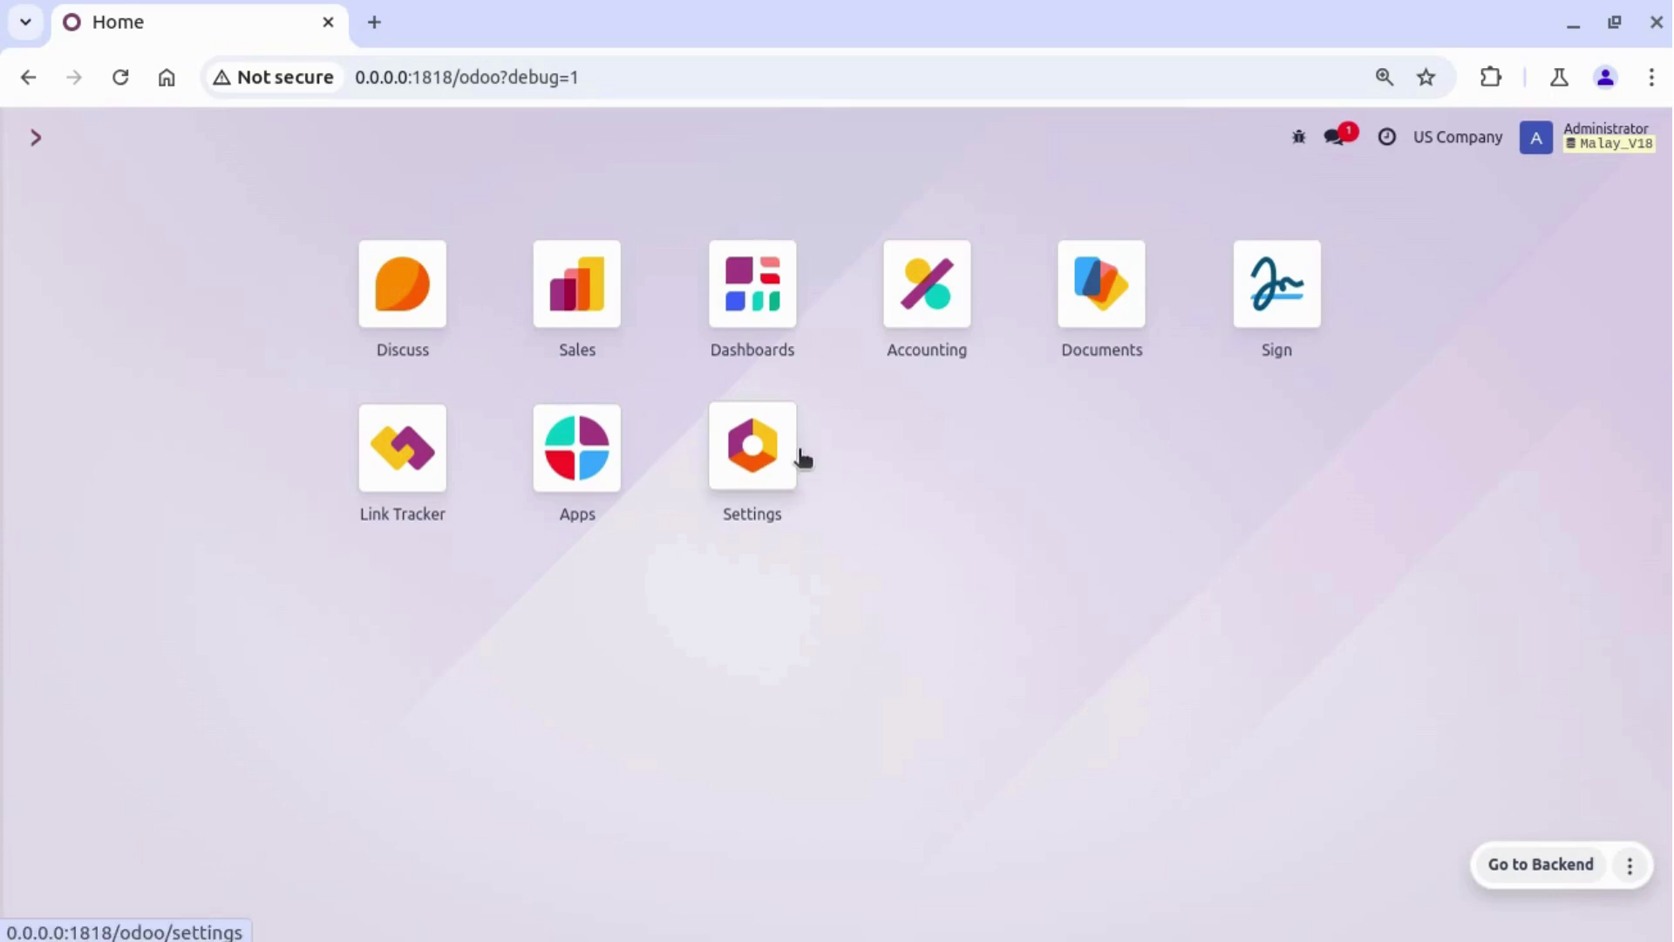
Start a new company named 'IN Company V18' from Settings > Users & Companies > Companies
{"action": "left_click", "coordinate": [775, 458]}
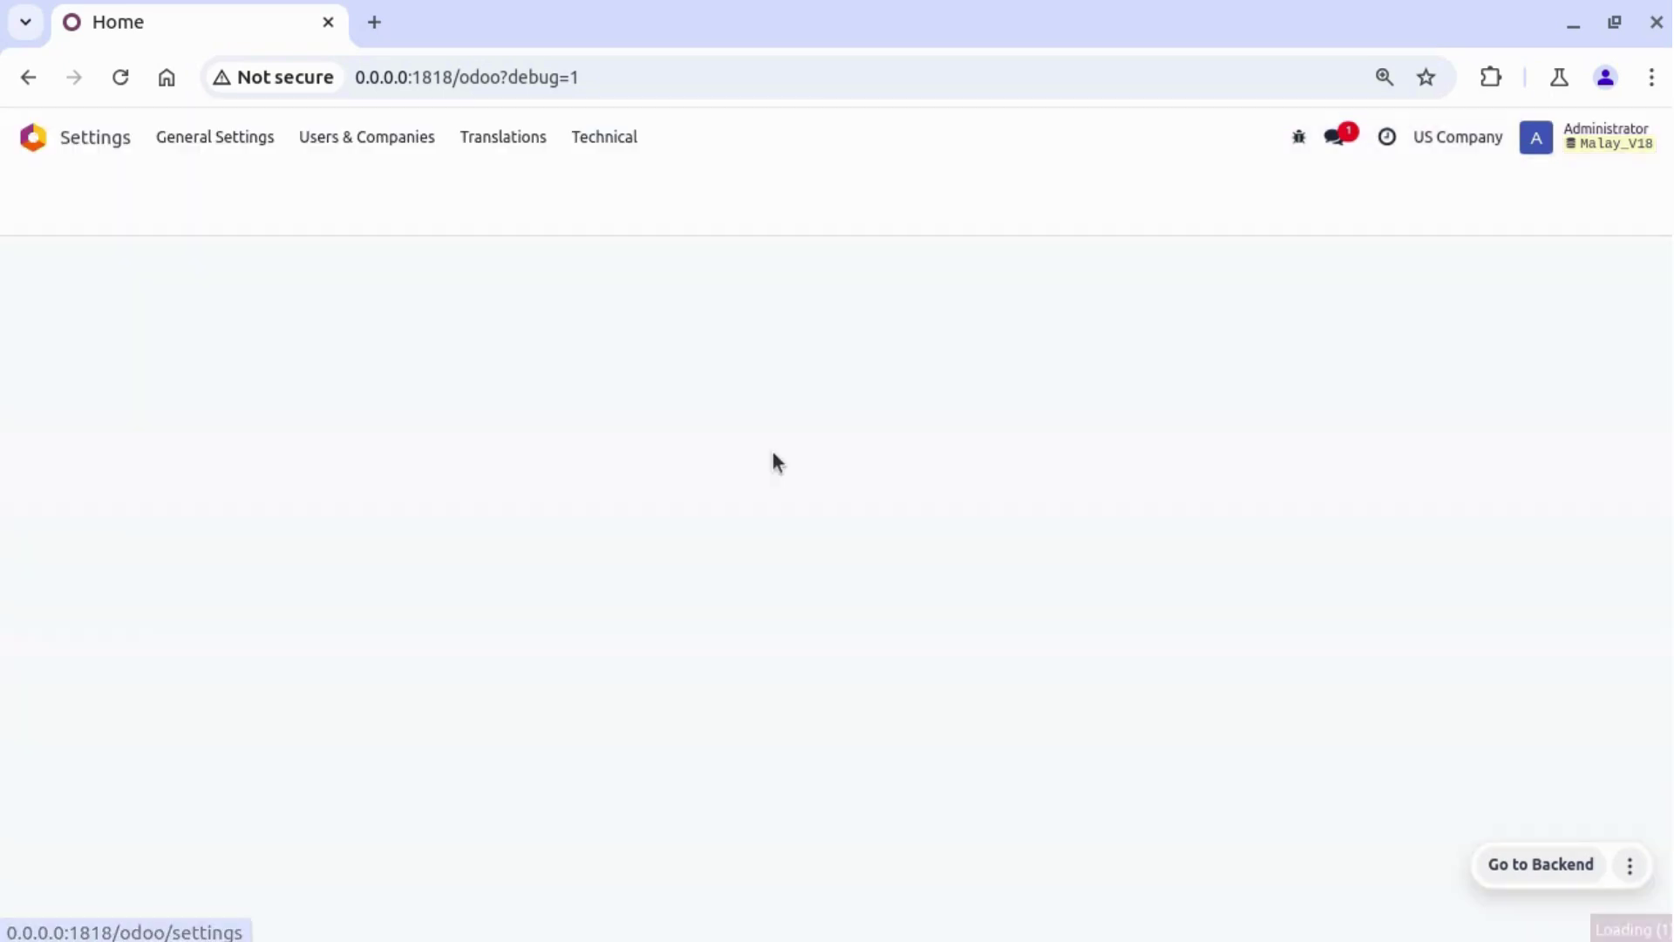
{"action": "left_click", "coordinate": [342, 140]}
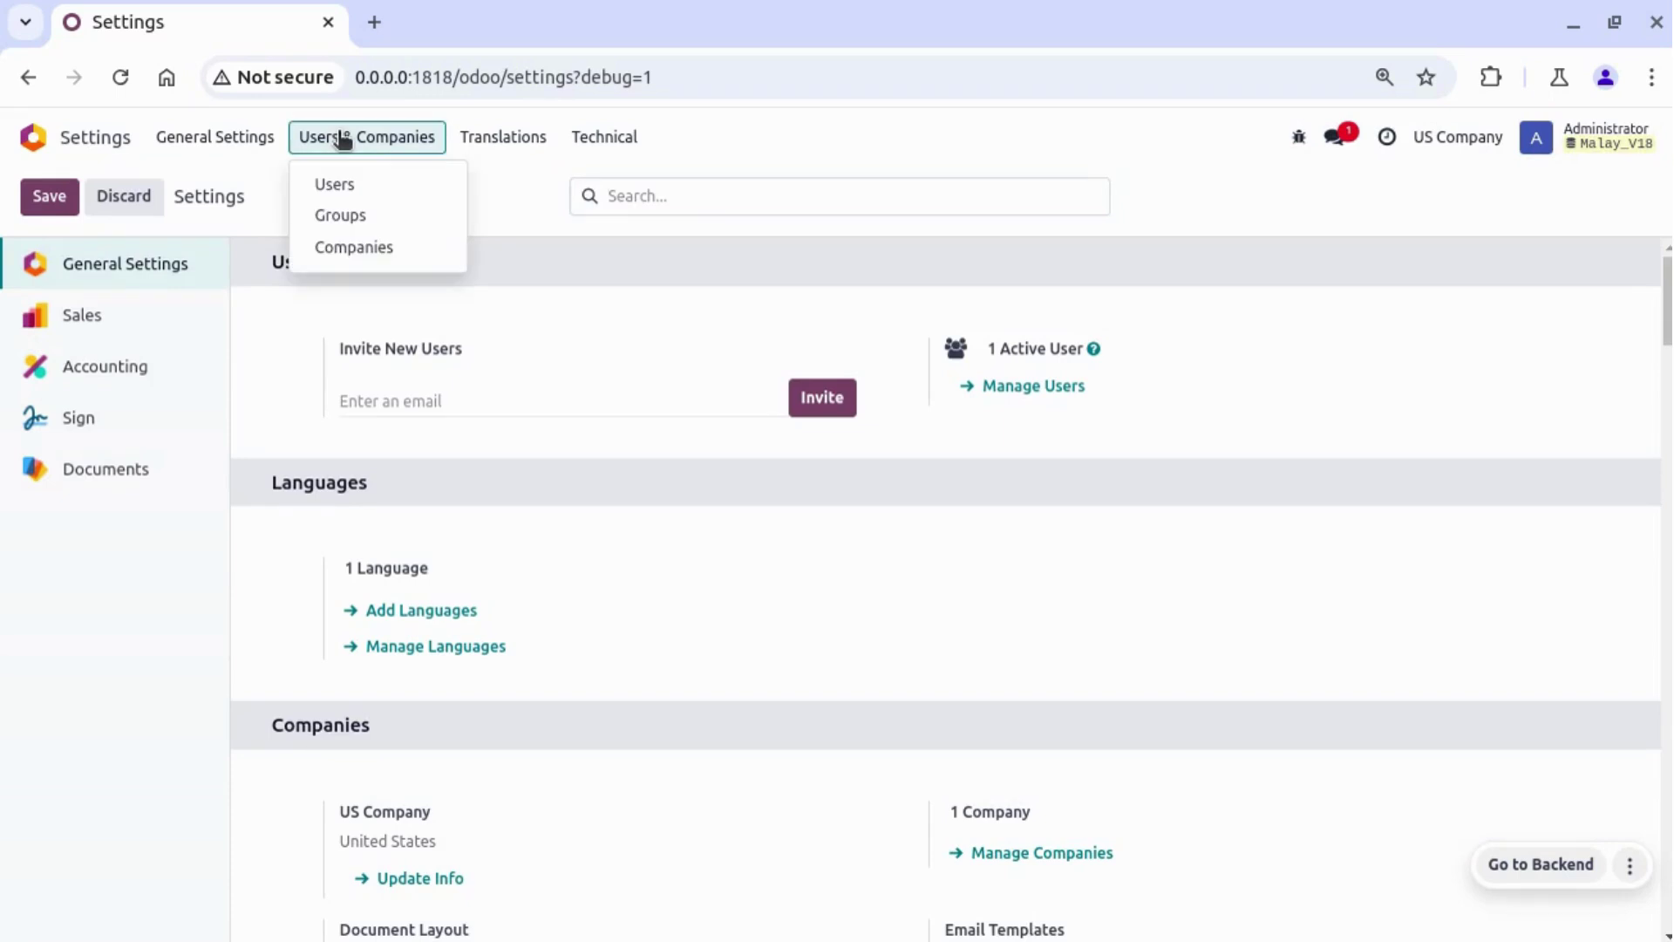
{"action": "left_click", "coordinate": [340, 249]}
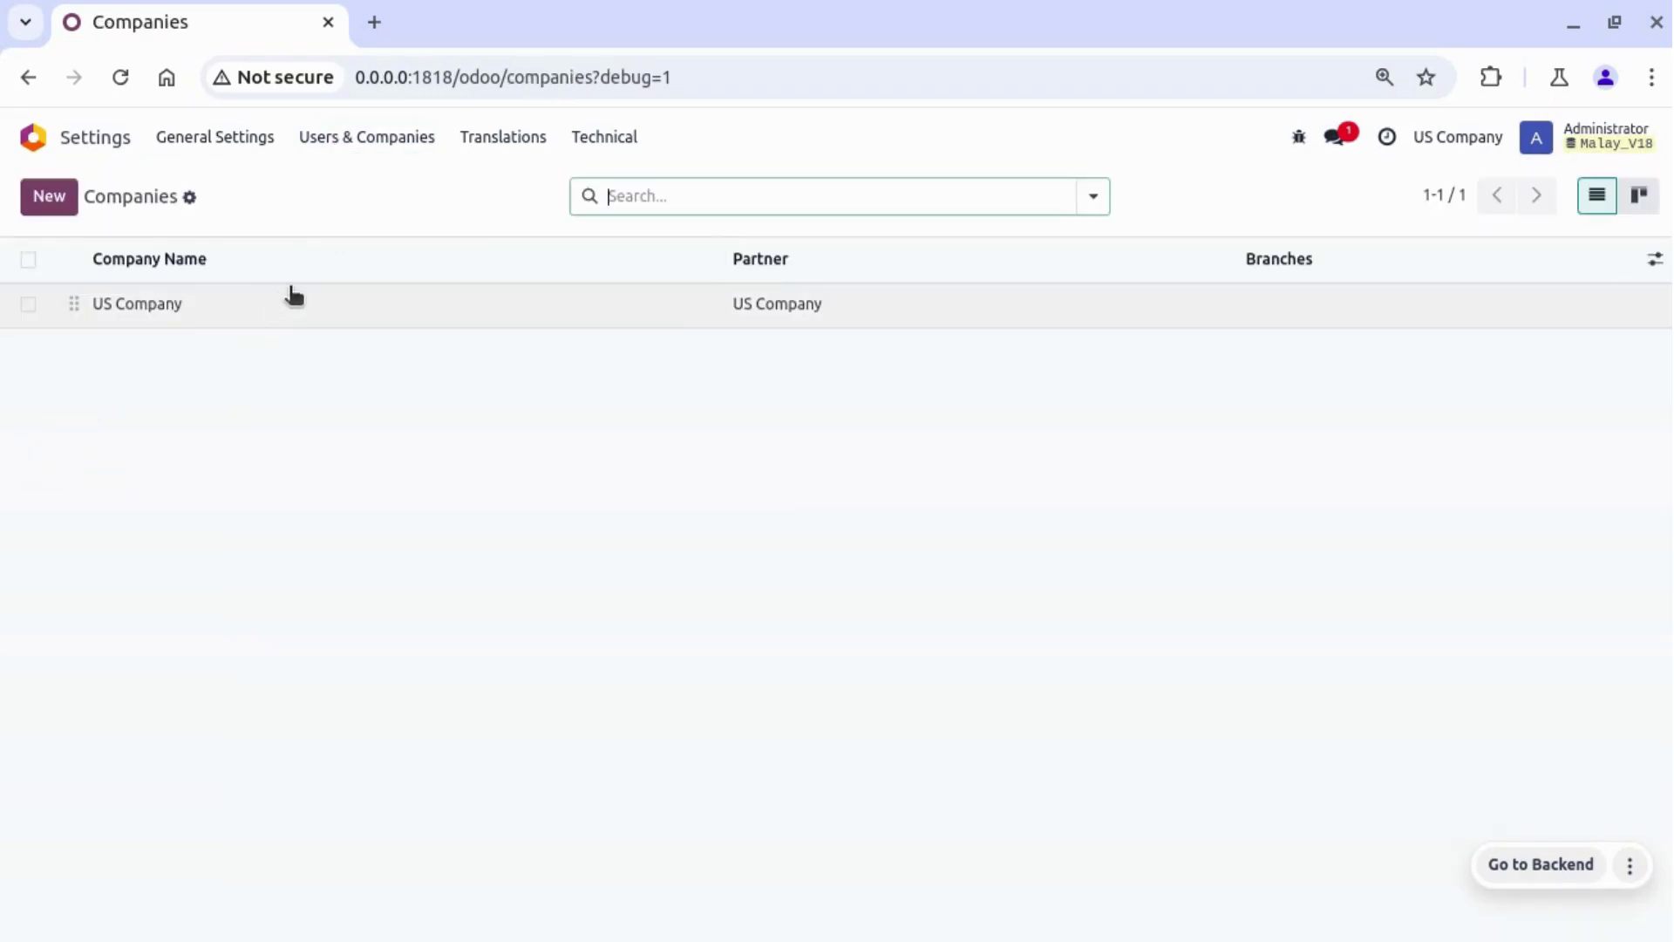
{"action": "left_click", "coordinate": [47, 196]}
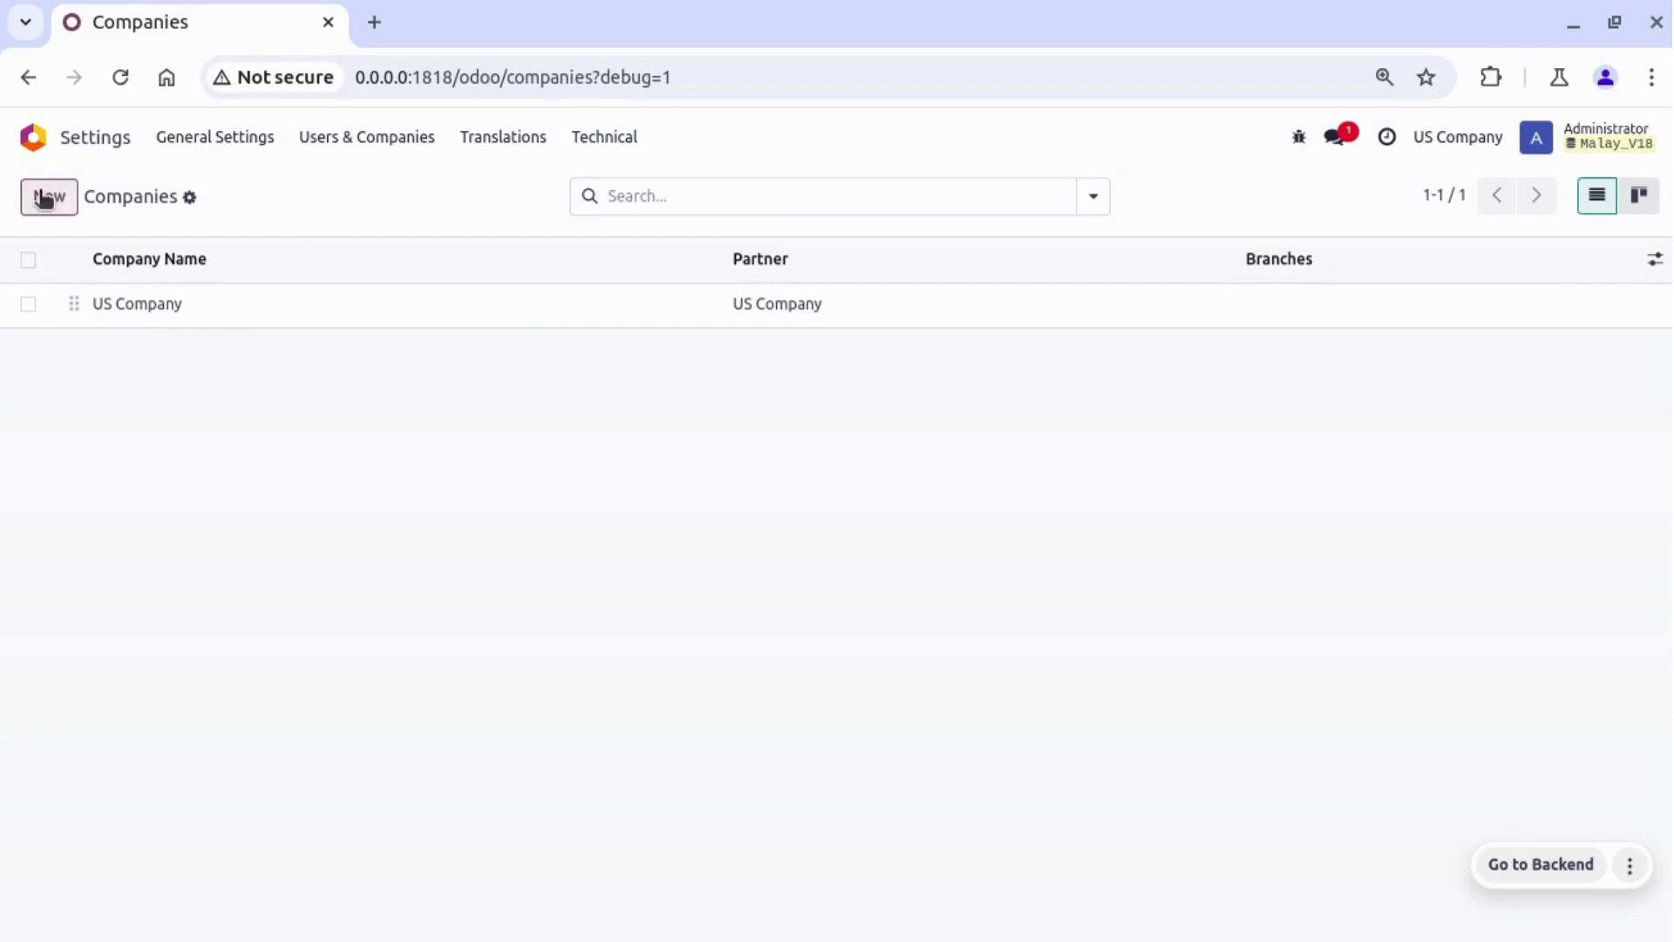
{"action": "type", "text": "IN"}
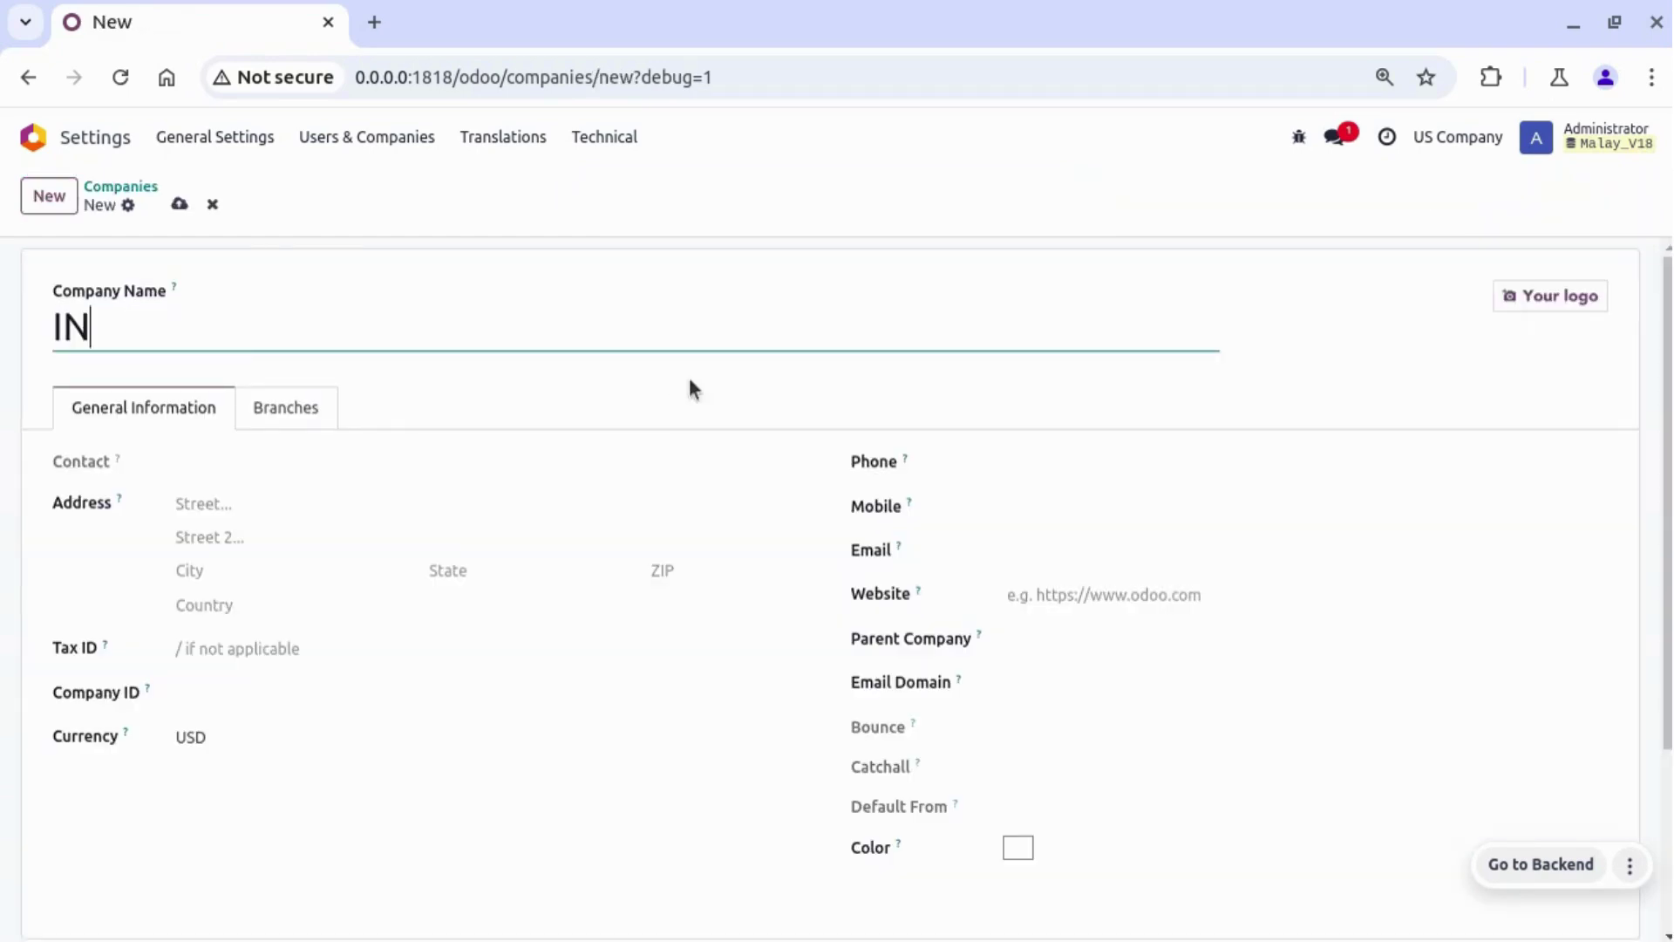
{"action": "type", "text": " Company"}
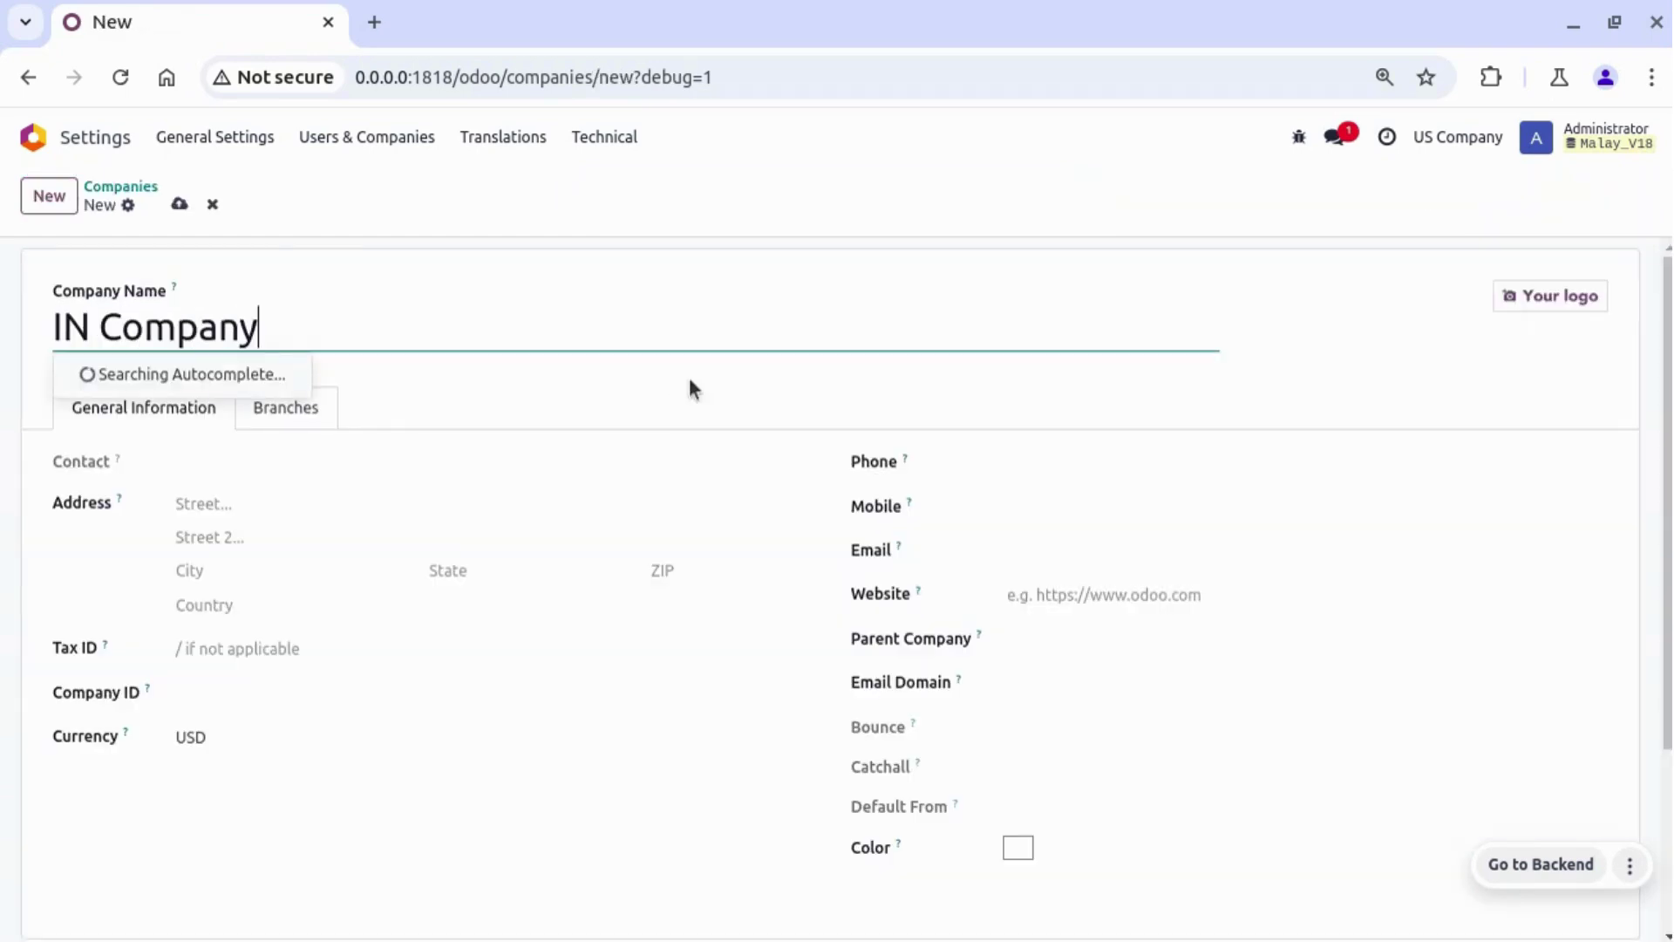
{"action": "type", "text": " V18"}
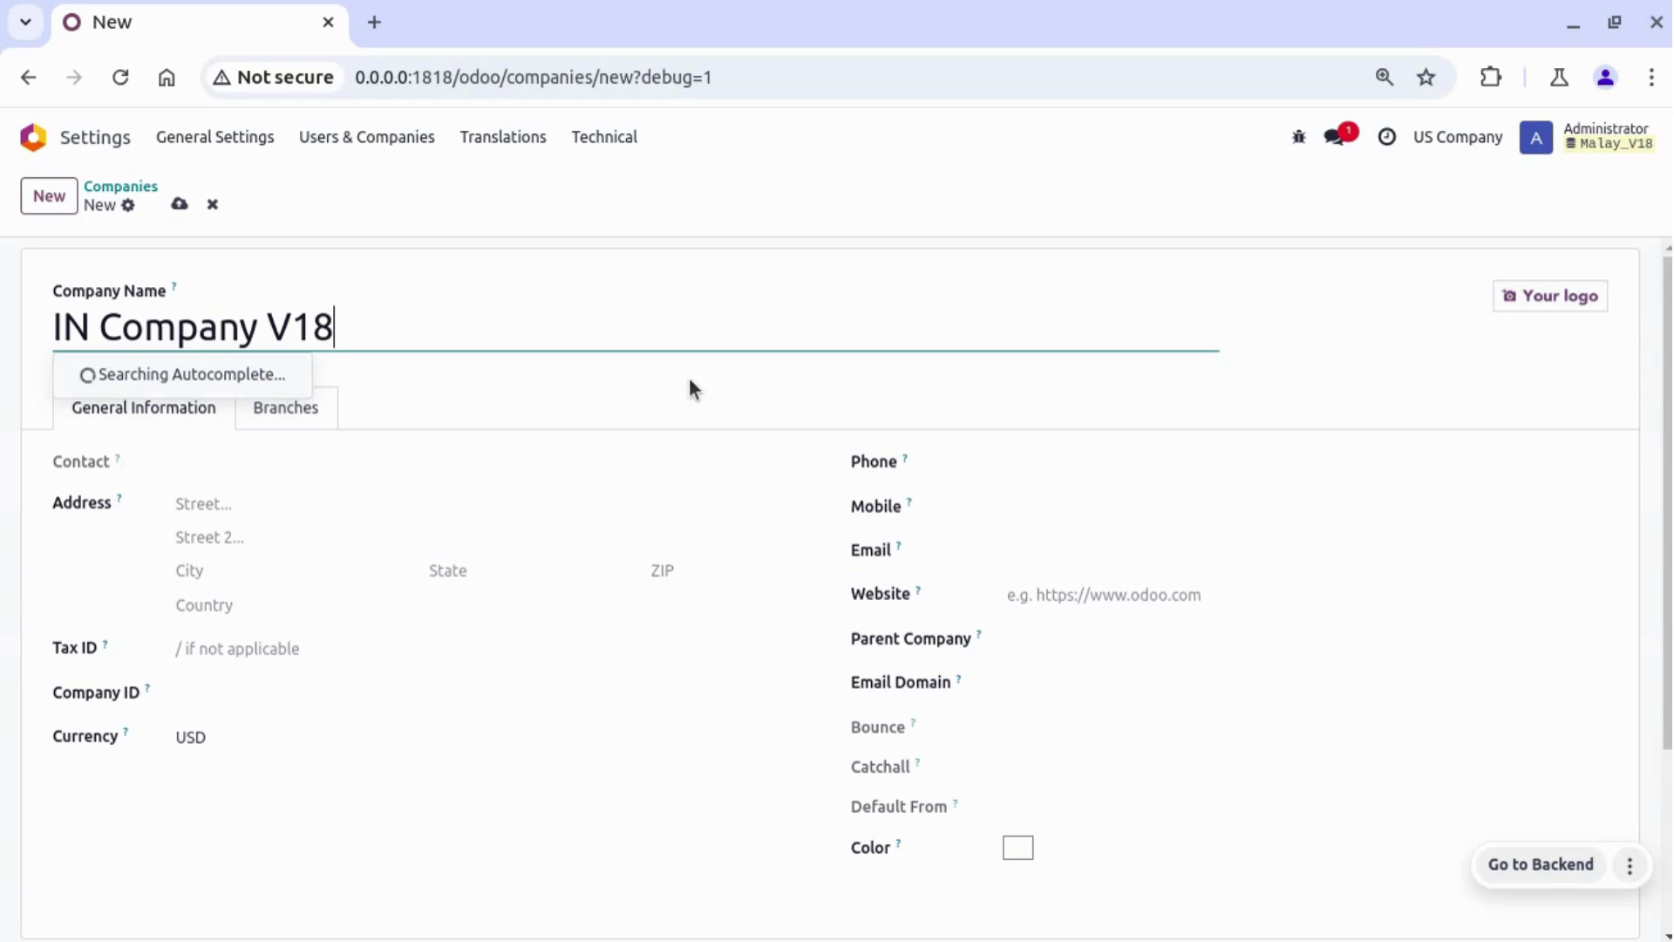
Set IN Company V18's country to India, save it, and return to the companies list
{"action": "left_click", "coordinate": [272, 605]}
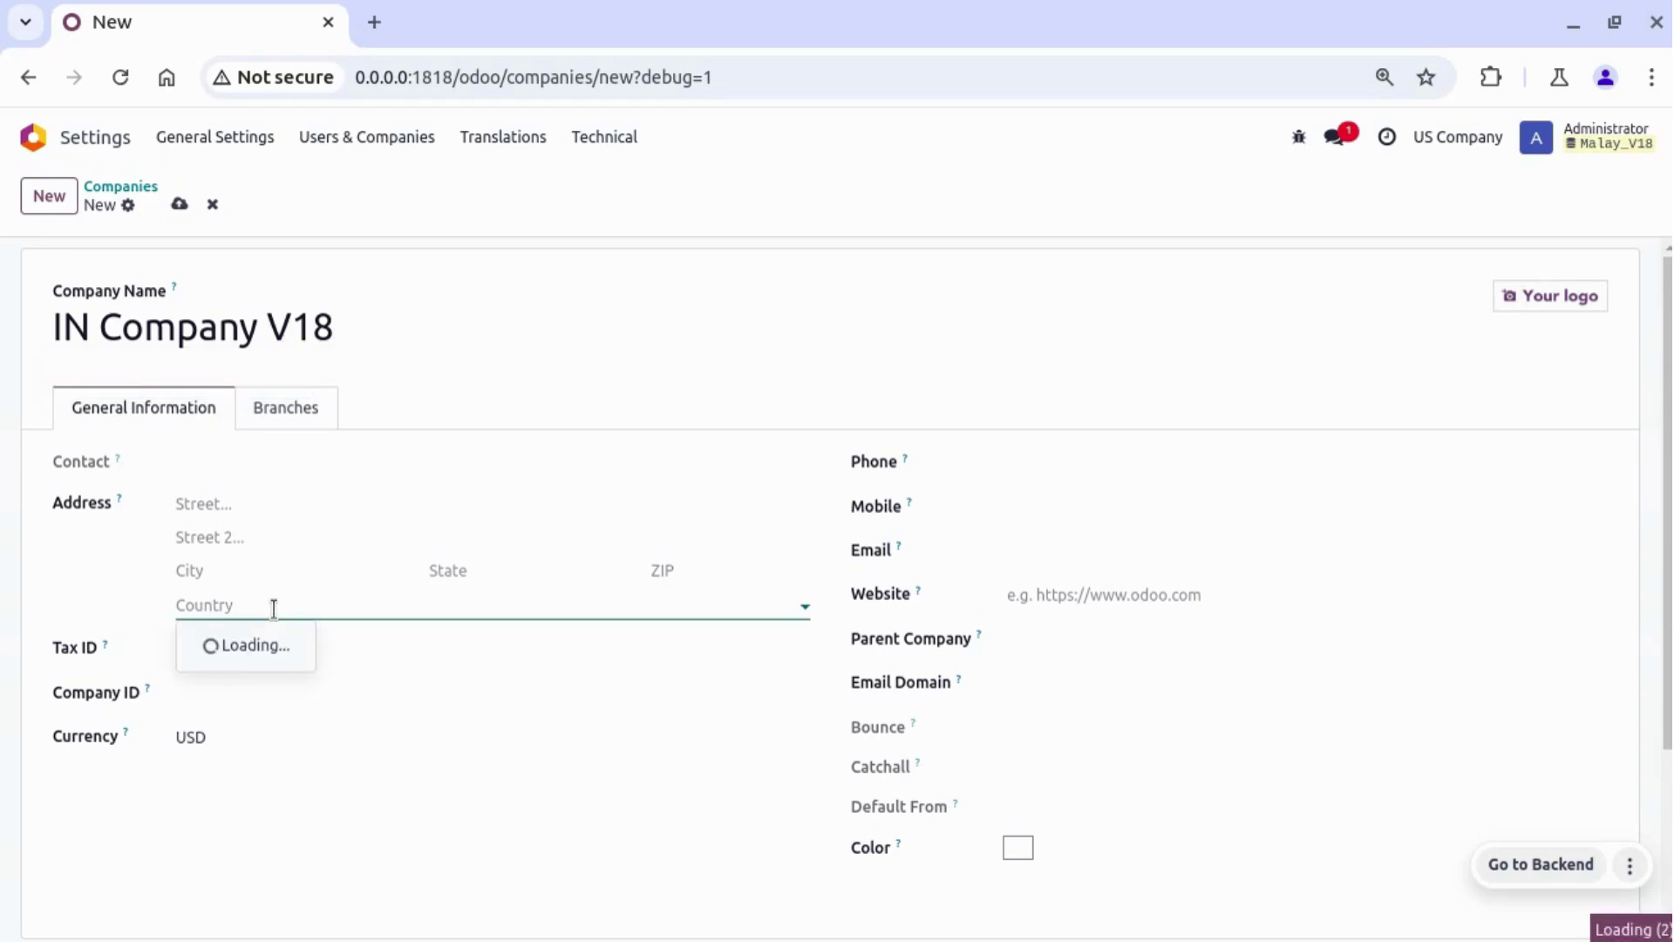
{"action": "type", "text": "insi"}
{"action": "key", "text": "BackSpace"}
{"action": "key", "text": "BackSpace"}
{"action": "type", "text": "d"}
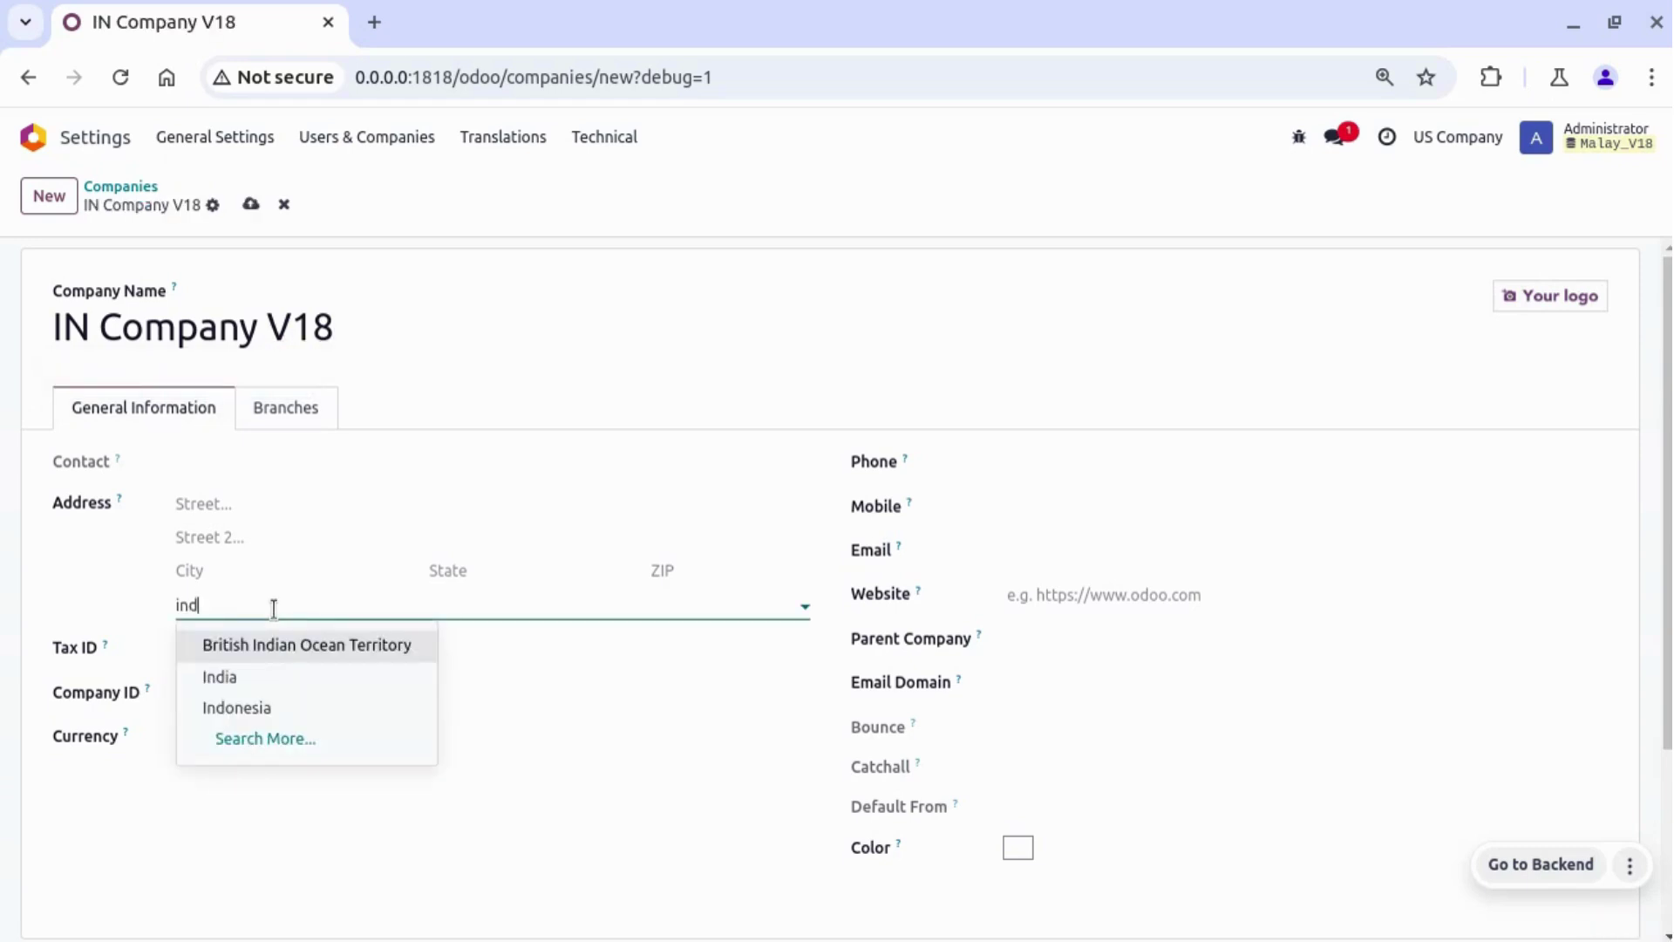
{"action": "left_click", "coordinate": [250, 676]}
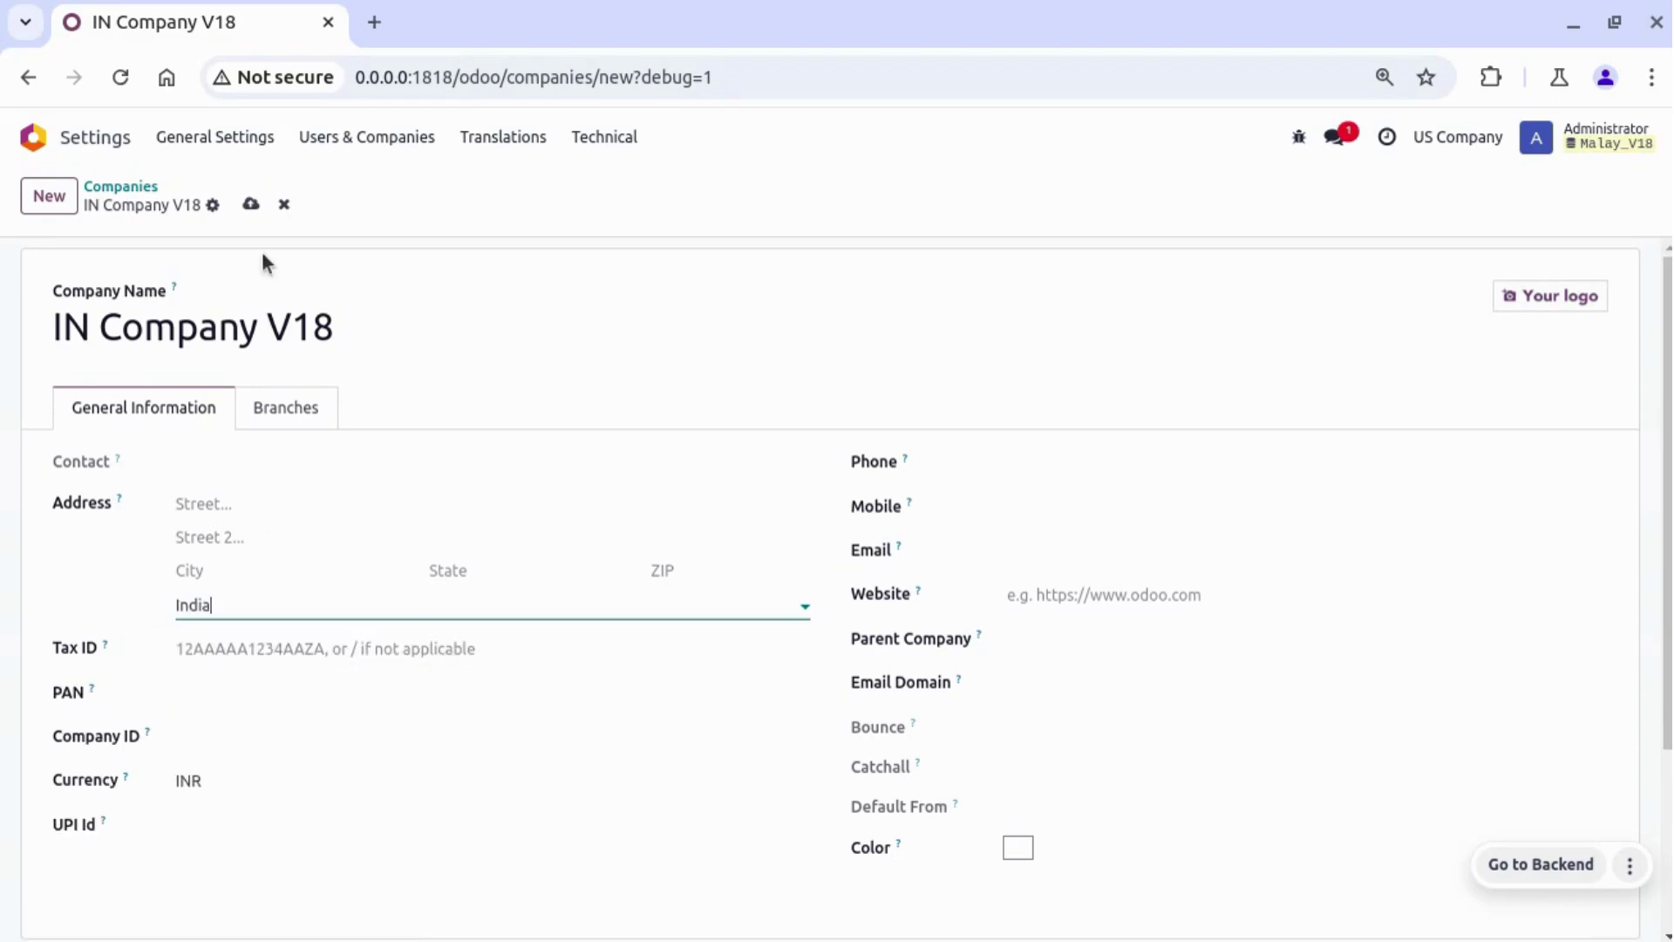
{"action": "left_click", "coordinate": [252, 204]}
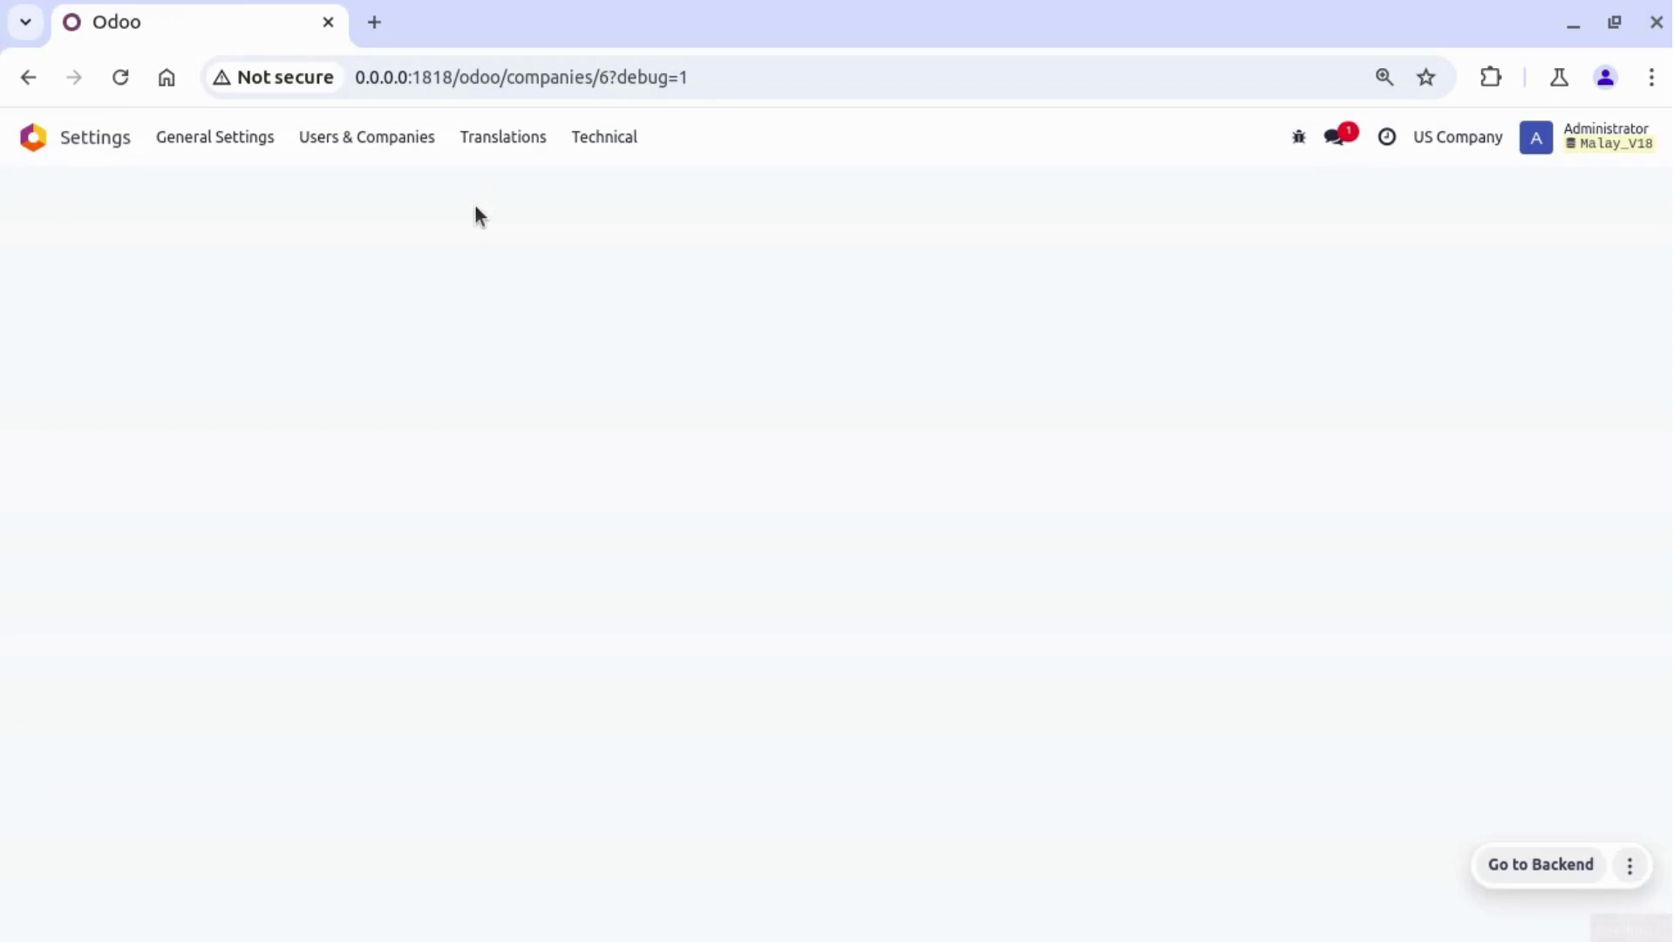
{"action": "left_click", "coordinate": [121, 186]}
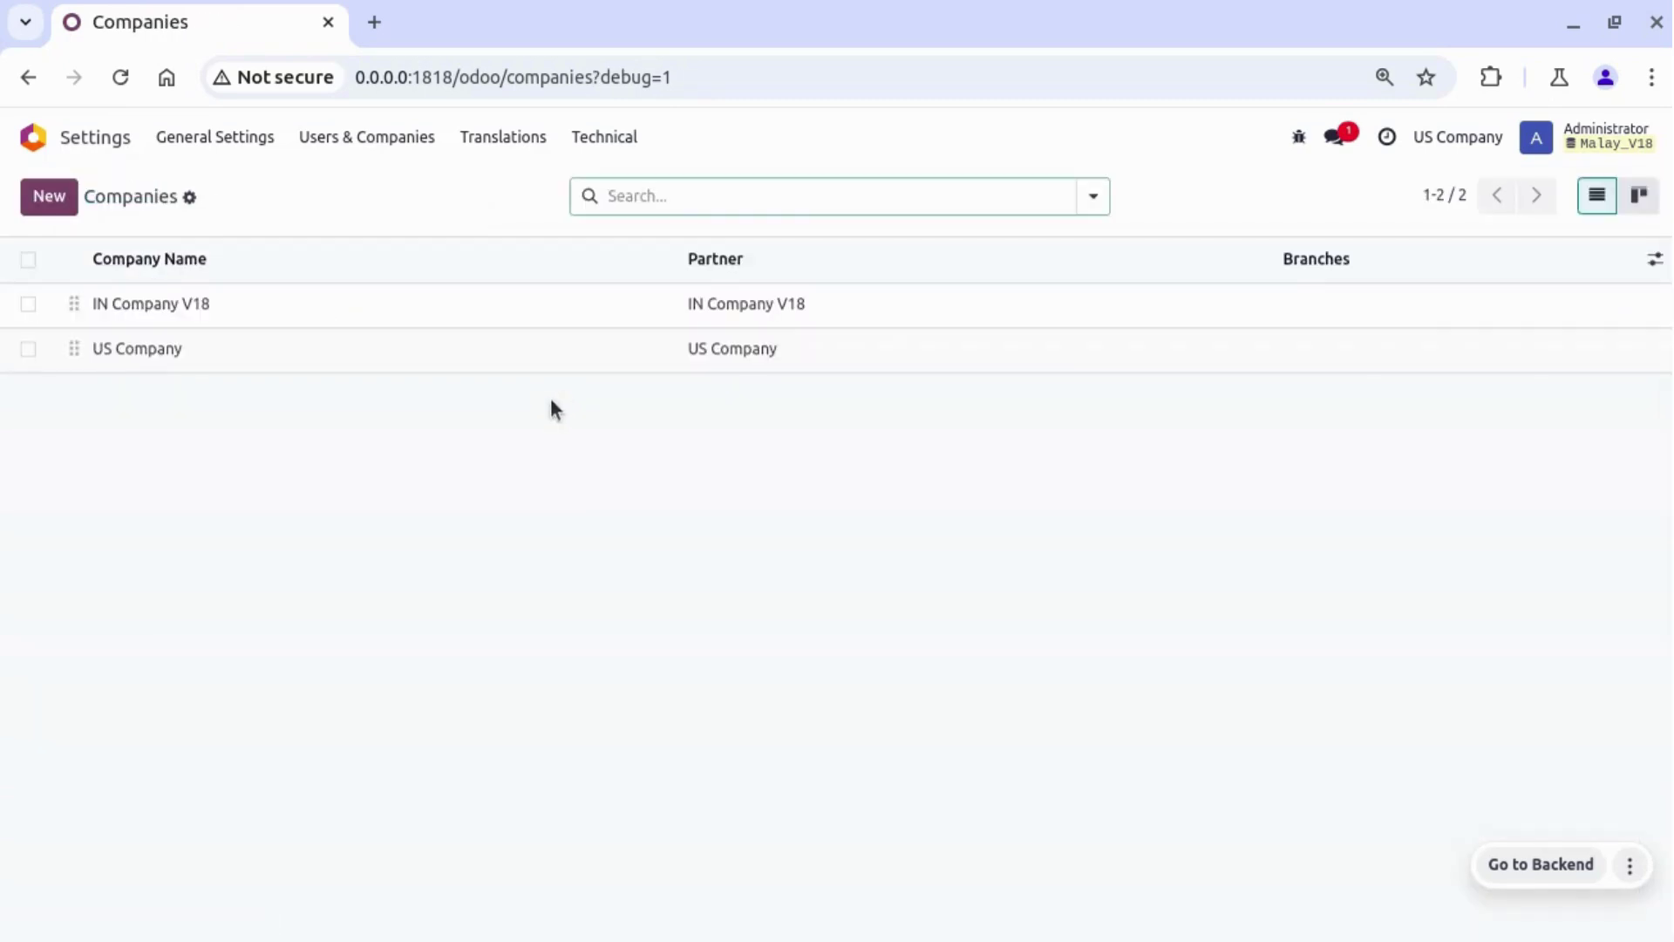
Make IN Company V18 the active company using the Alt+Shift+U company switcher
{"action": "left_click", "coordinate": [1461, 140]}
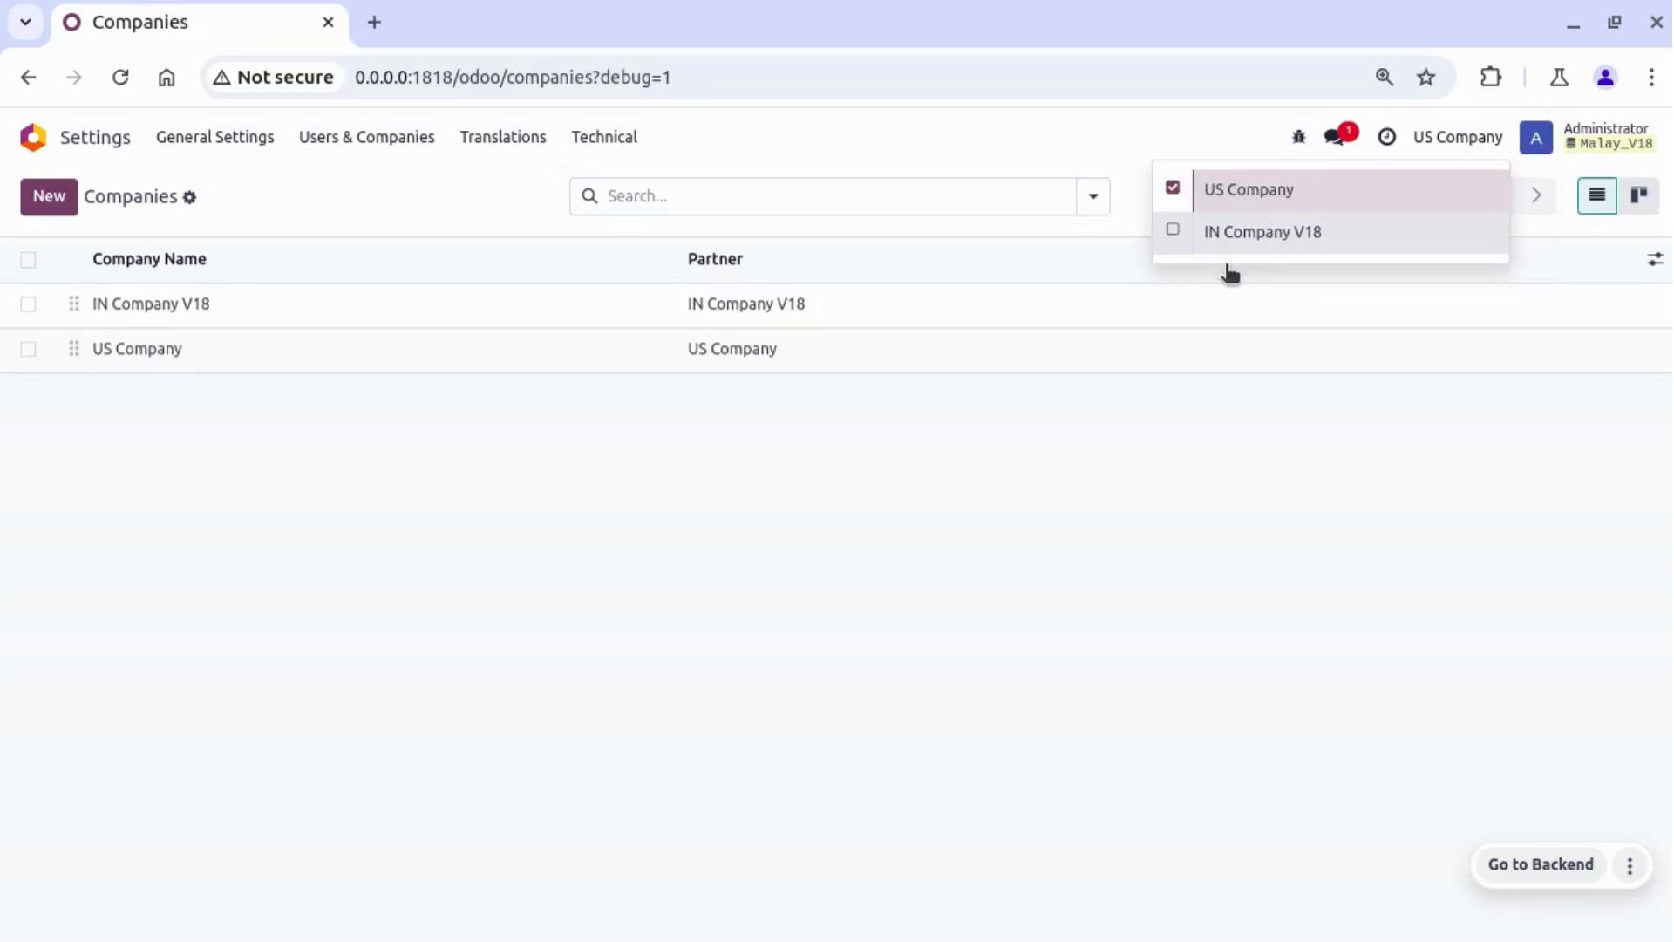
{"action": "left_click", "coordinate": [1081, 428]}
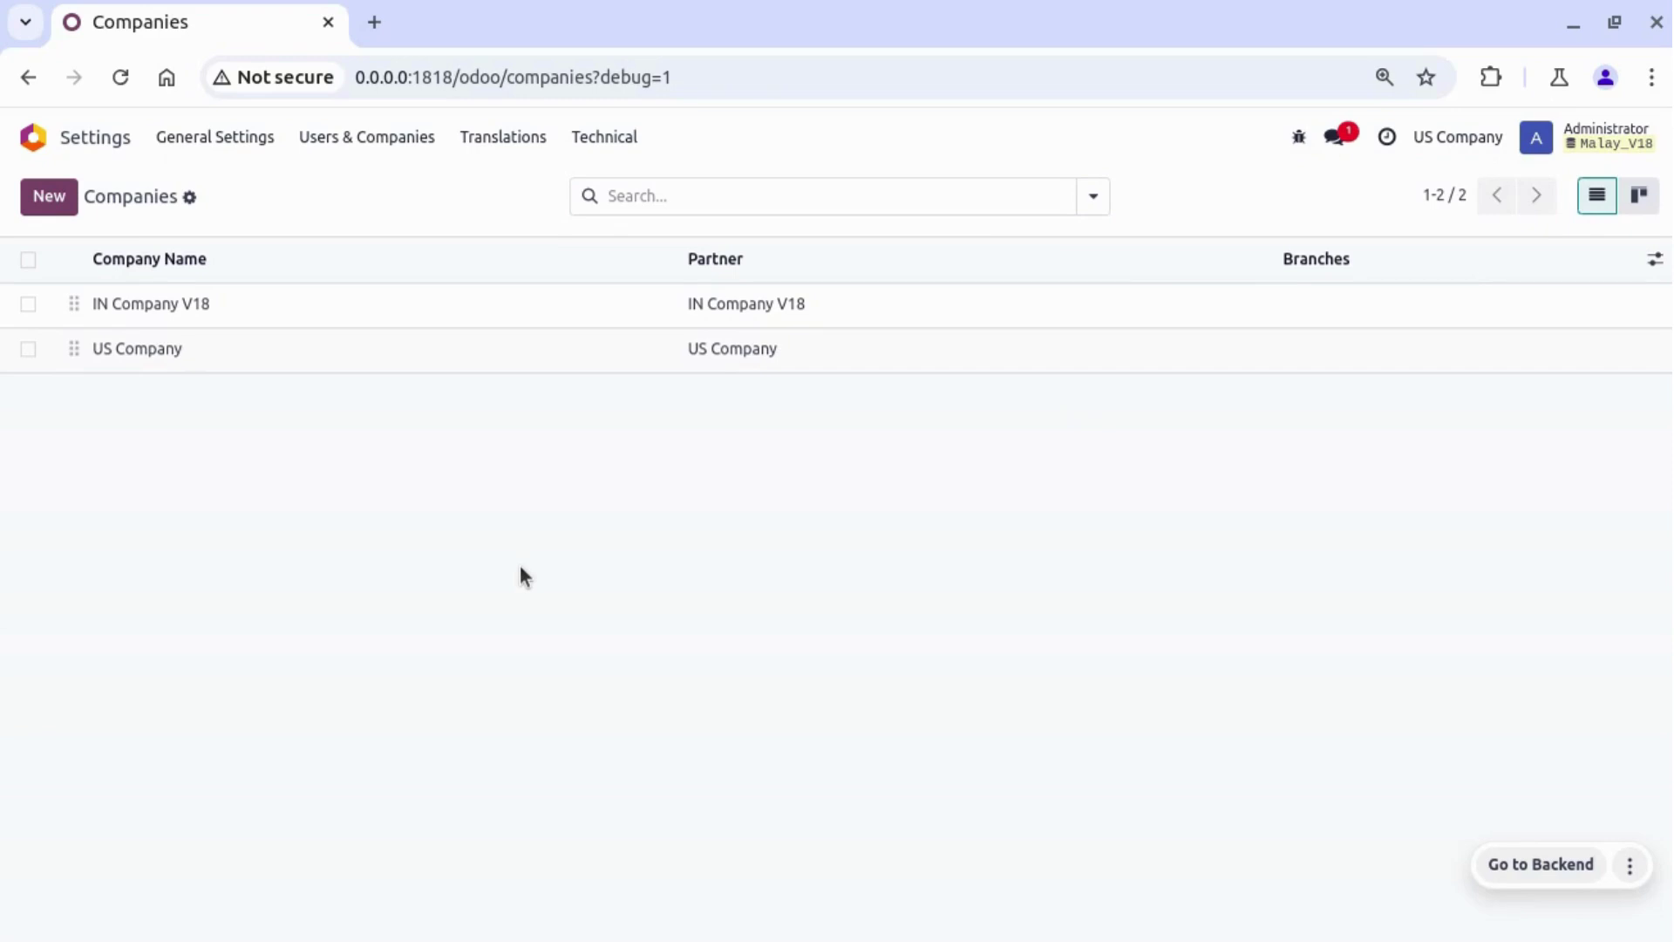
{"action": "key", "text": "alt"}
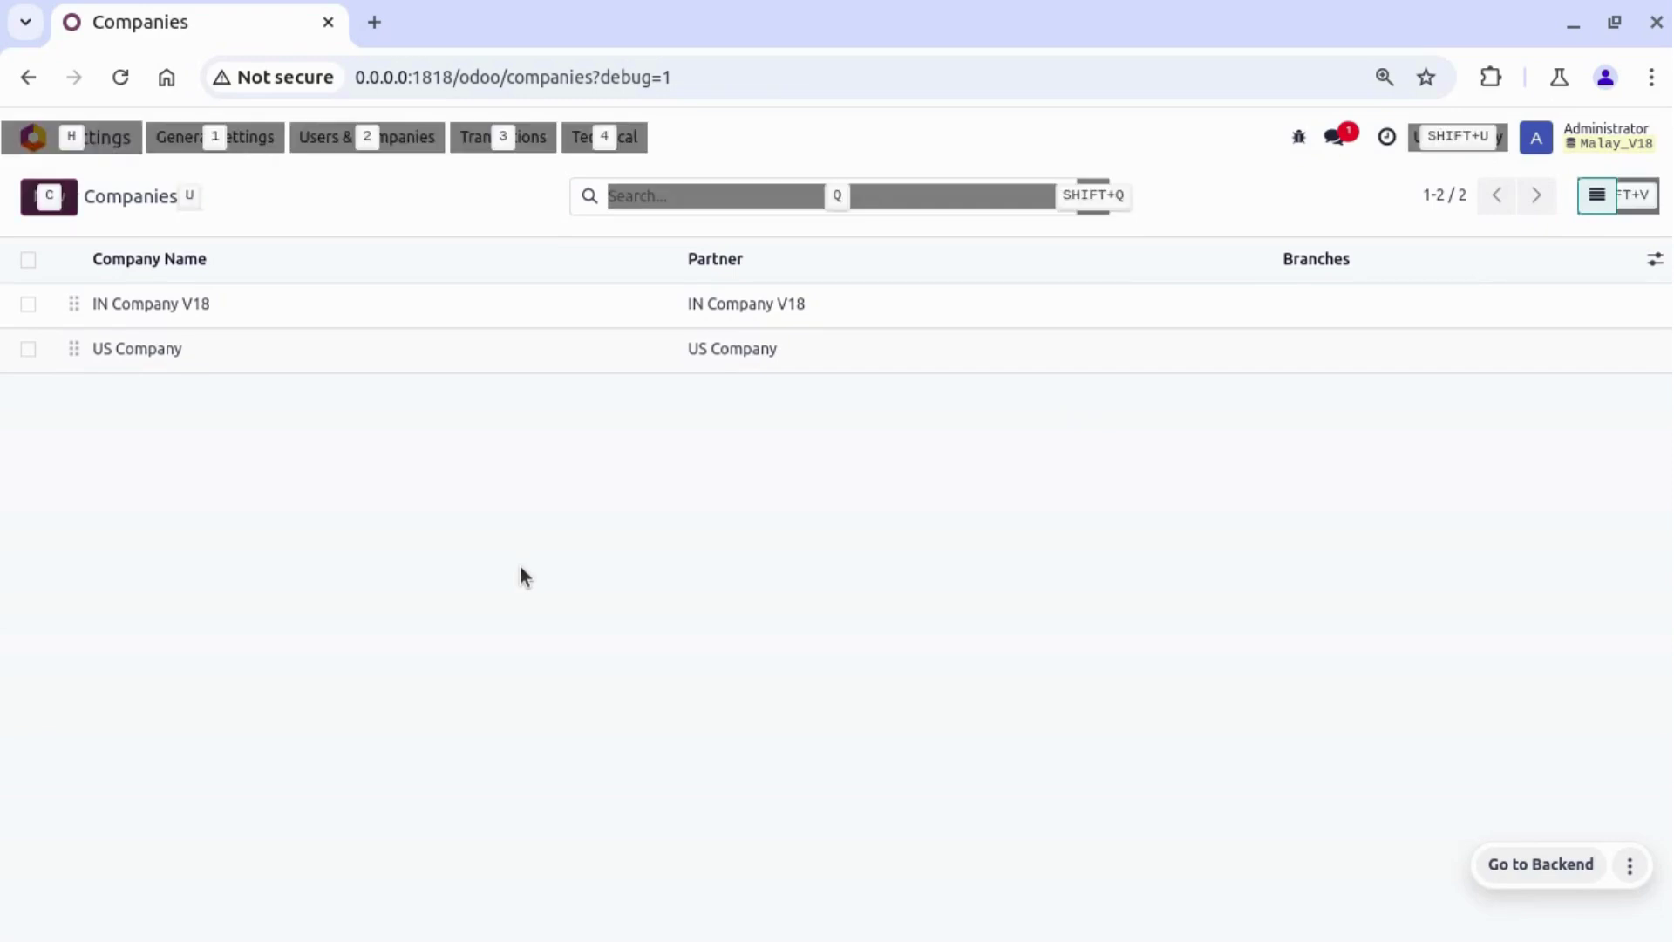
{"action": "key", "text": "alt+shift+u"}
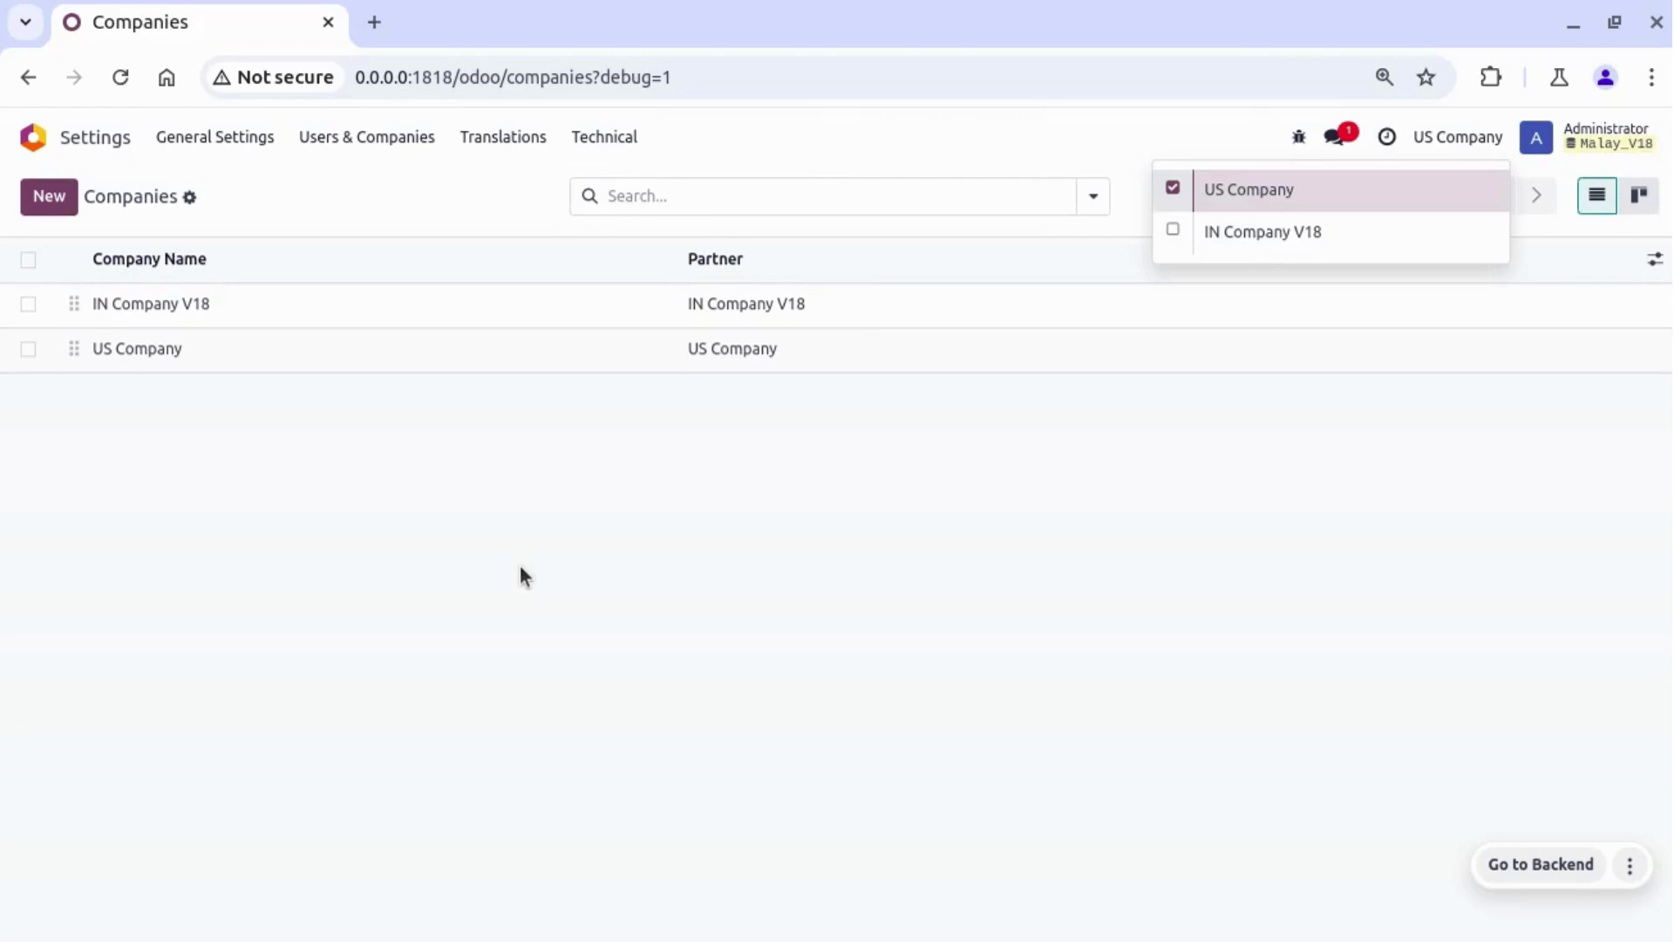
{"action": "key", "text": "Down"}
{"action": "key", "text": "Return"}
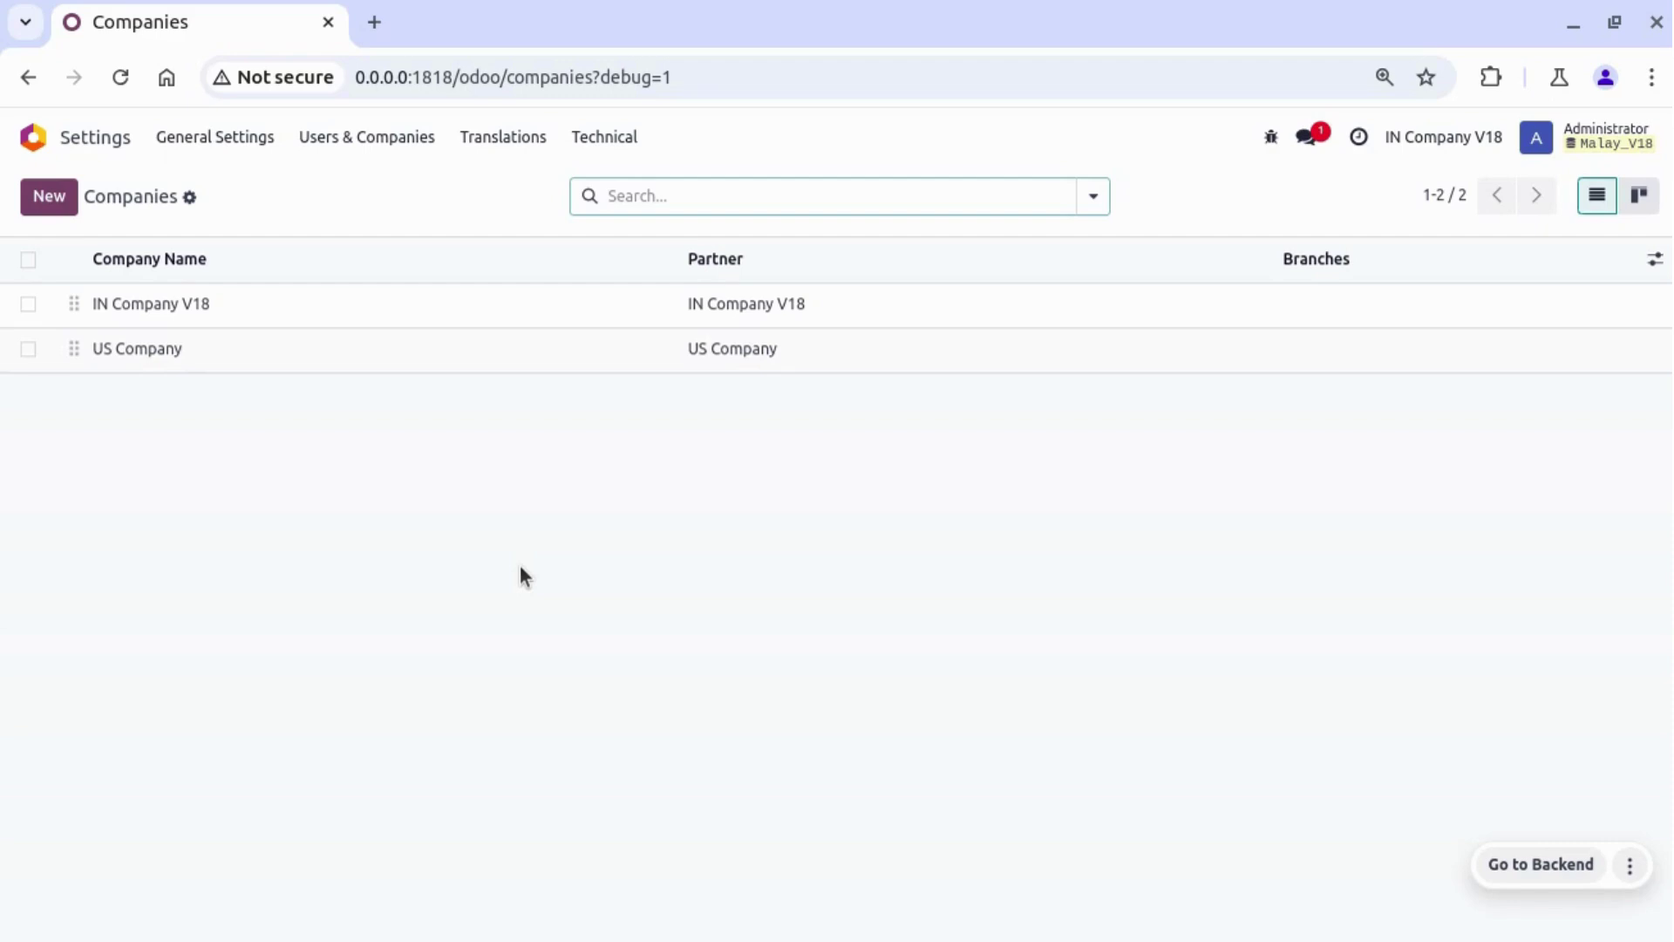
Switch the active company back to US Company, then open the Sales app's Quotations list
{"action": "key", "text": "alt"}
{"action": "key", "text": "alt+shift+u"}
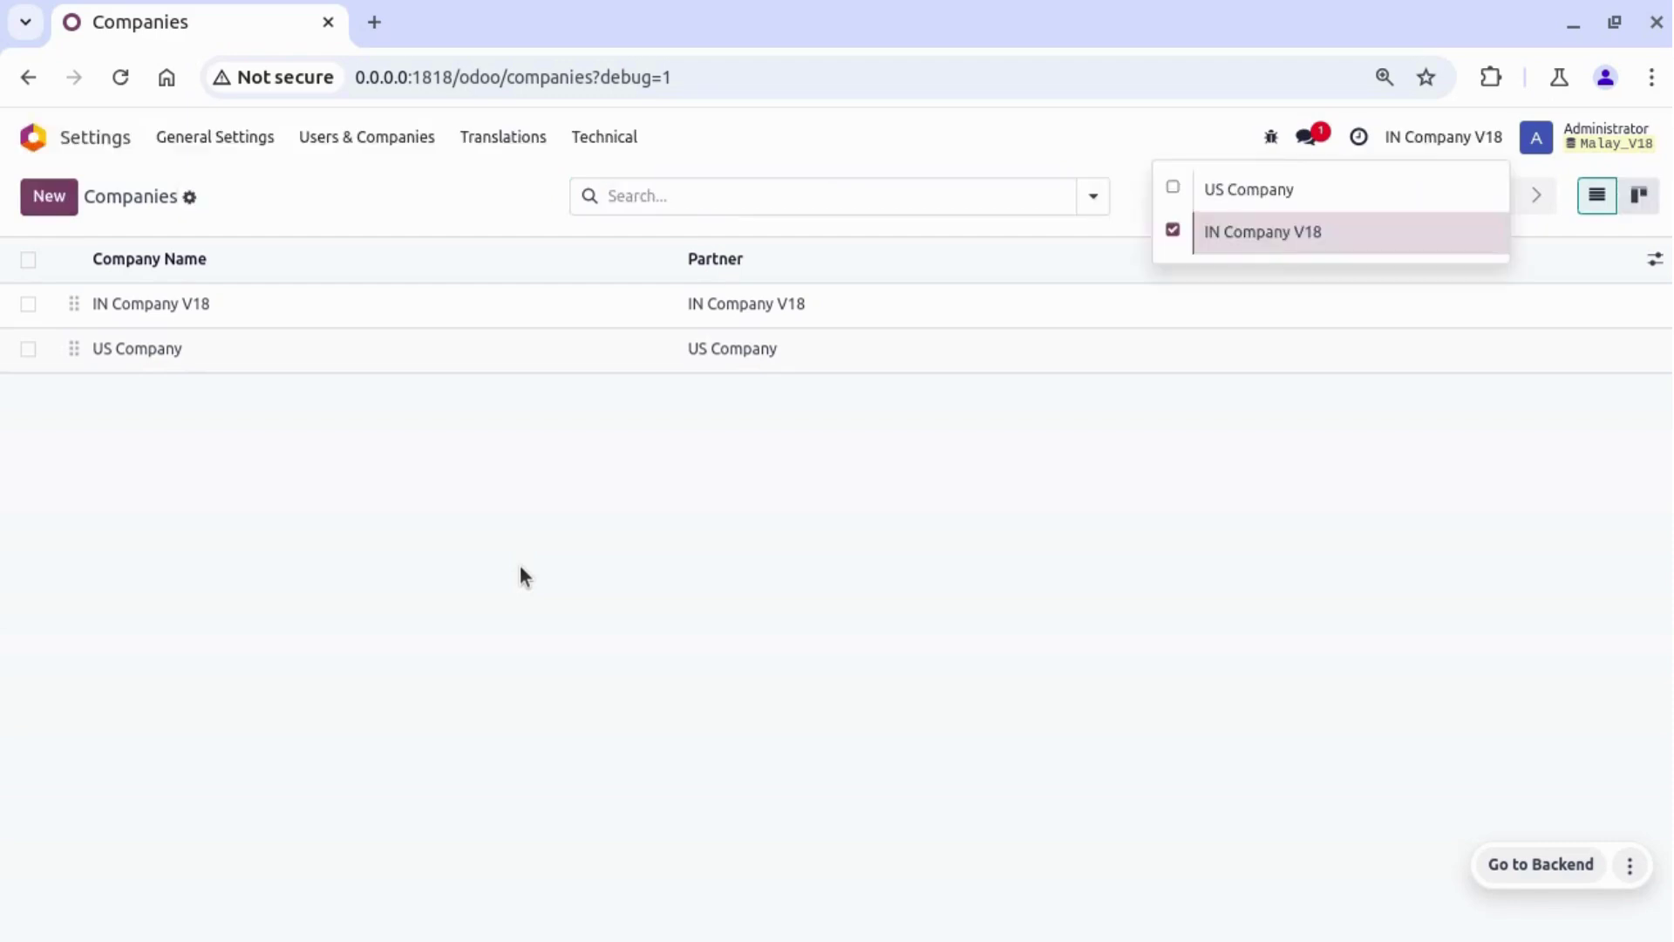
{"action": "key", "text": "Up"}
{"action": "key", "text": "Return"}
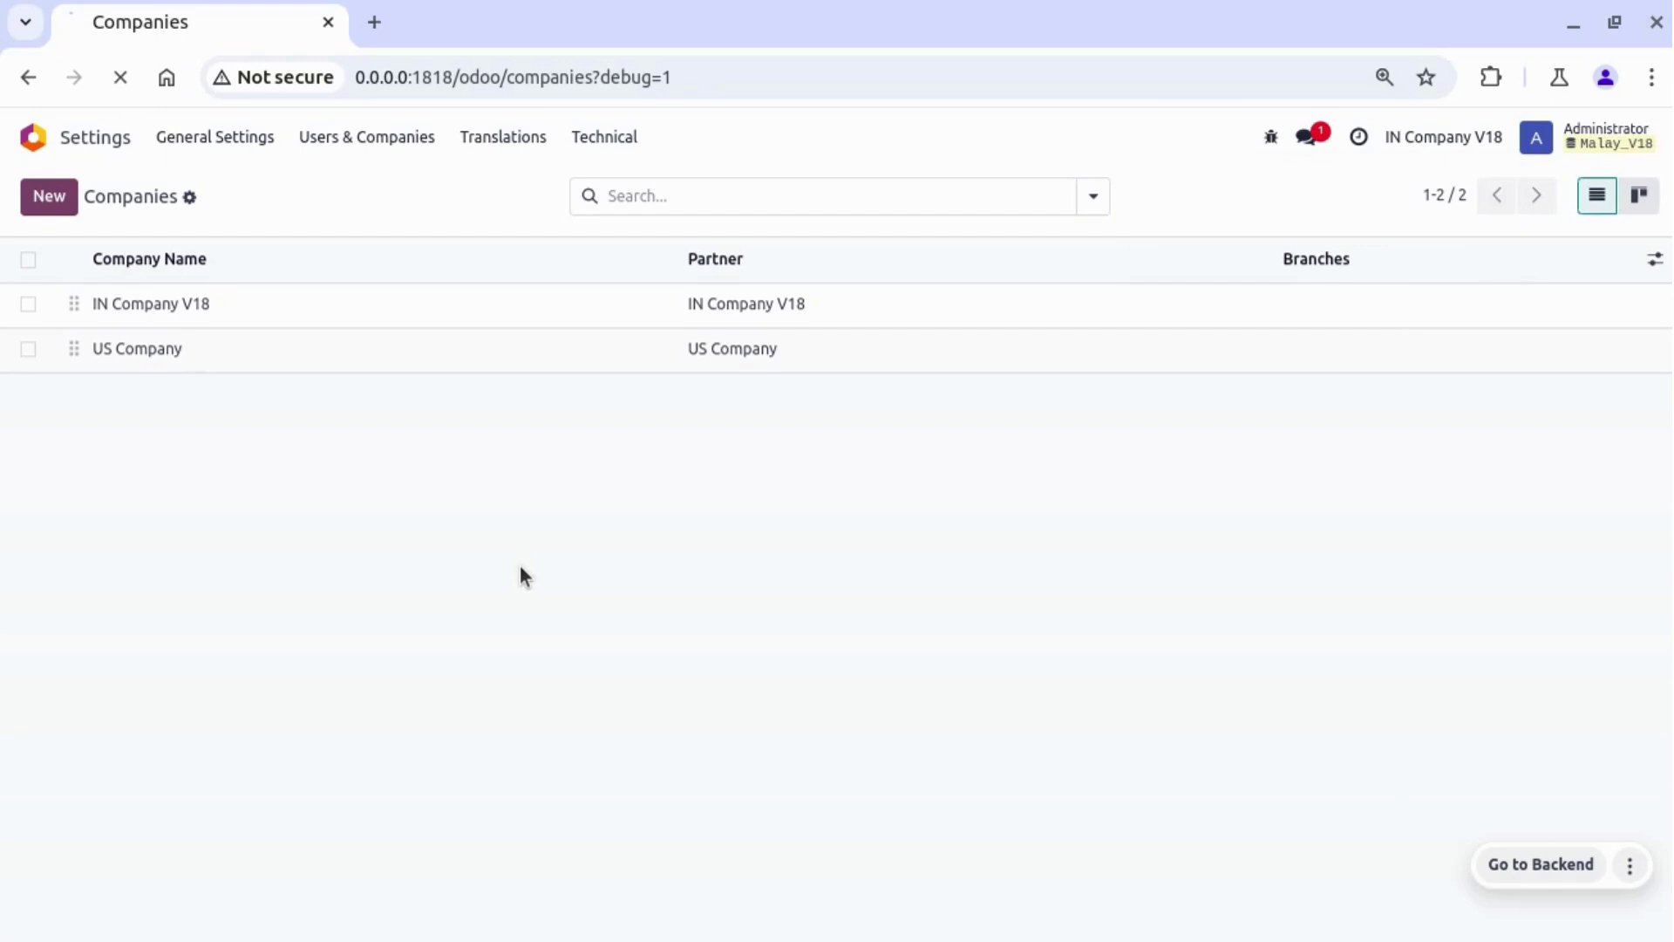
{"action": "left_click", "coordinate": [1443, 139]}
{"action": "left_click", "coordinate": [1443, 140]}
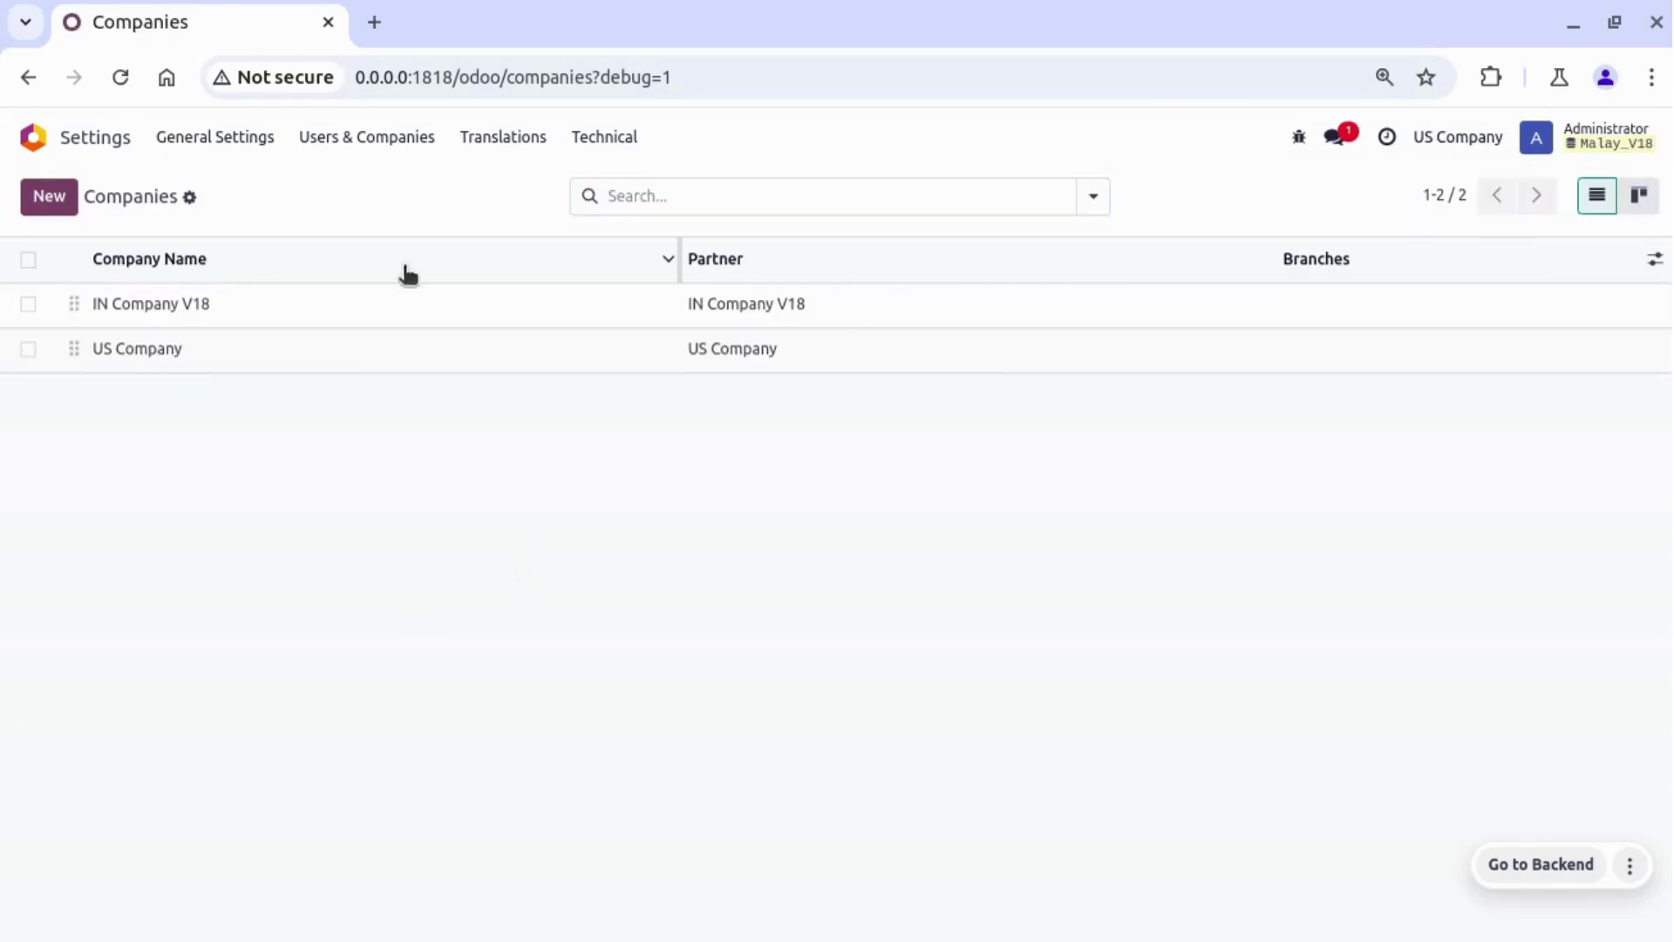
{"action": "left_click", "coordinate": [24, 136]}
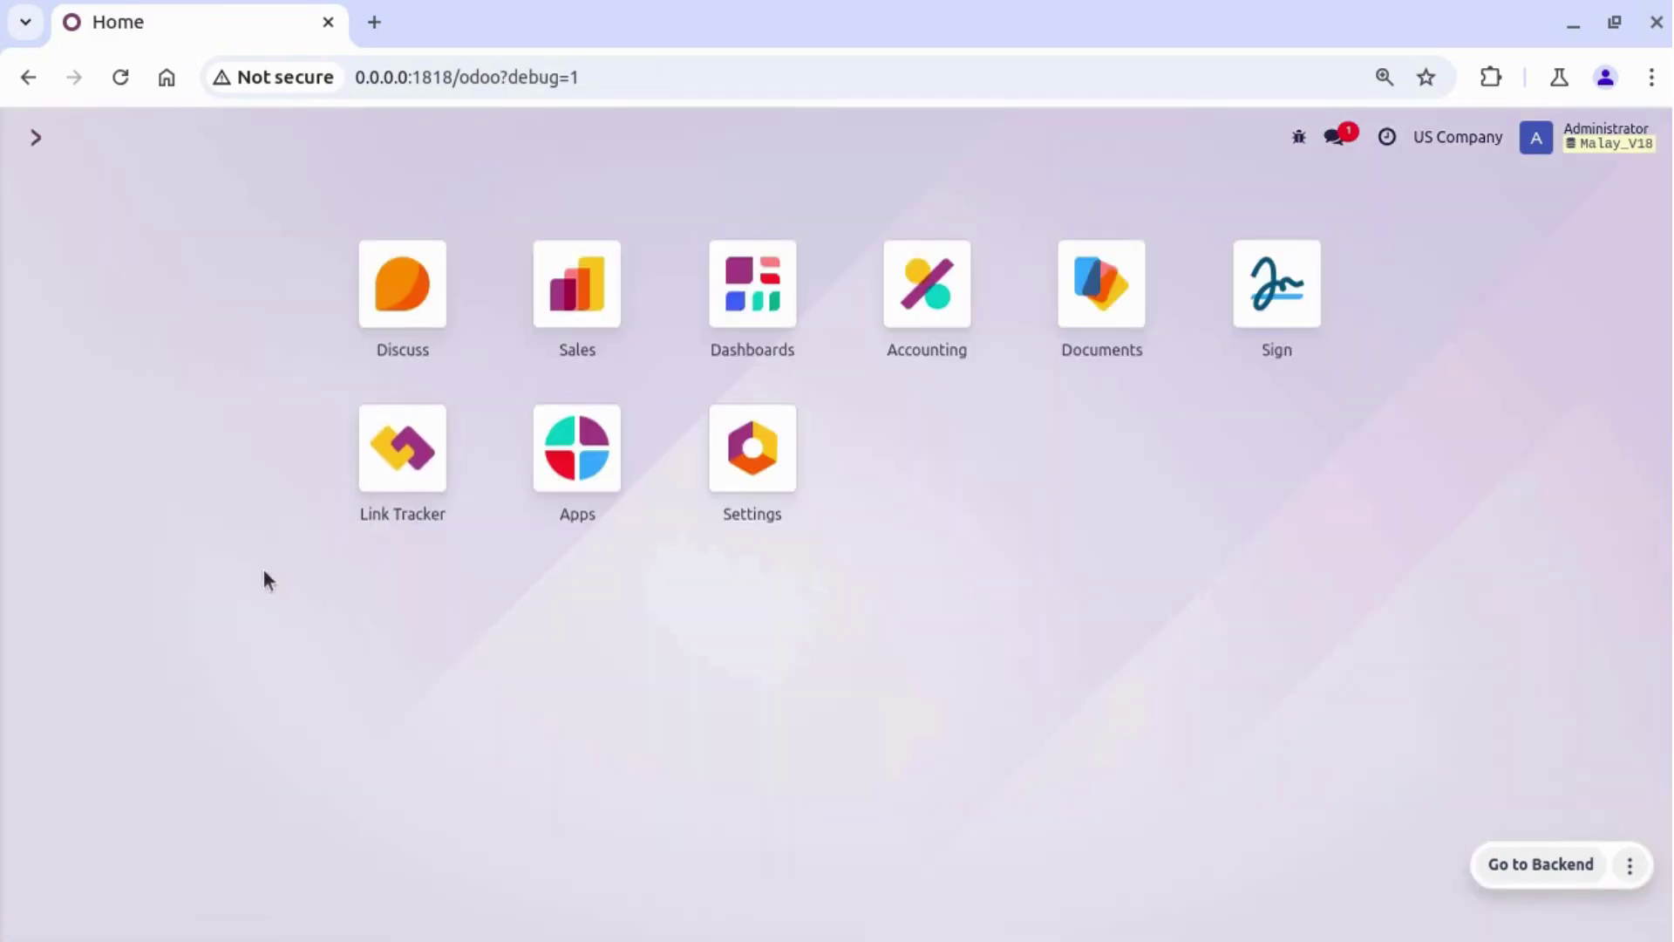
{"action": "left_click", "coordinate": [558, 336]}
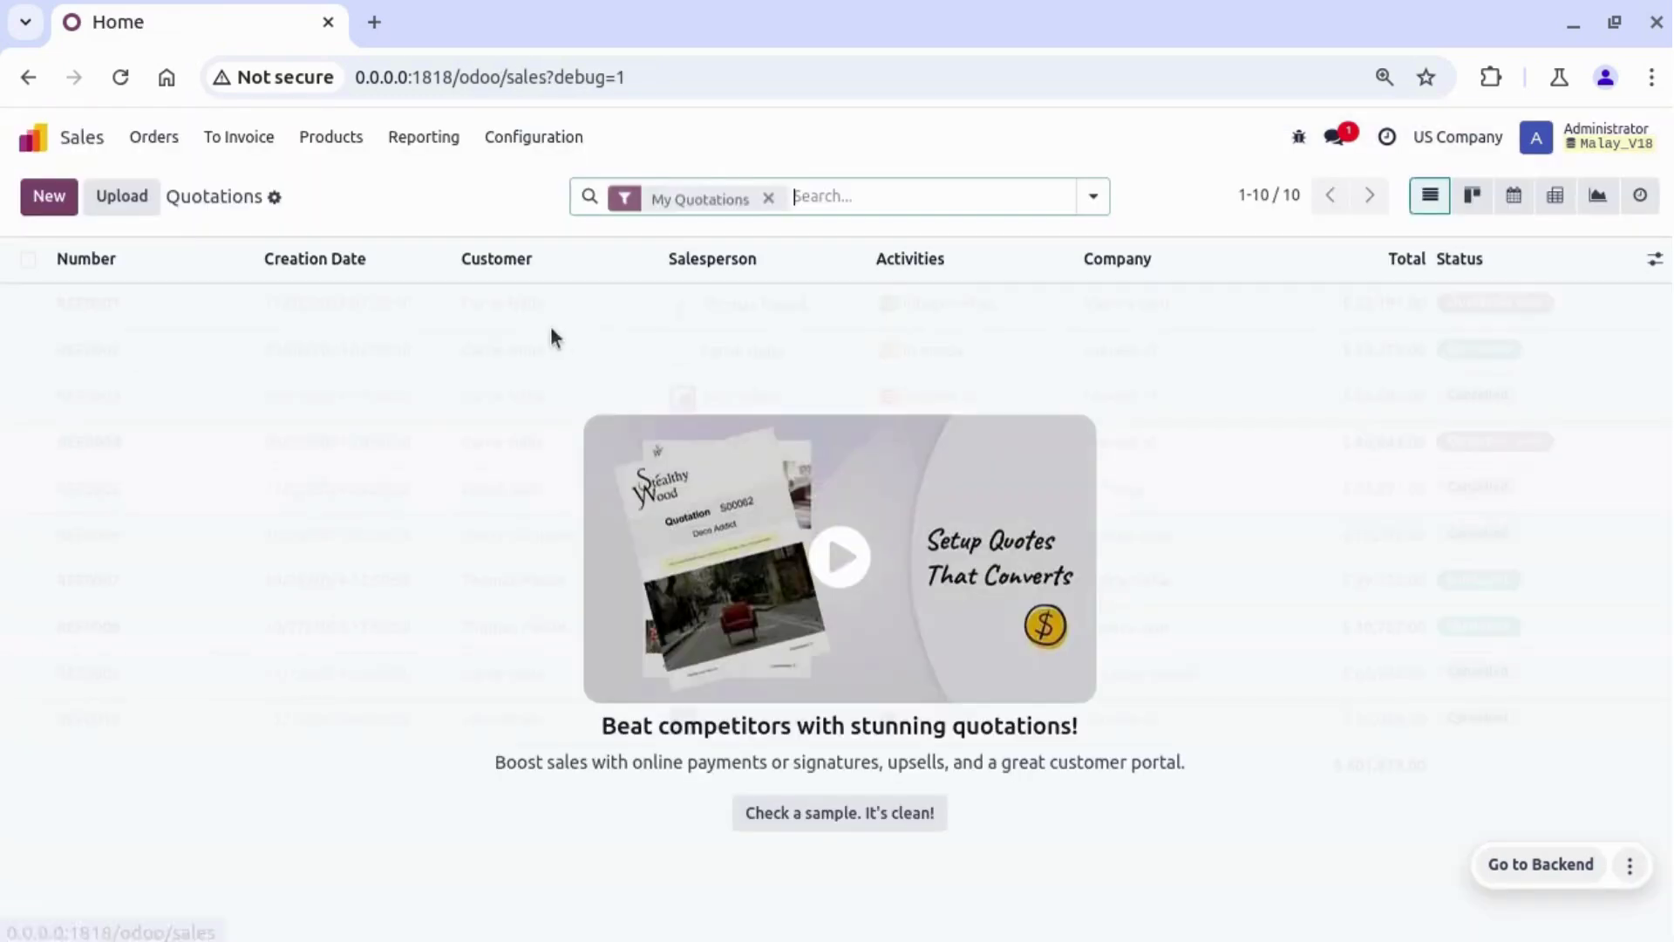
Create and save a quotation for Administrator with one Service line at unit price 100
{"action": "left_click", "coordinate": [53, 199]}
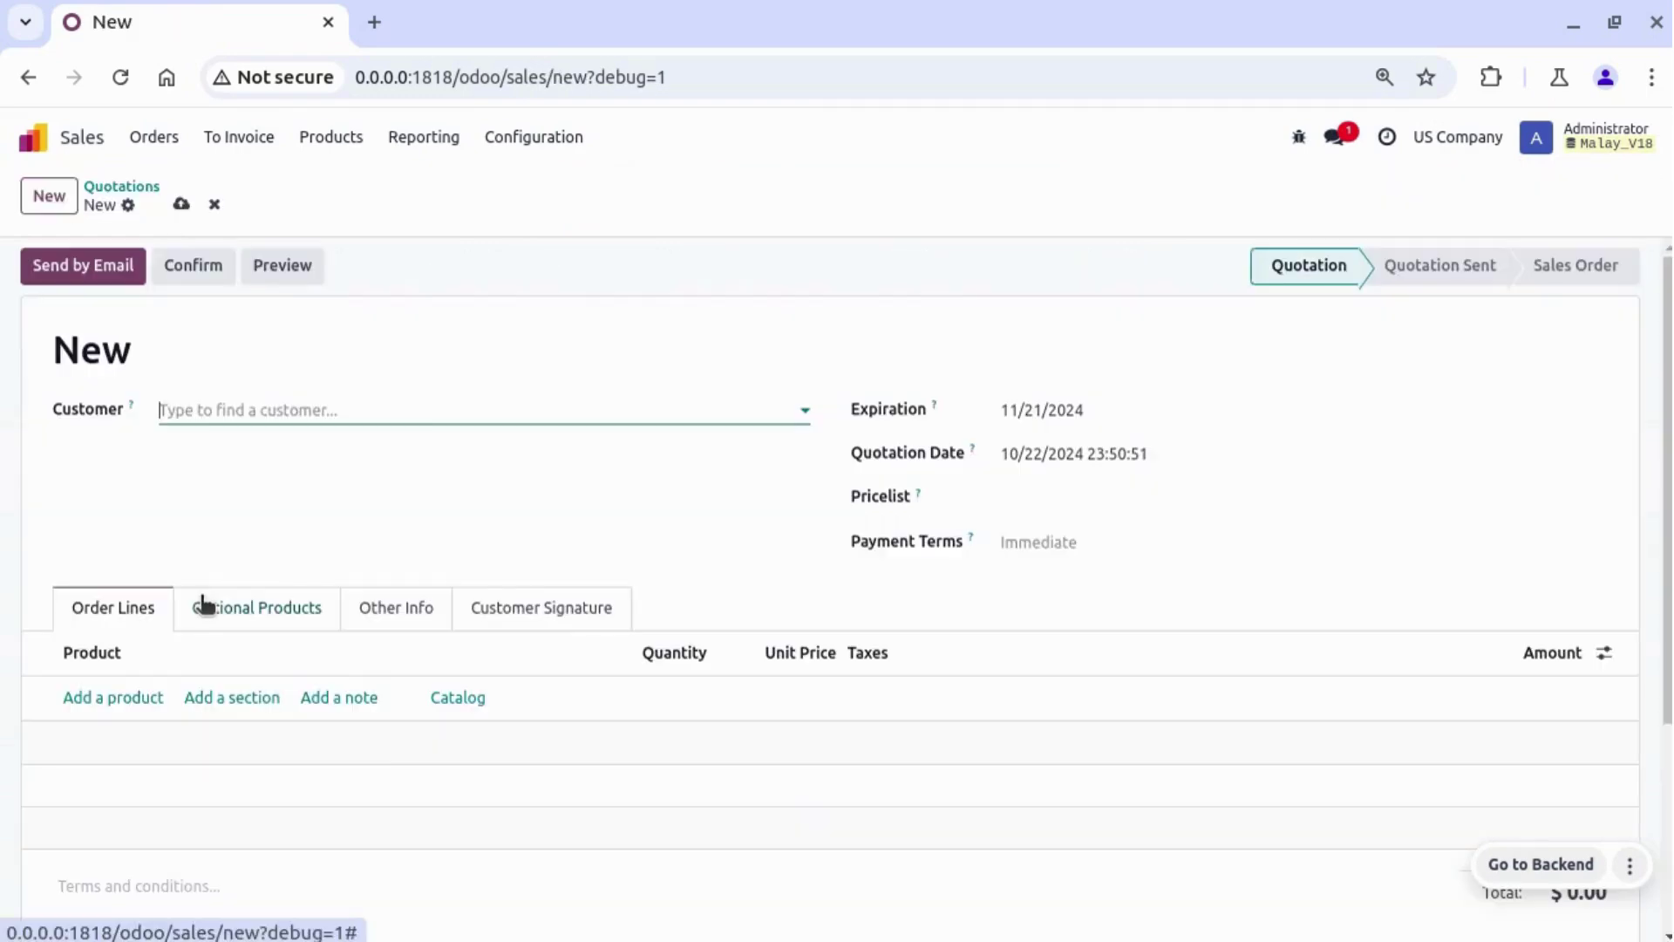
{"action": "type", "text": "ad"}
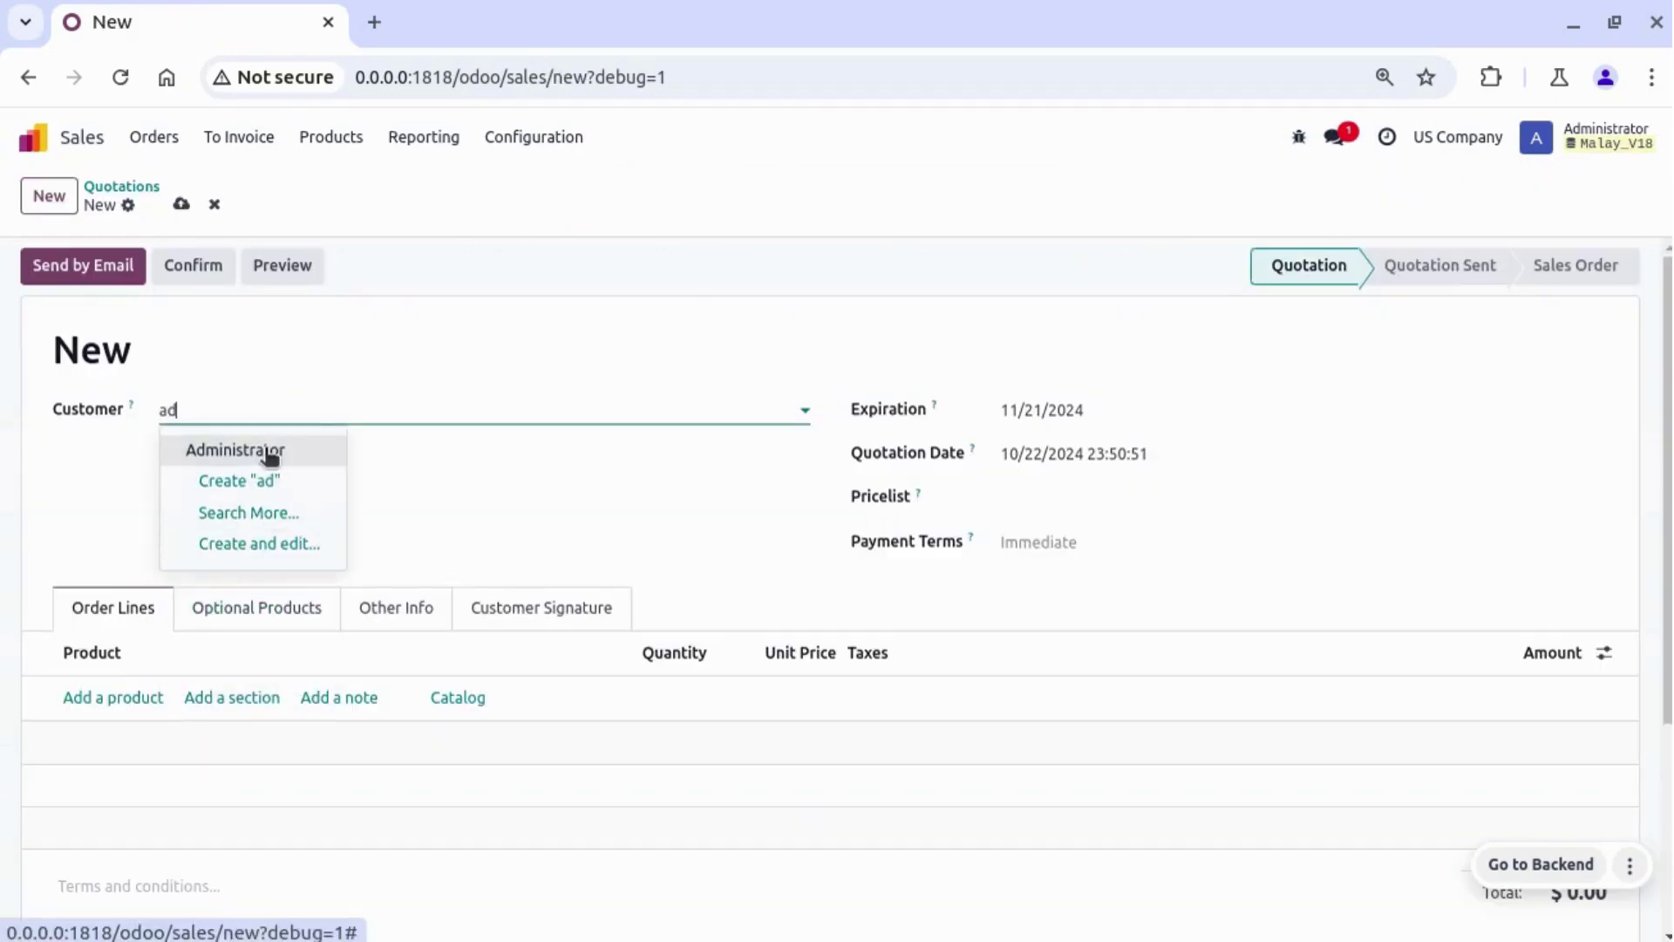
{"action": "left_click", "coordinate": [271, 452]}
{"action": "left_click", "coordinate": [96, 695]}
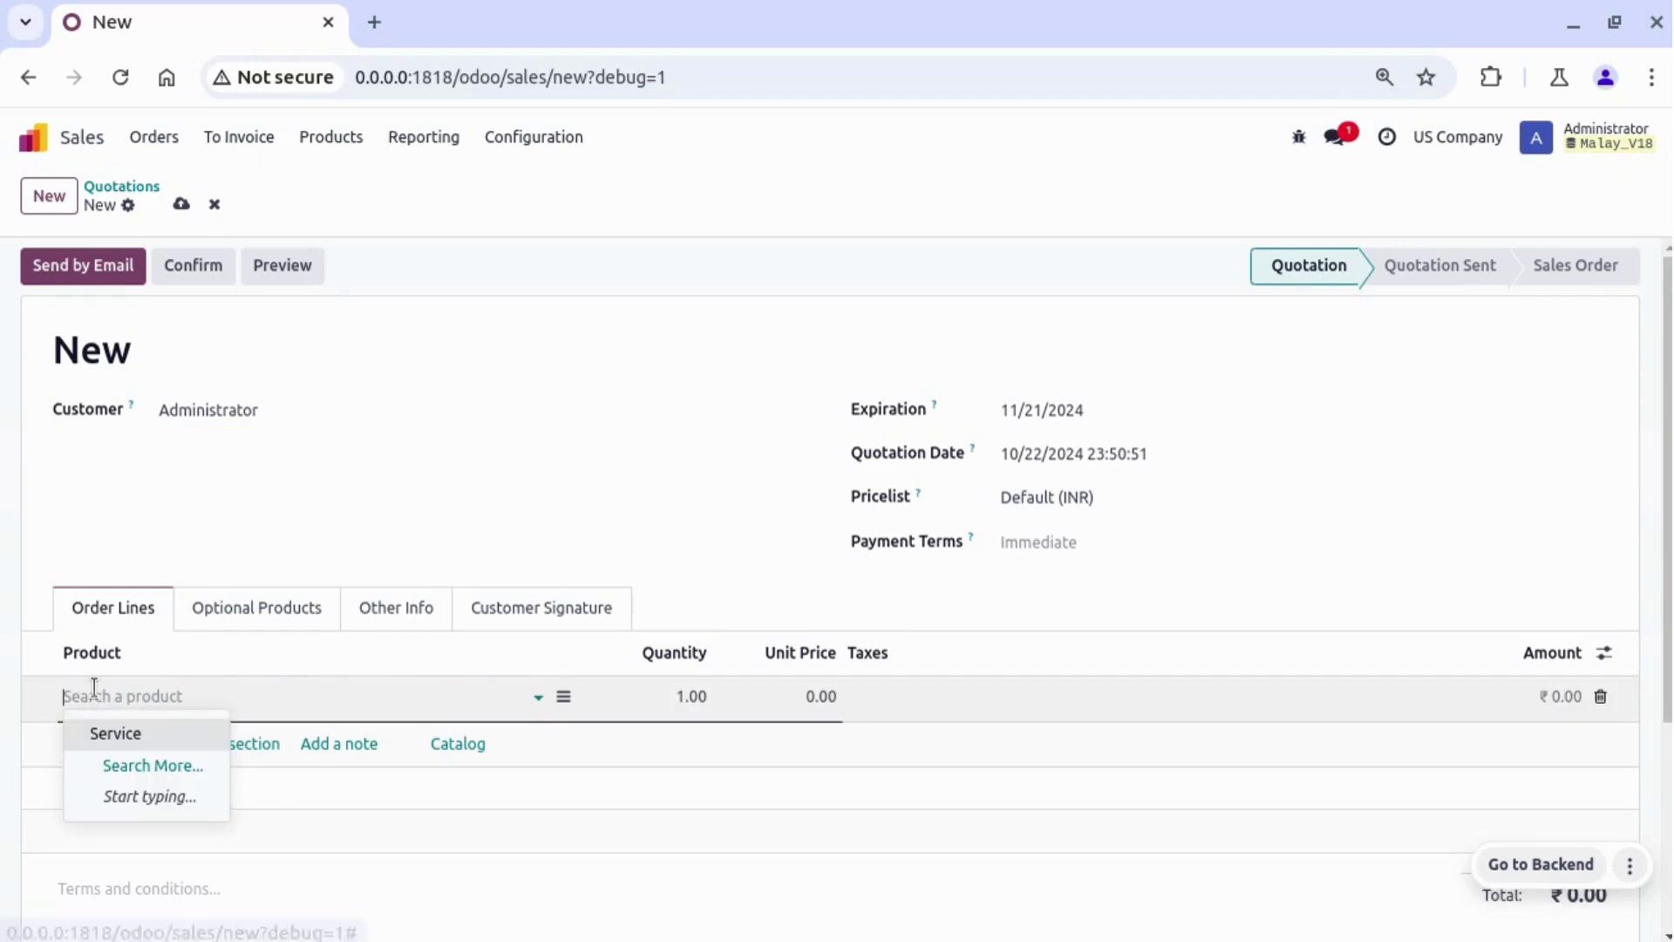
{"action": "key", "text": "Return"}
{"action": "key", "text": "Tab"}
{"action": "type", "text": "100"}
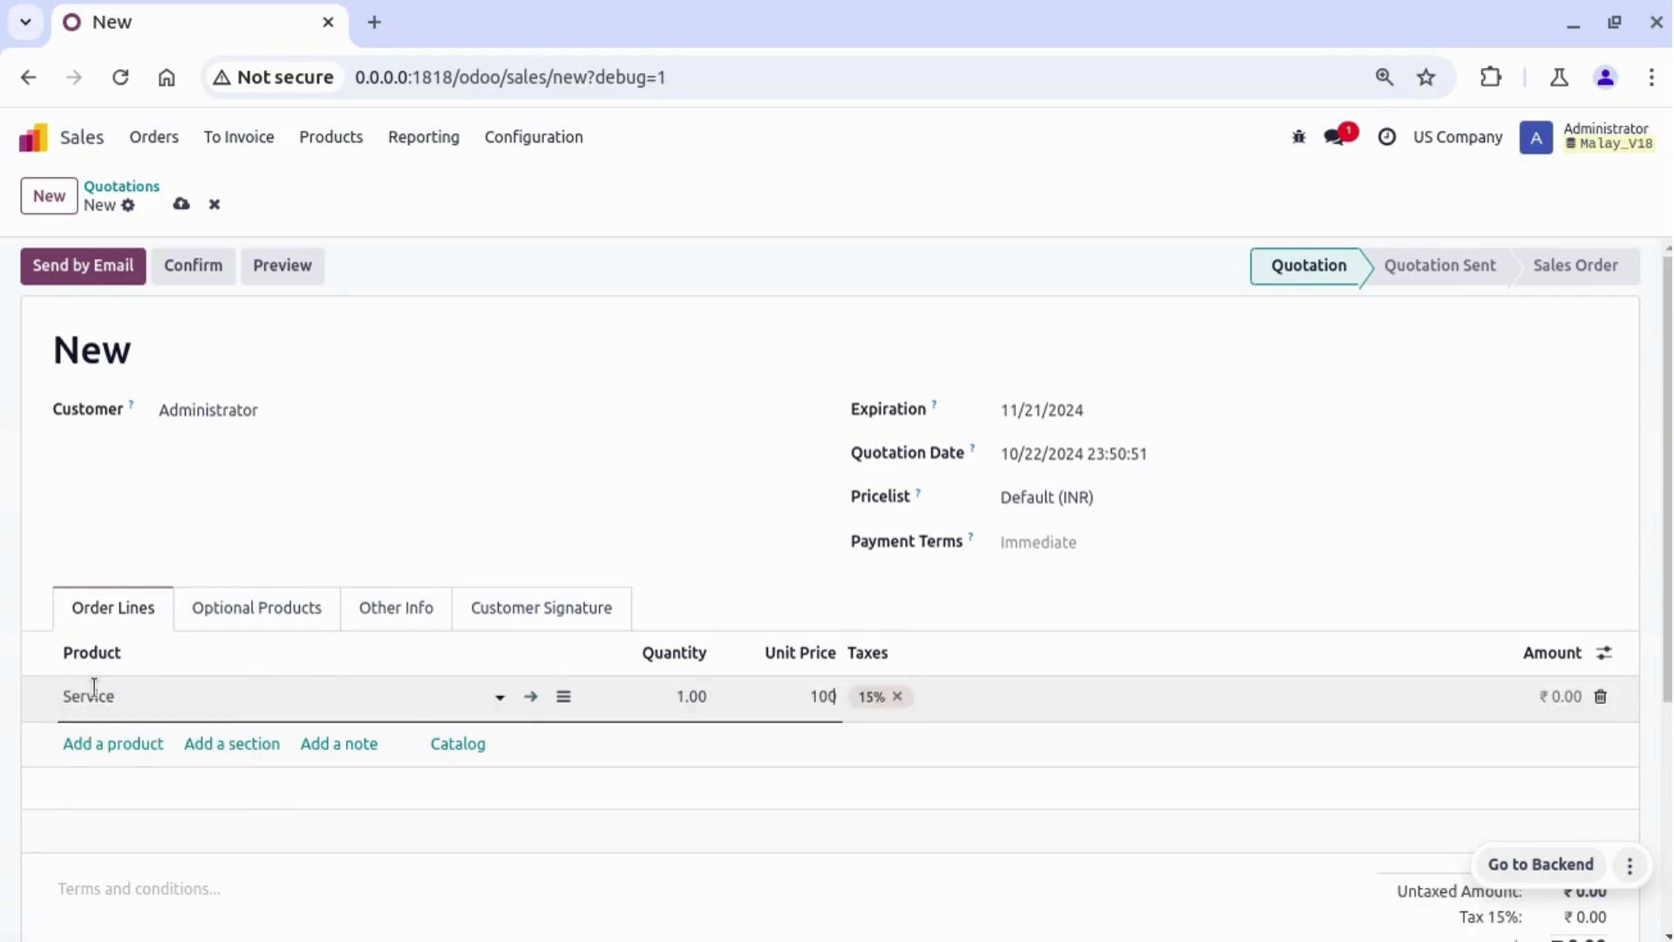
{"action": "left_click", "coordinate": [183, 208]}
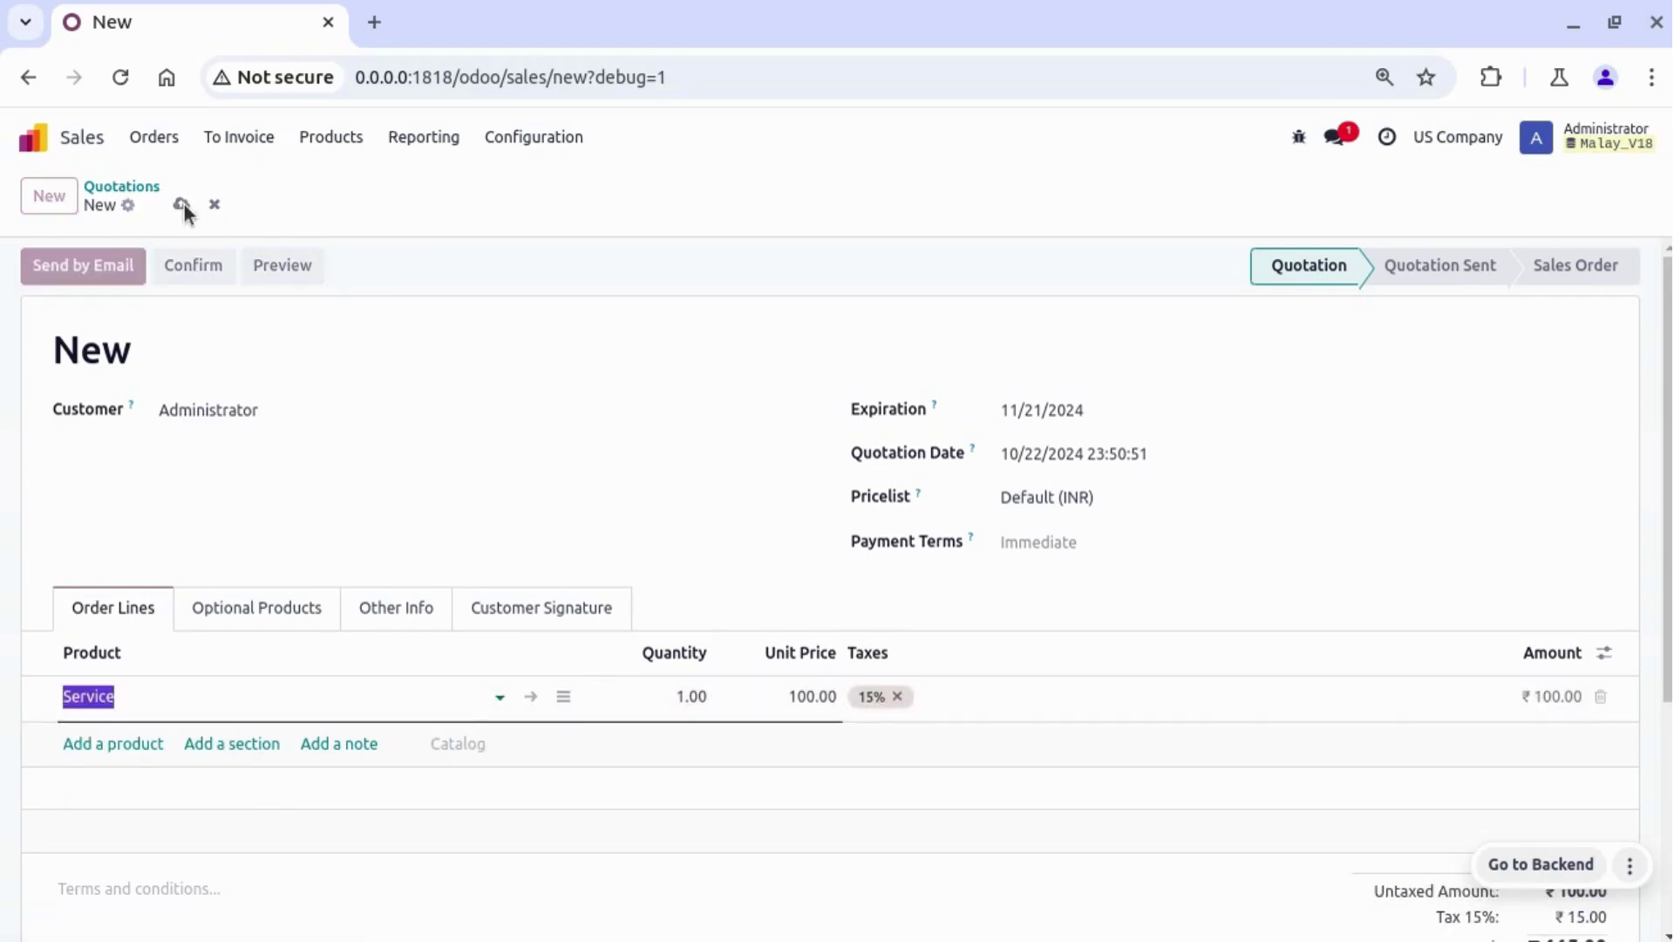
Review quotation S00003's company and sales details, then open it in a second browser tab
{"action": "left_click", "coordinate": [407, 622]}
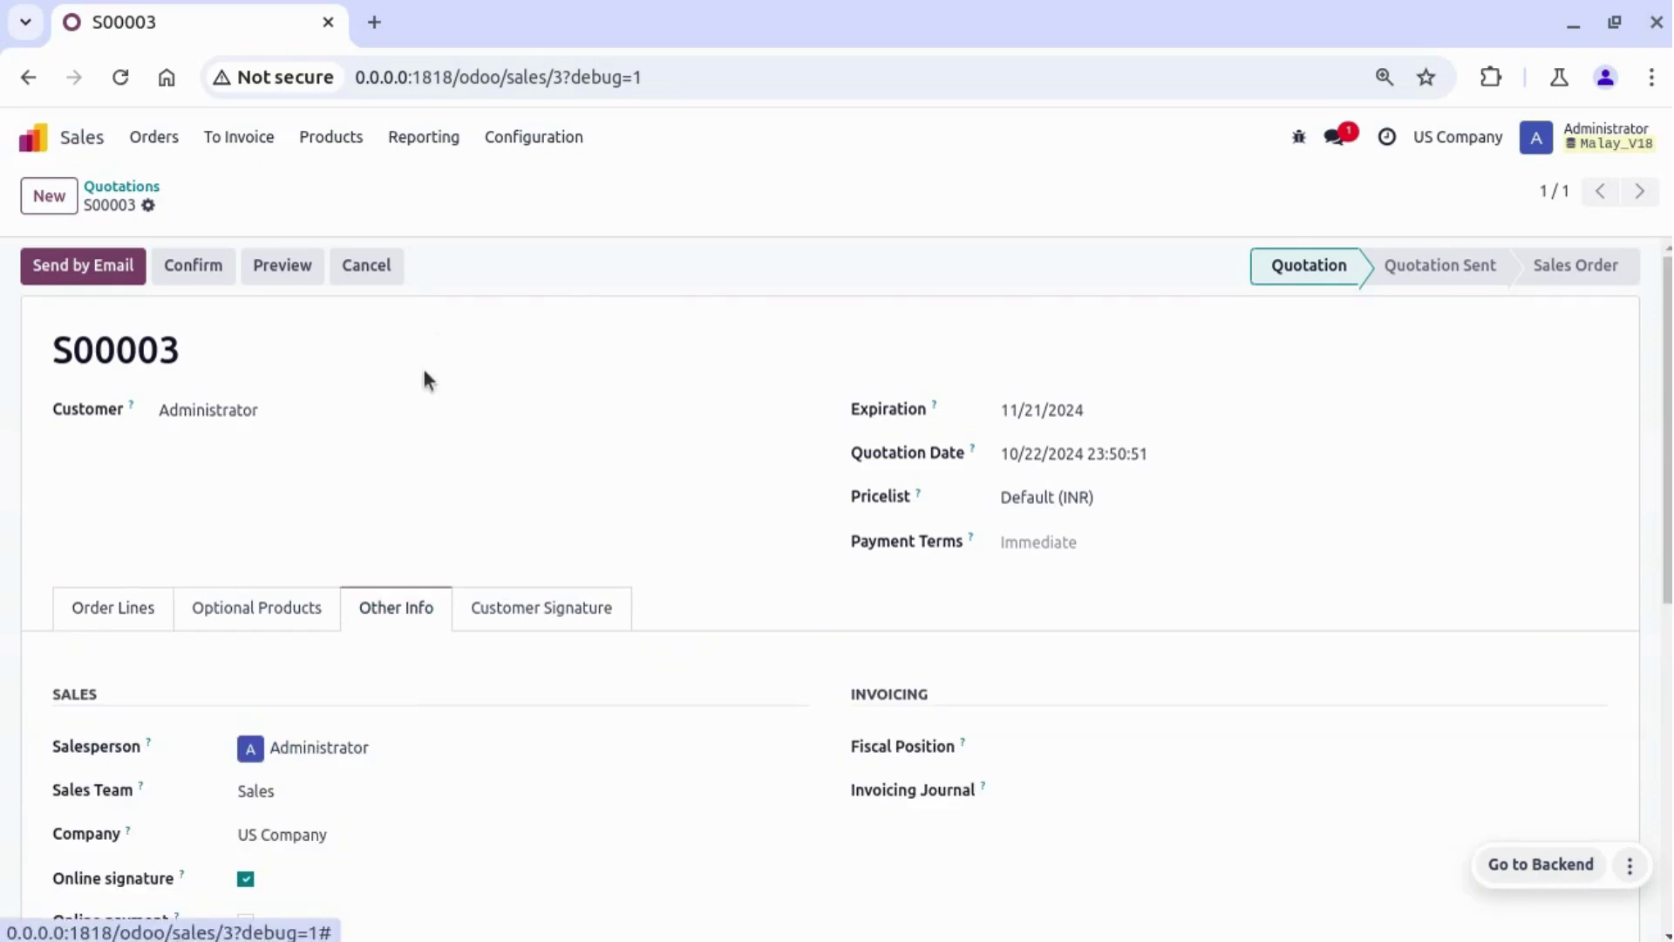
{"action": "key", "text": "alt+d"}
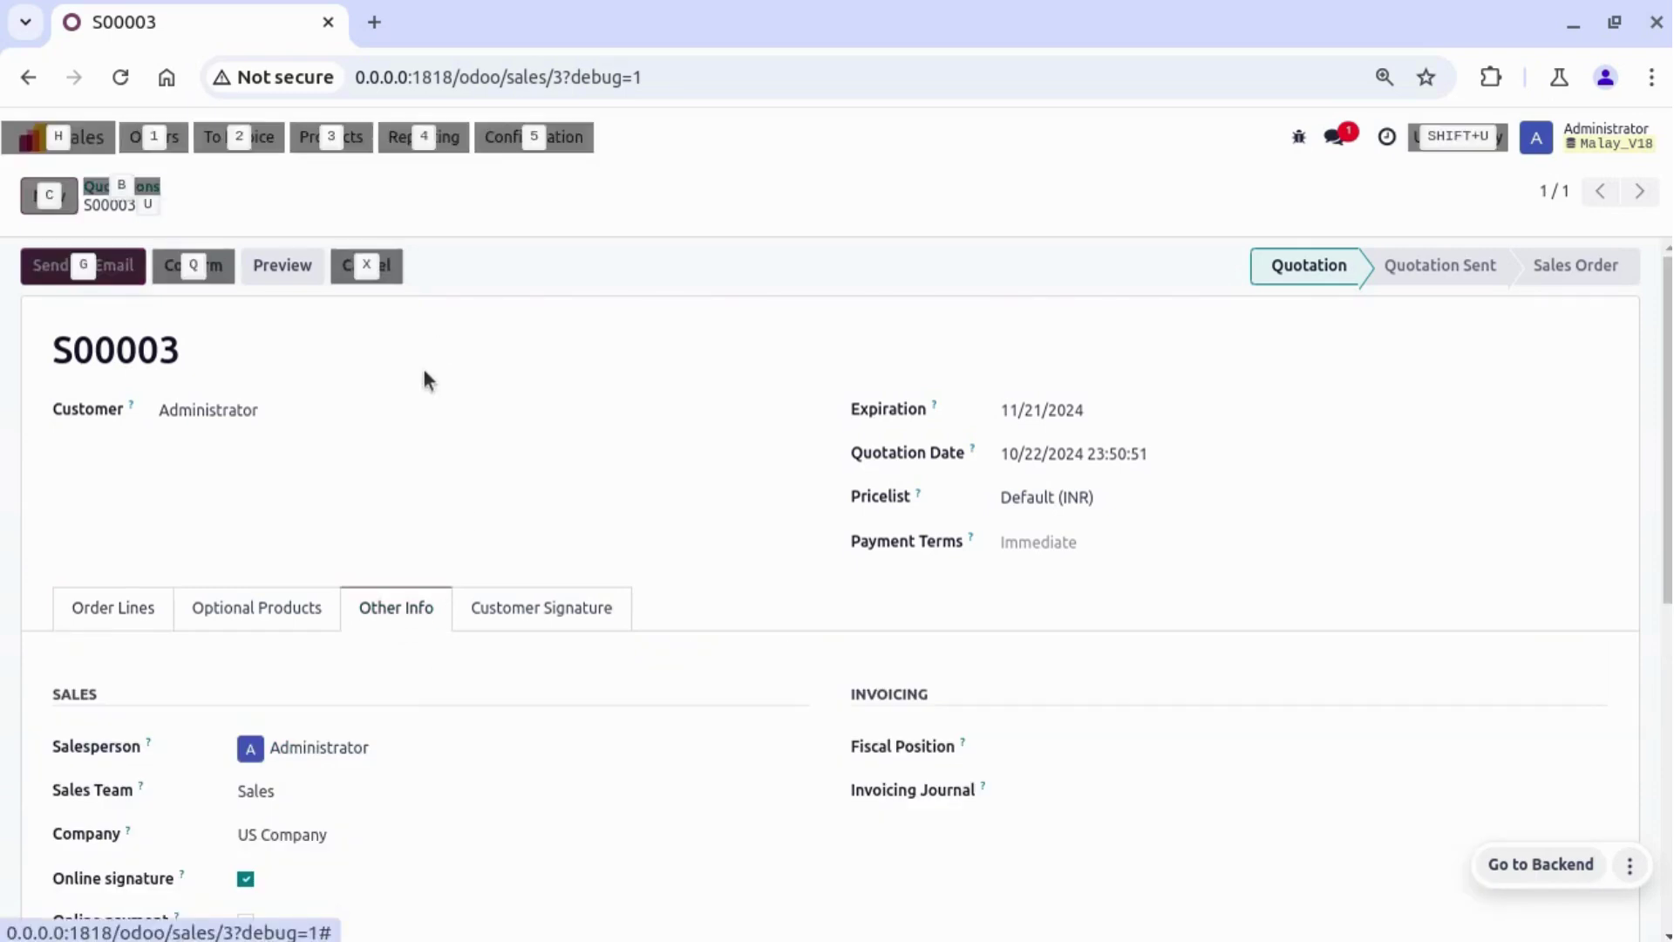
{"action": "key", "text": "alt+Return"}
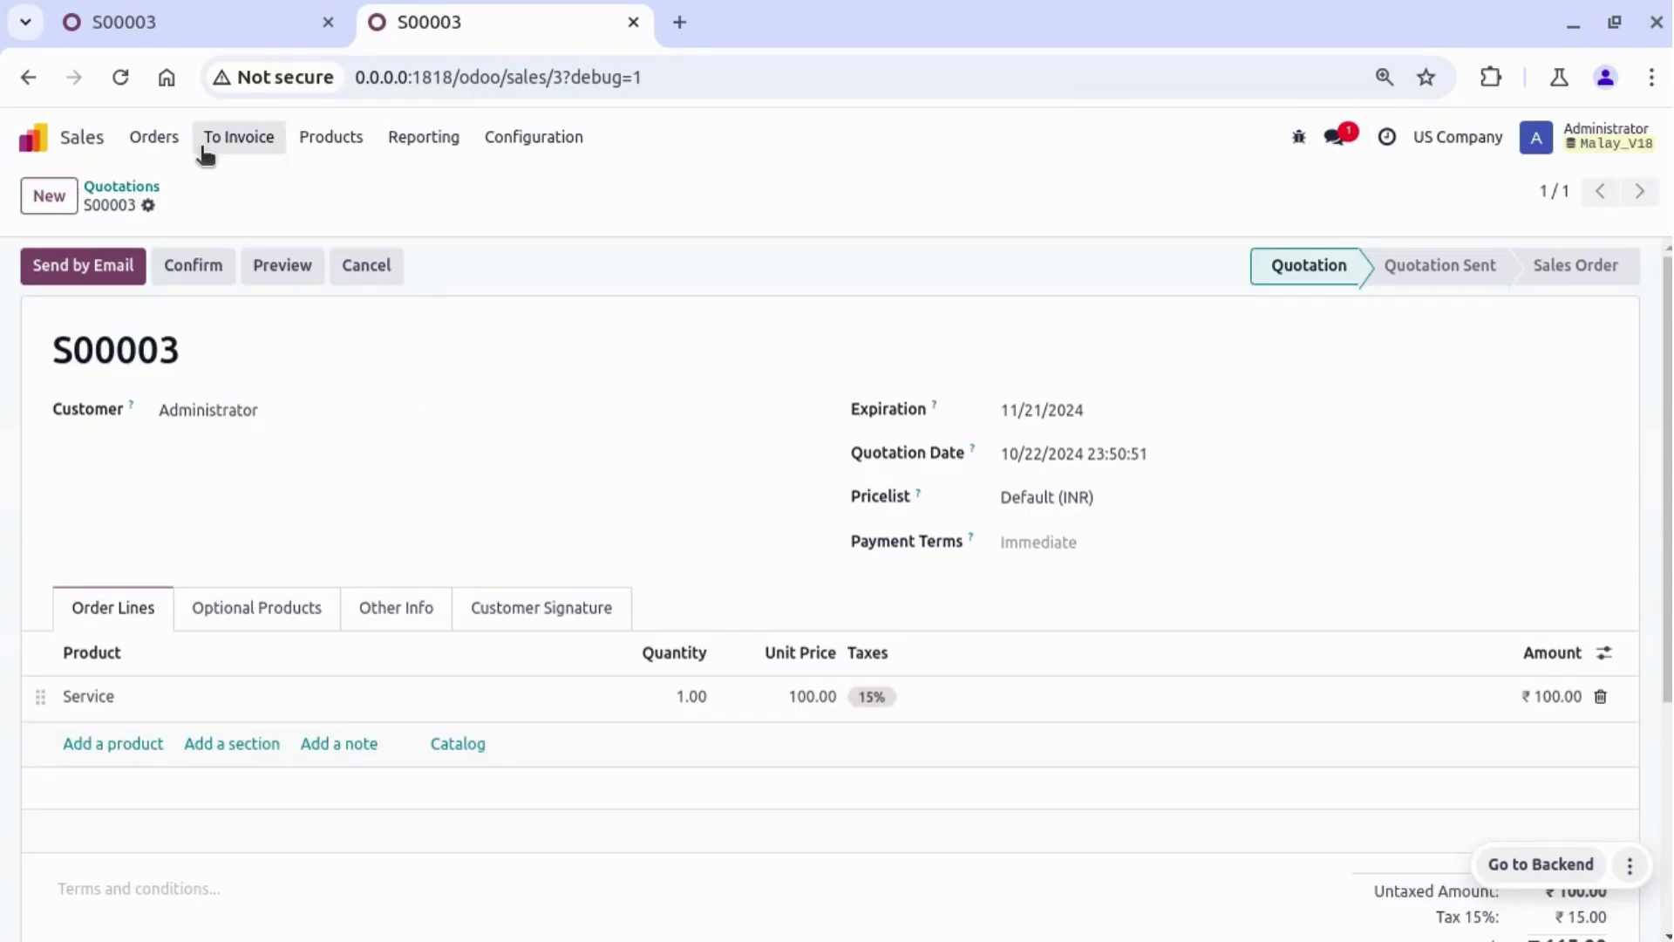
Back on the Quotations list, make IN Company V18 the active company and clear the My Quotations filter
{"action": "left_click", "coordinate": [144, 186]}
{"action": "left_click", "coordinate": [1406, 141]}
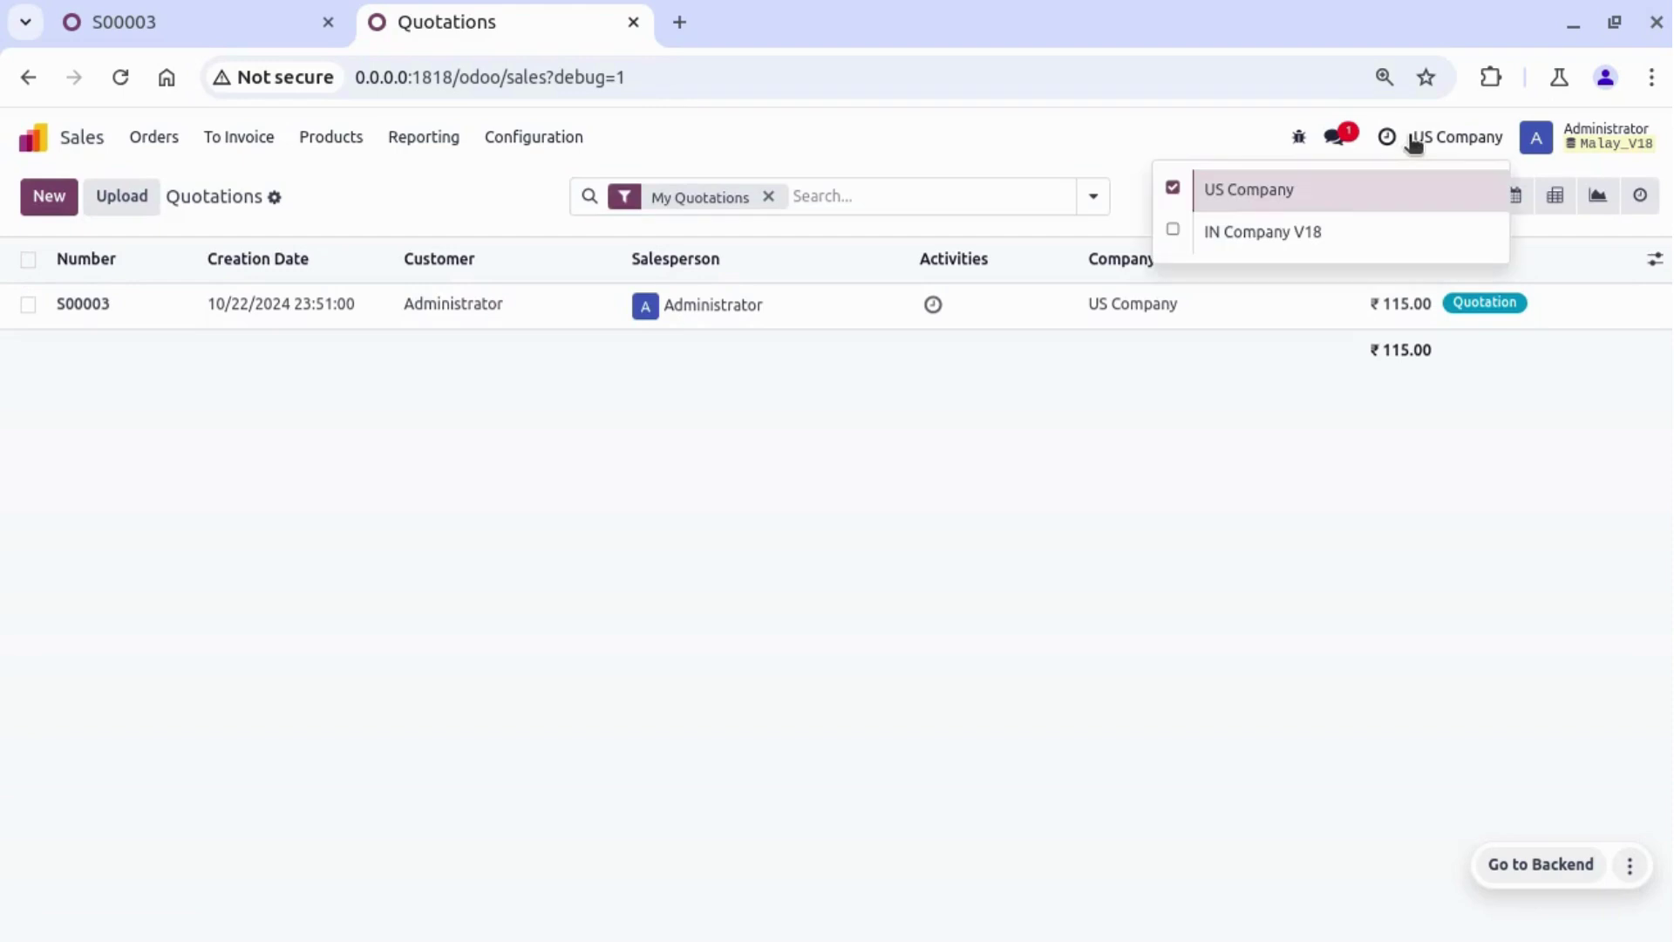
{"action": "left_click", "coordinate": [1249, 233]}
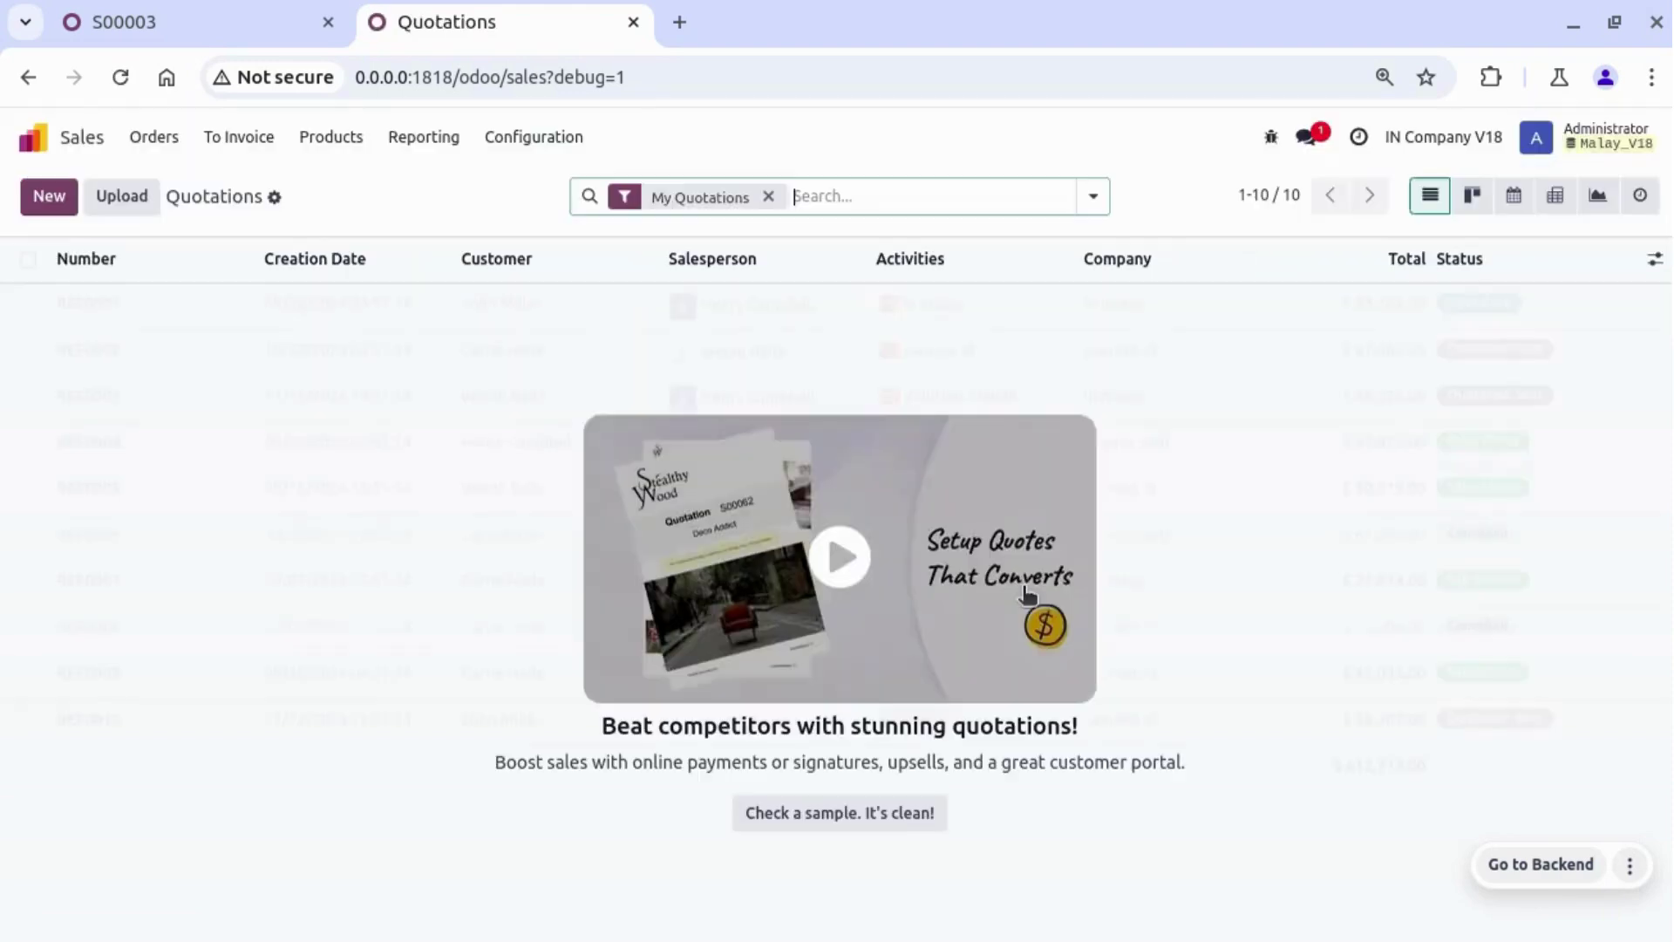
{"action": "key", "text": "BackSpace"}
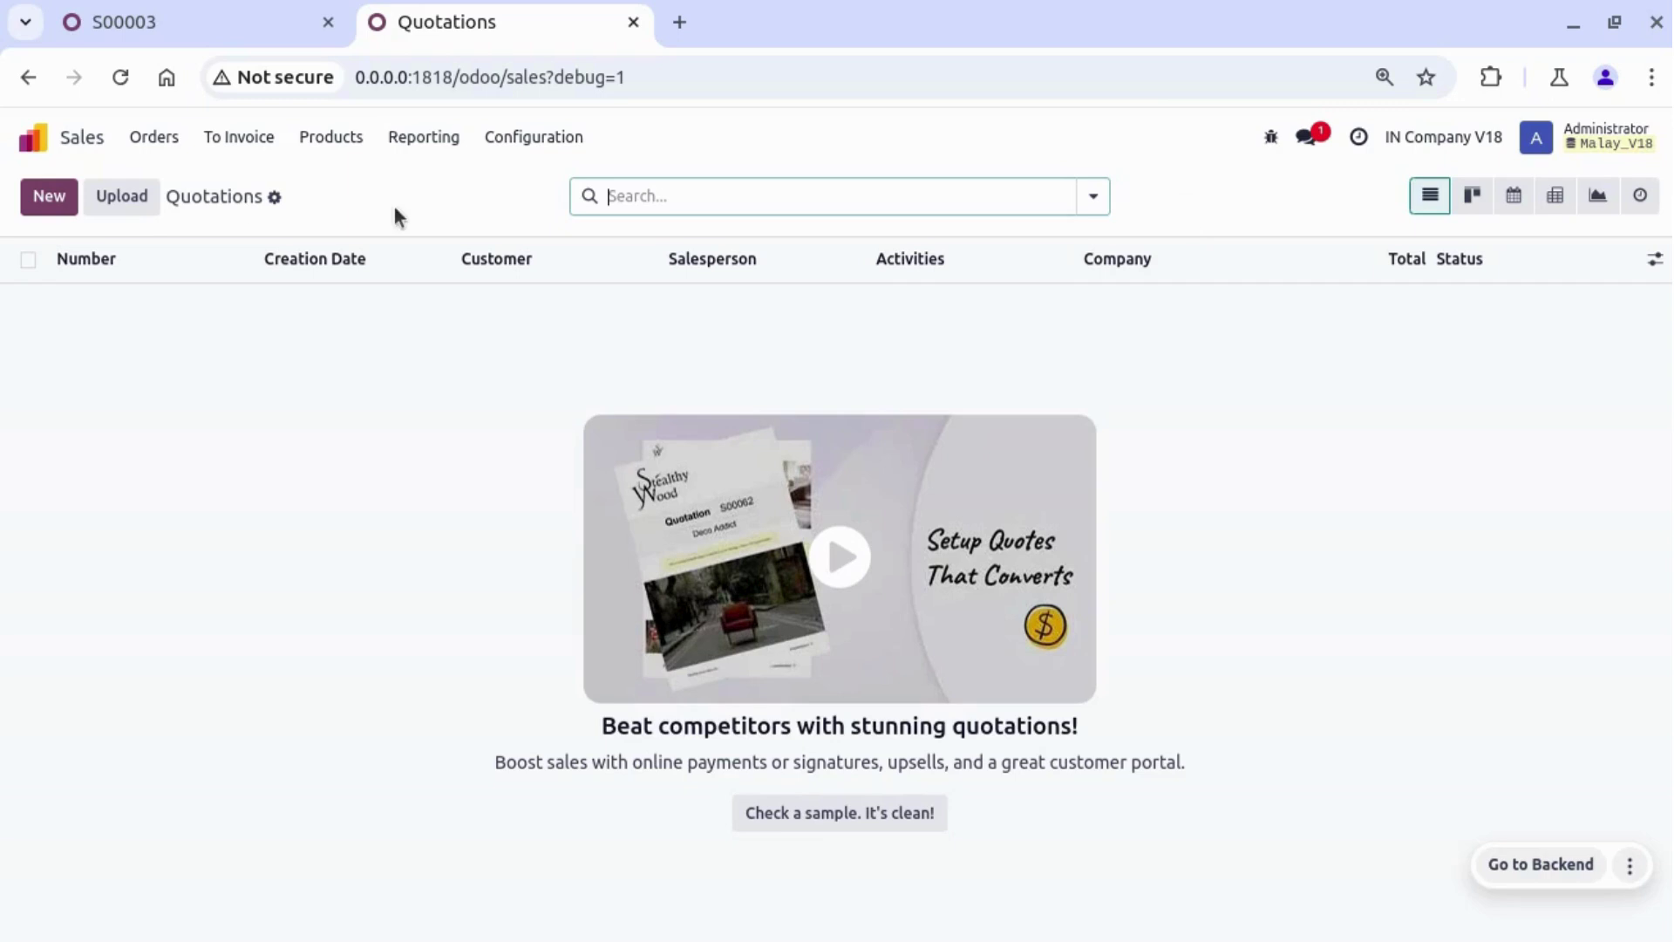
{"action": "left_click", "coordinate": [1398, 141]}
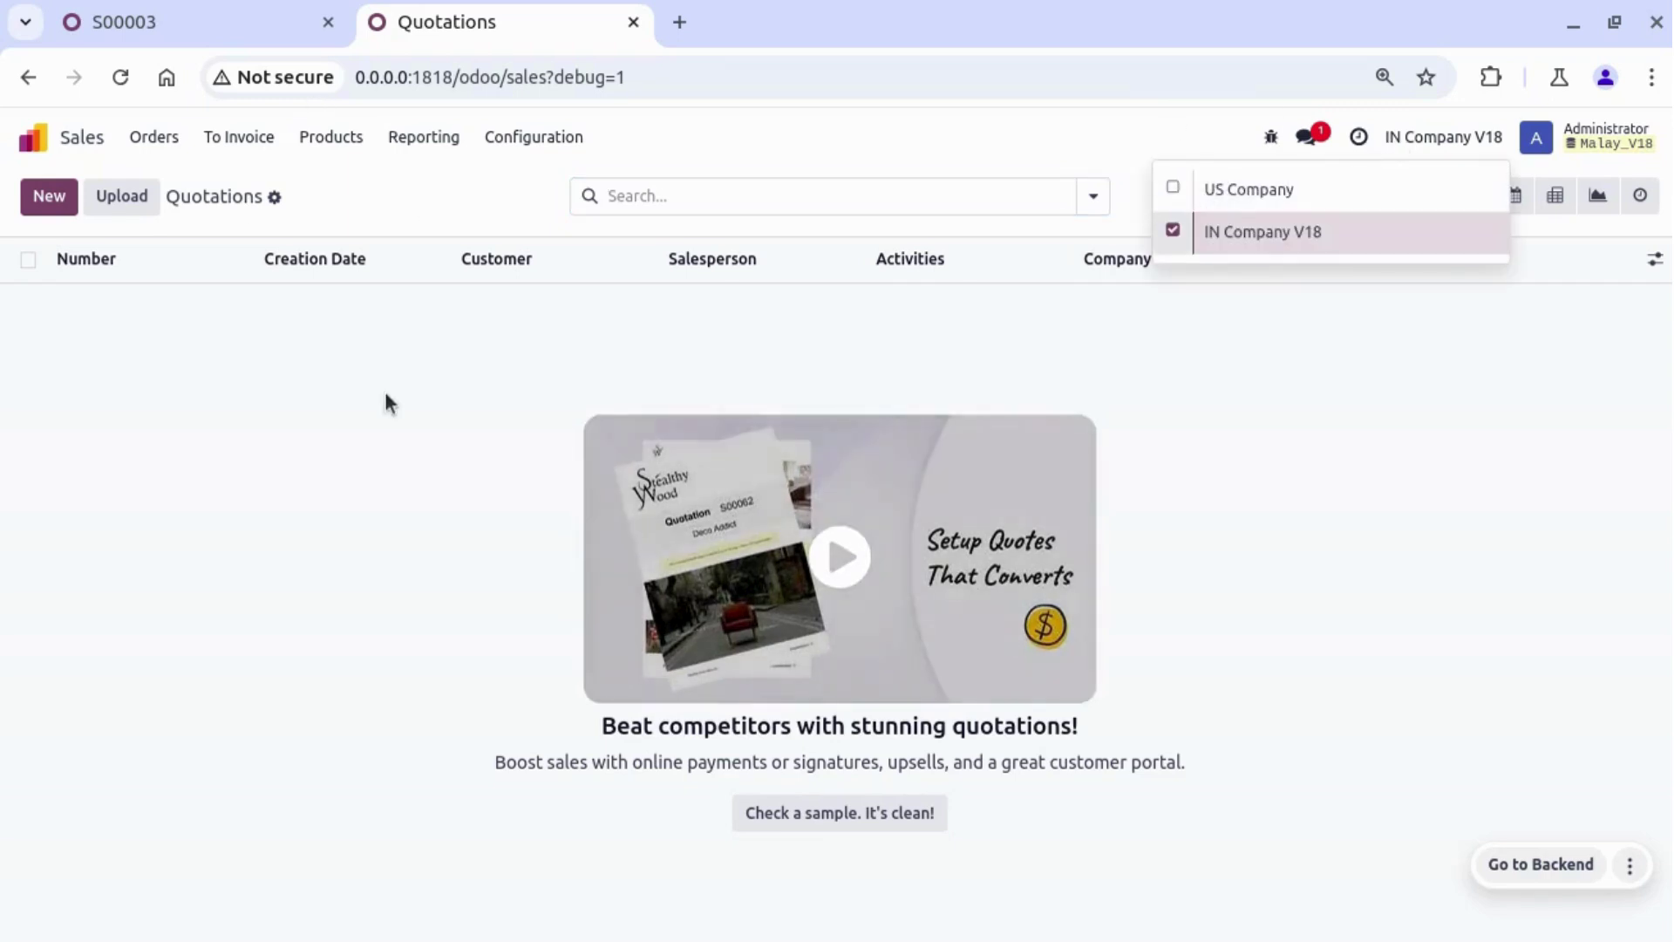
{"action": "left_click", "coordinate": [385, 391]}
Copy the S00003 address from the other tab and load it in this tab
{"action": "left_click", "coordinate": [249, 23]}
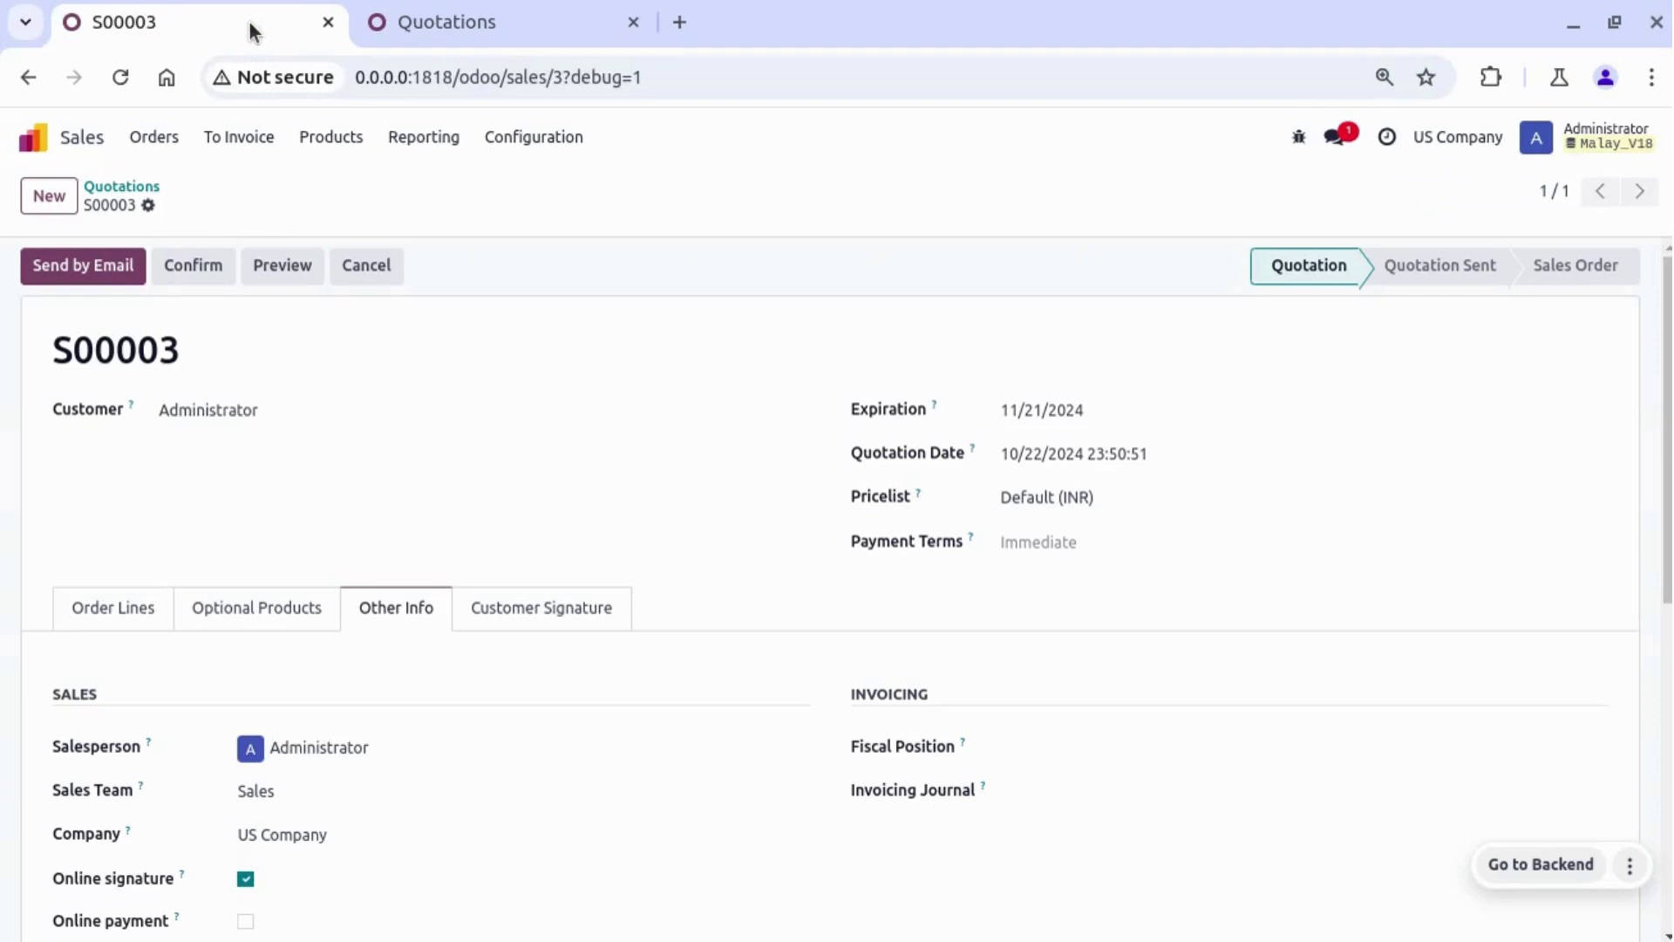
{"action": "left_click", "coordinate": [391, 92]}
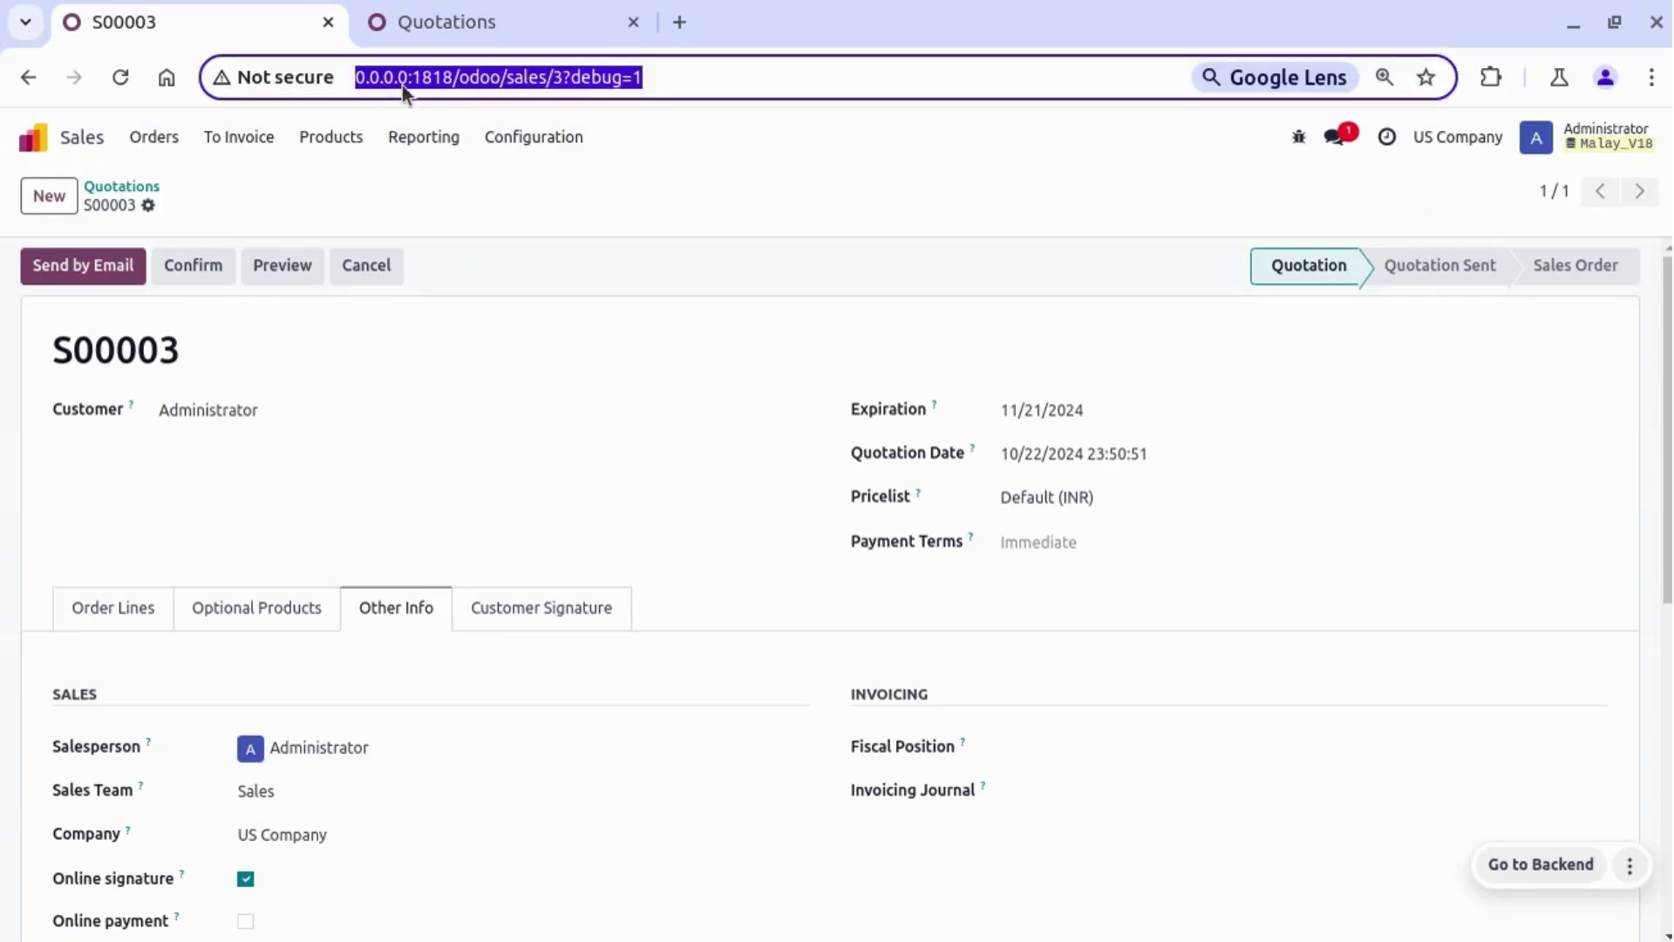
{"action": "triple_click", "coordinate": [662, 65]}
{"action": "key", "text": "ctrl+c"}
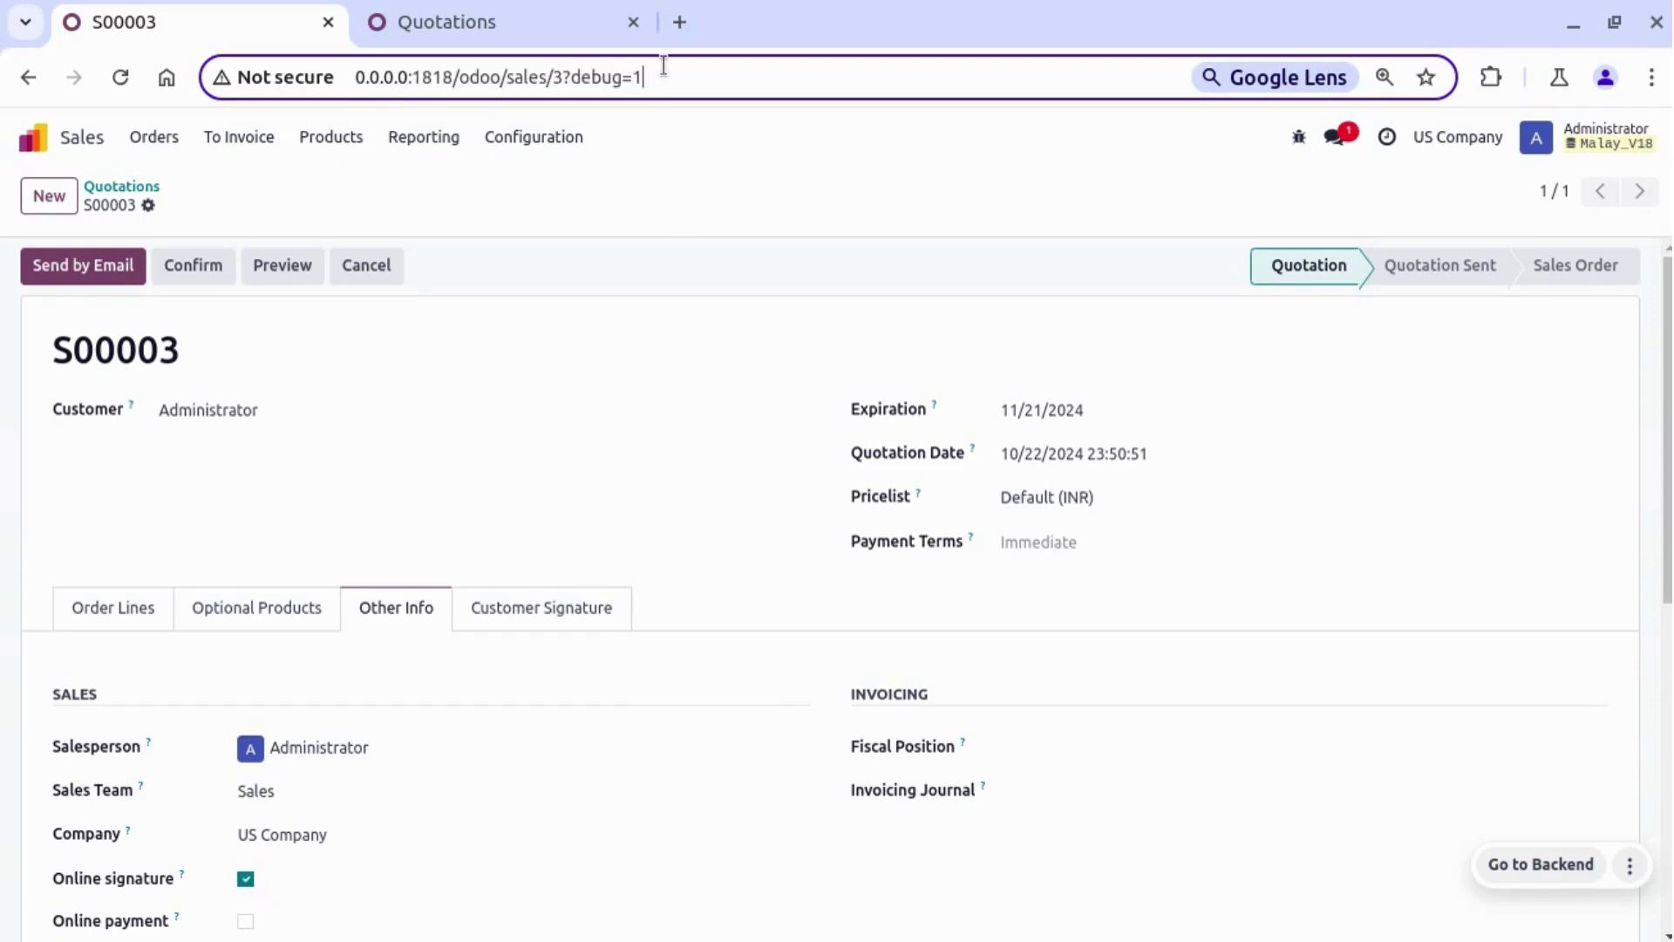
{"action": "left_click", "coordinate": [510, 25]}
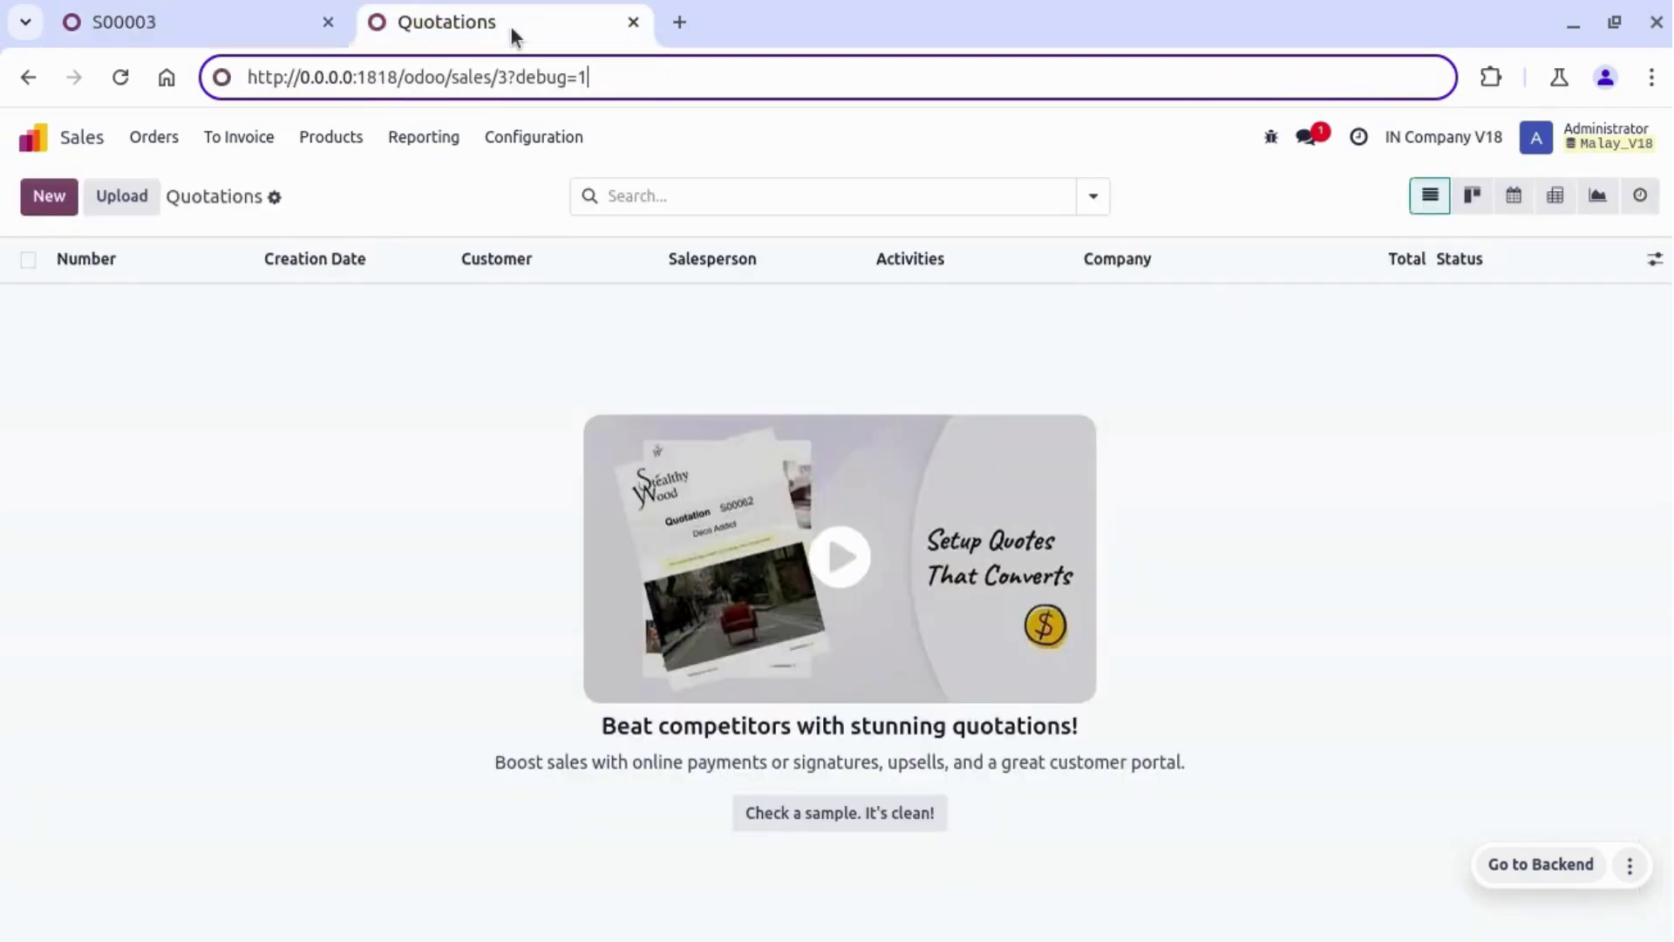
{"action": "left_click", "coordinate": [689, 59]}
{"action": "key", "text": "ctrl+v"}
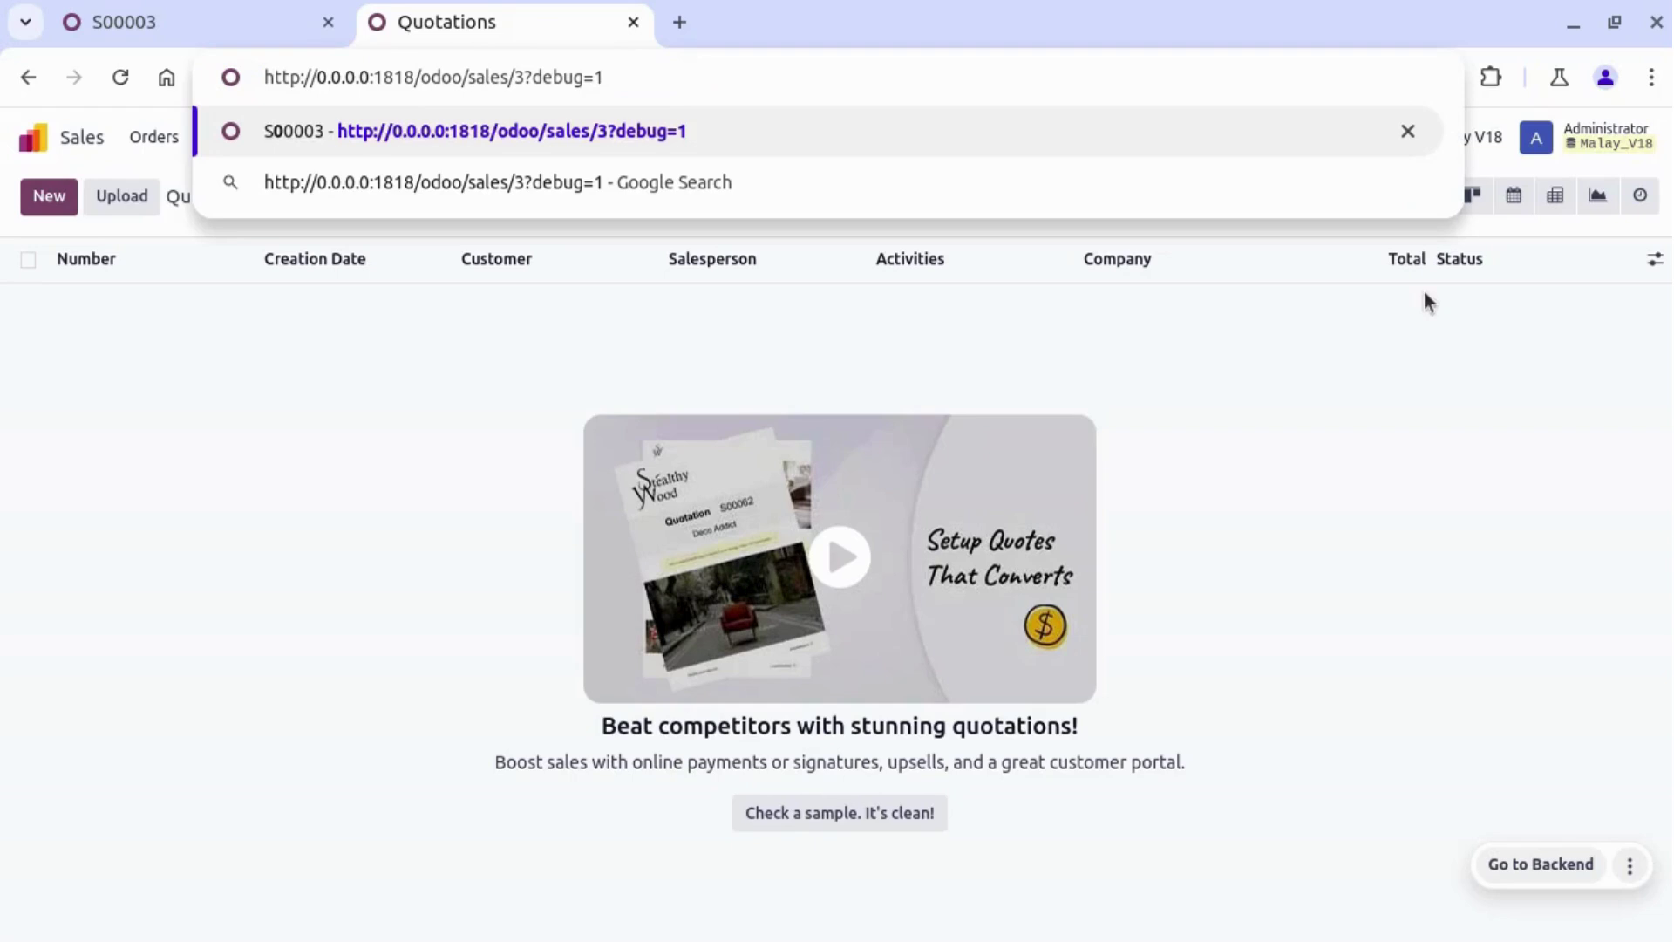
{"action": "key", "text": "Return"}
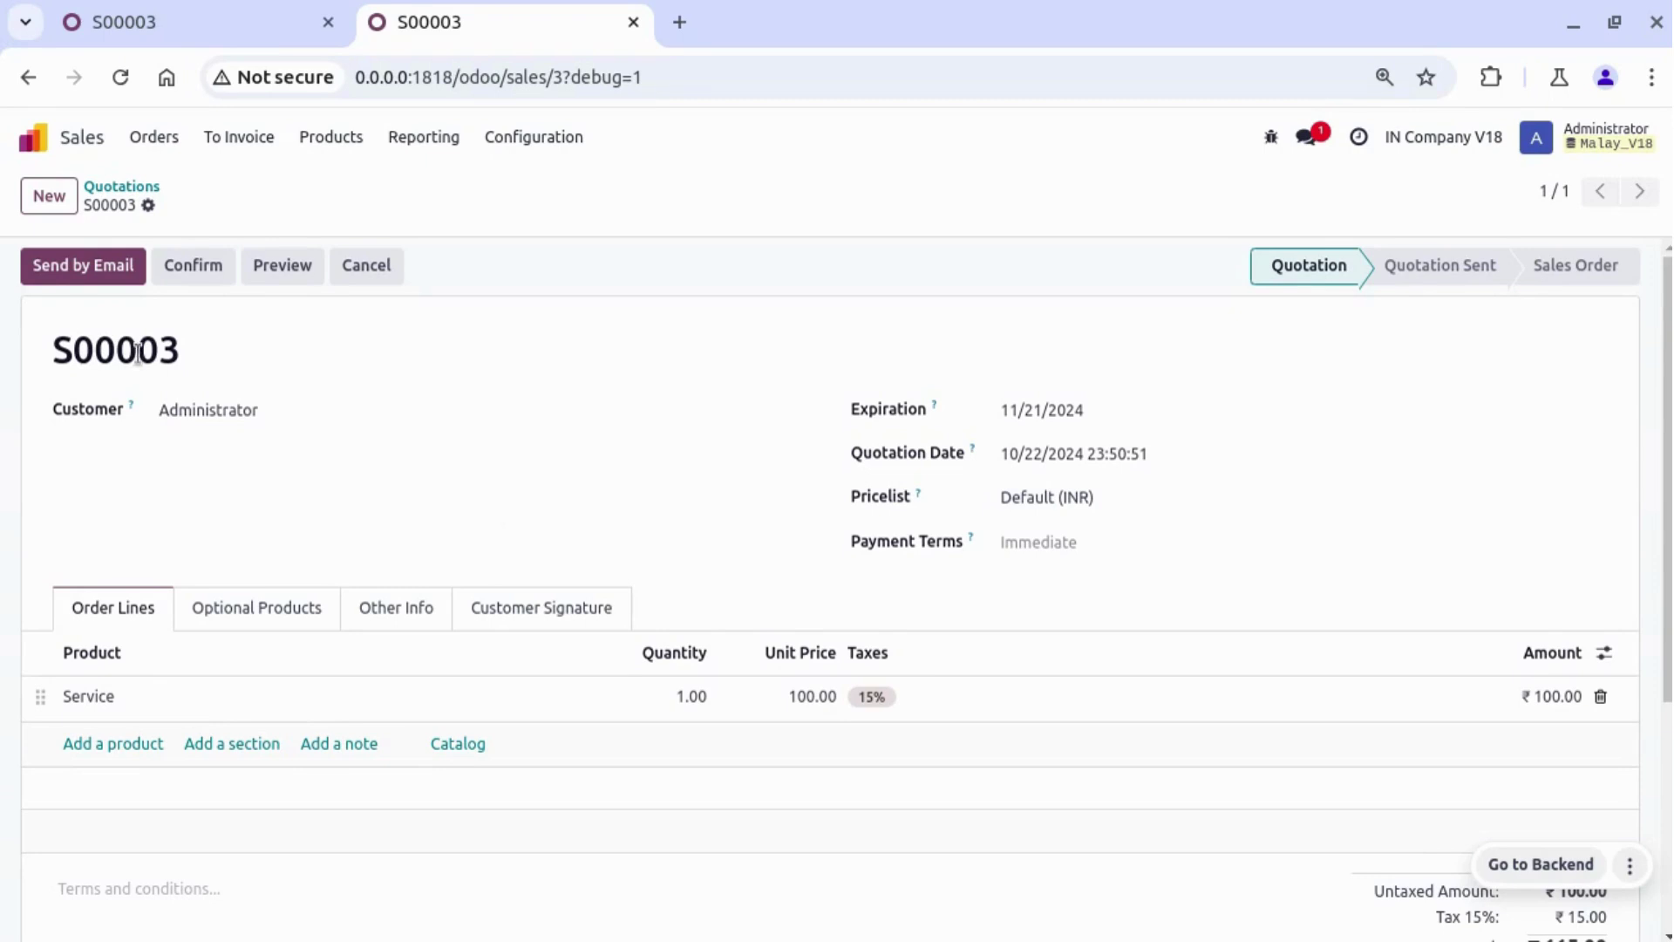
Confirm S00003's Other Info lists US Company, then open the company switcher with Alt+Shift+U
{"action": "double_click", "coordinate": [102, 348]}
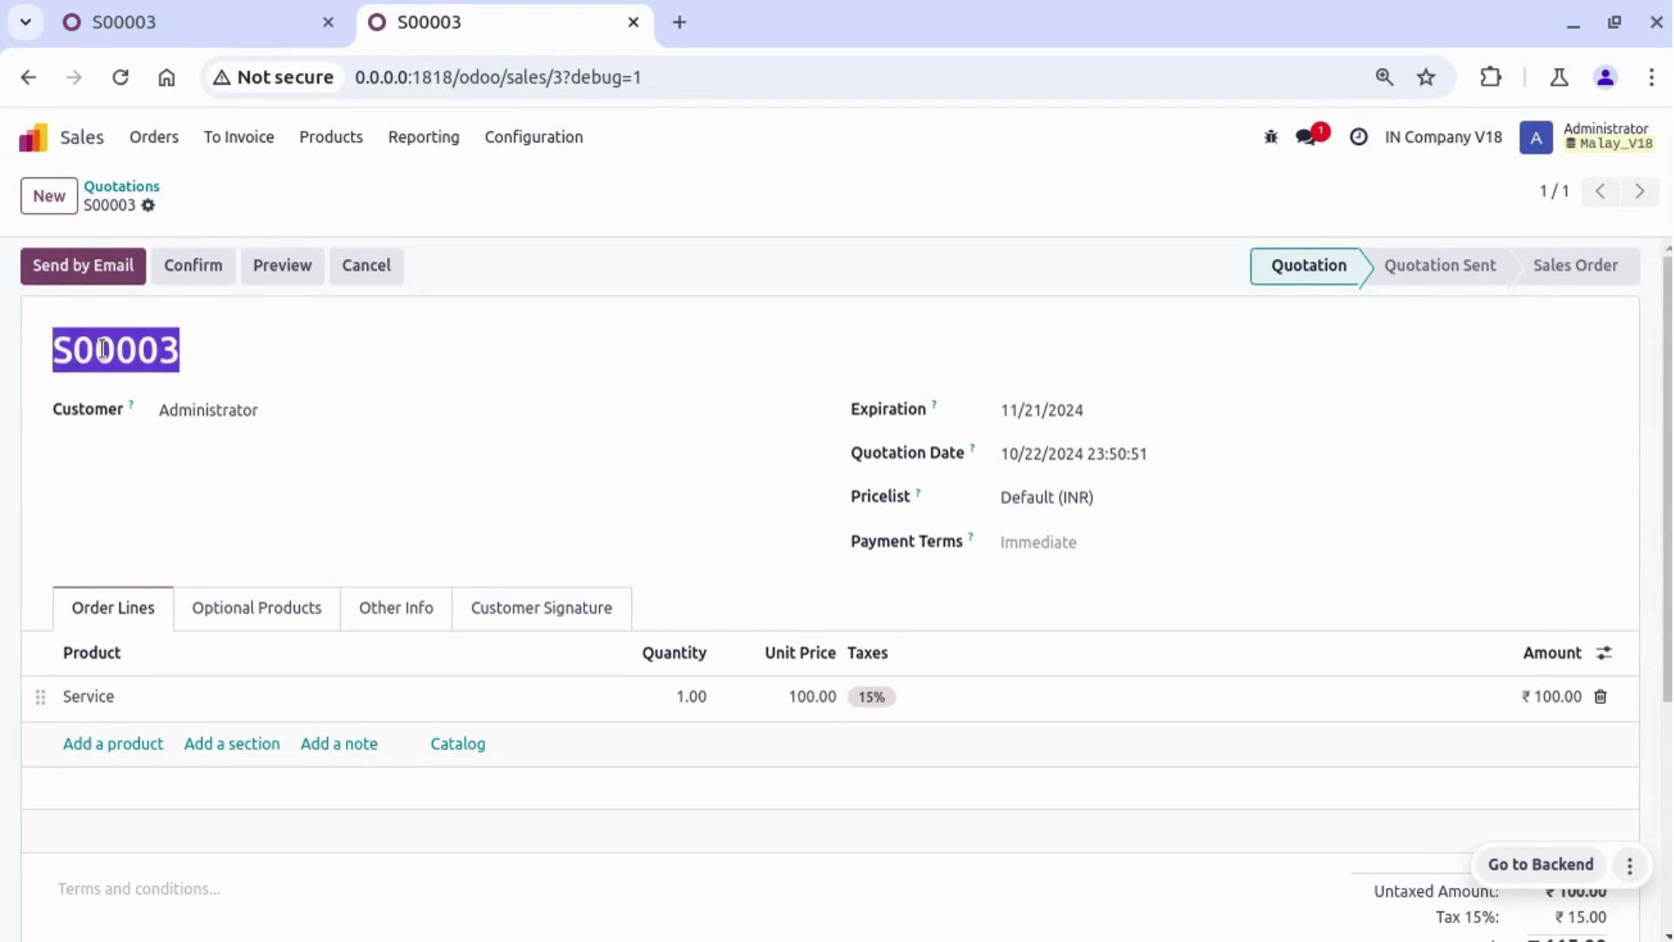
{"action": "left_click", "coordinate": [433, 627]}
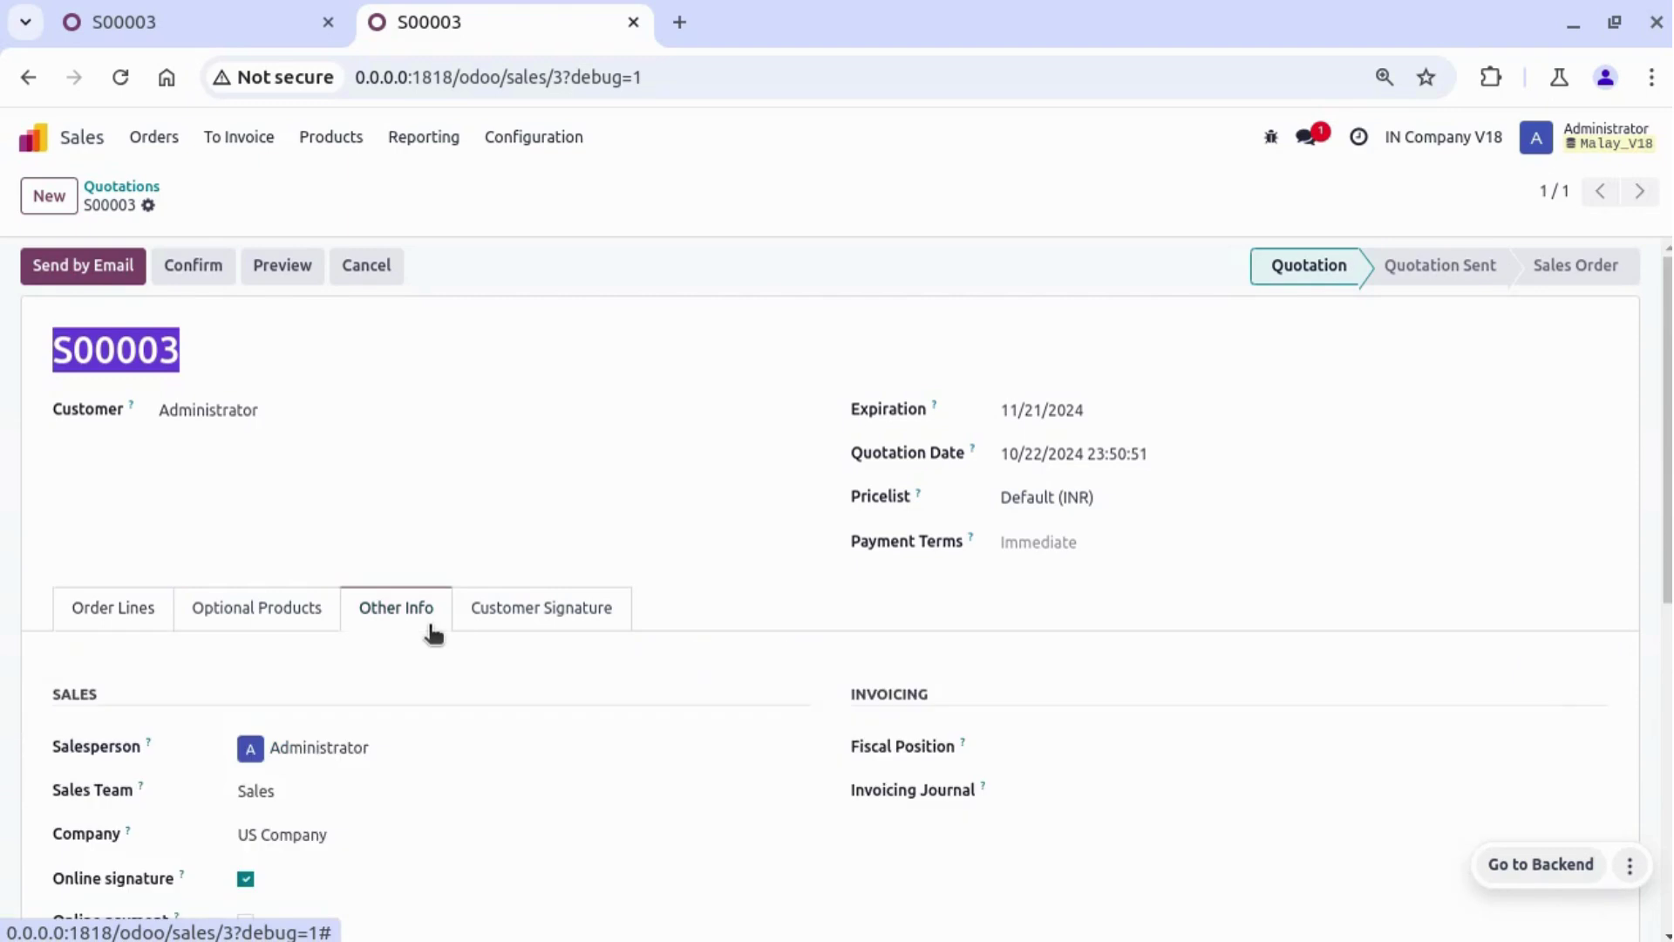
{"action": "scroll", "coordinate": [432, 632], "scroll_direction": "down", "scroll_amount": 2}
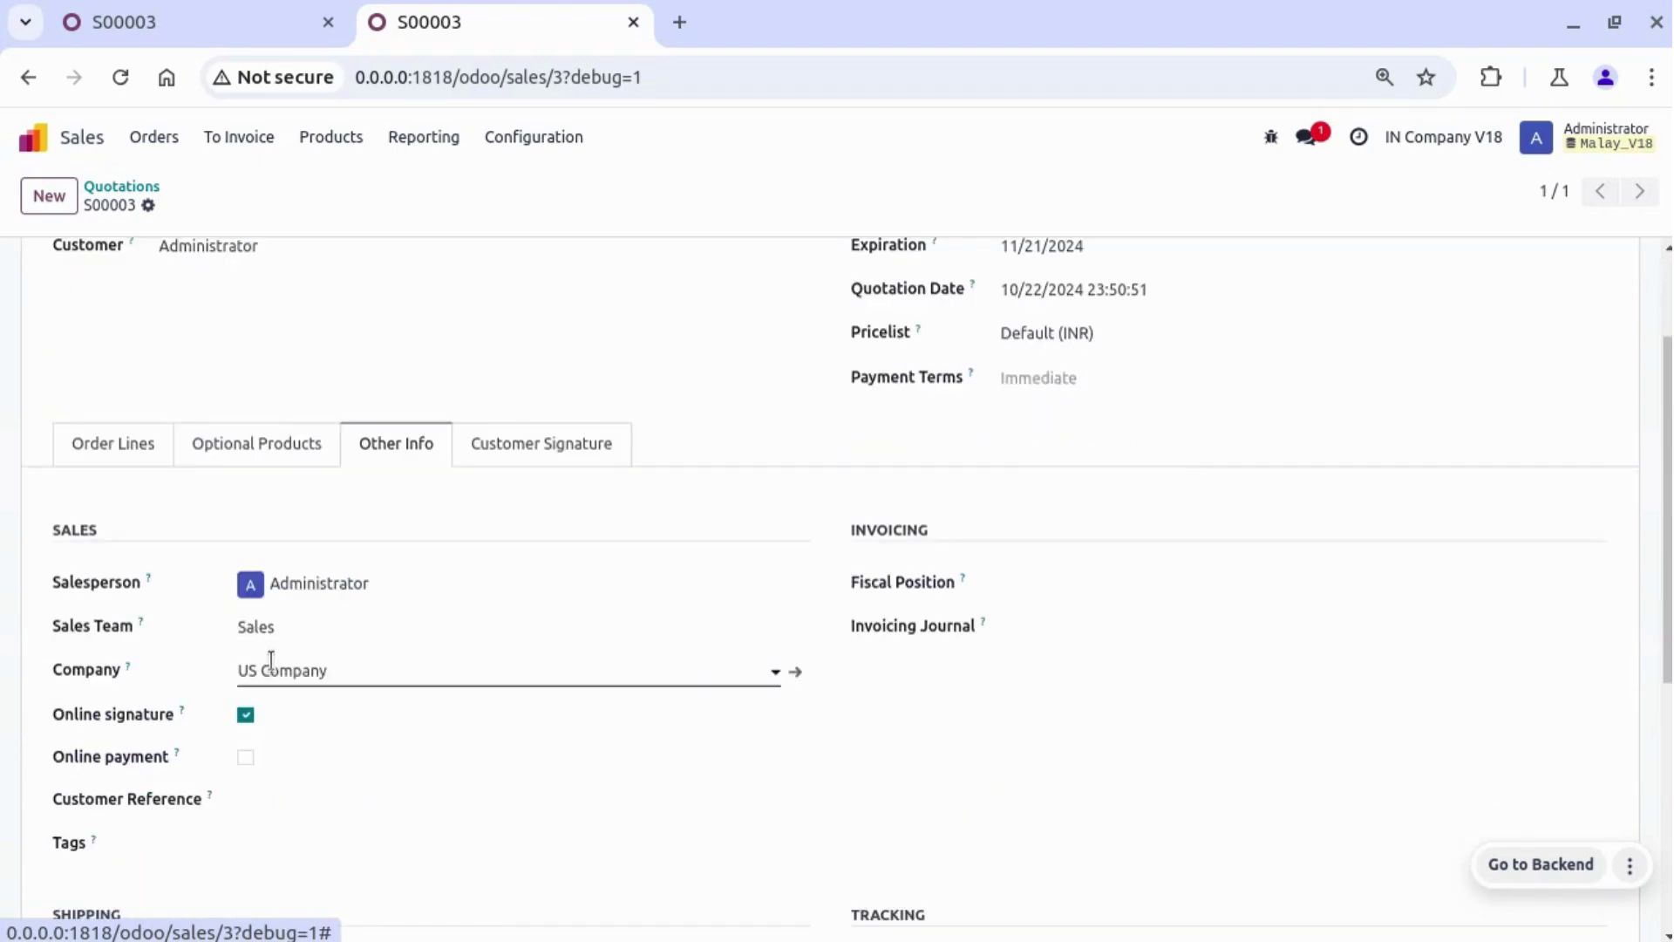
{"action": "scroll", "coordinate": [1164, 449], "scroll_direction": "up", "scroll_amount": 2}
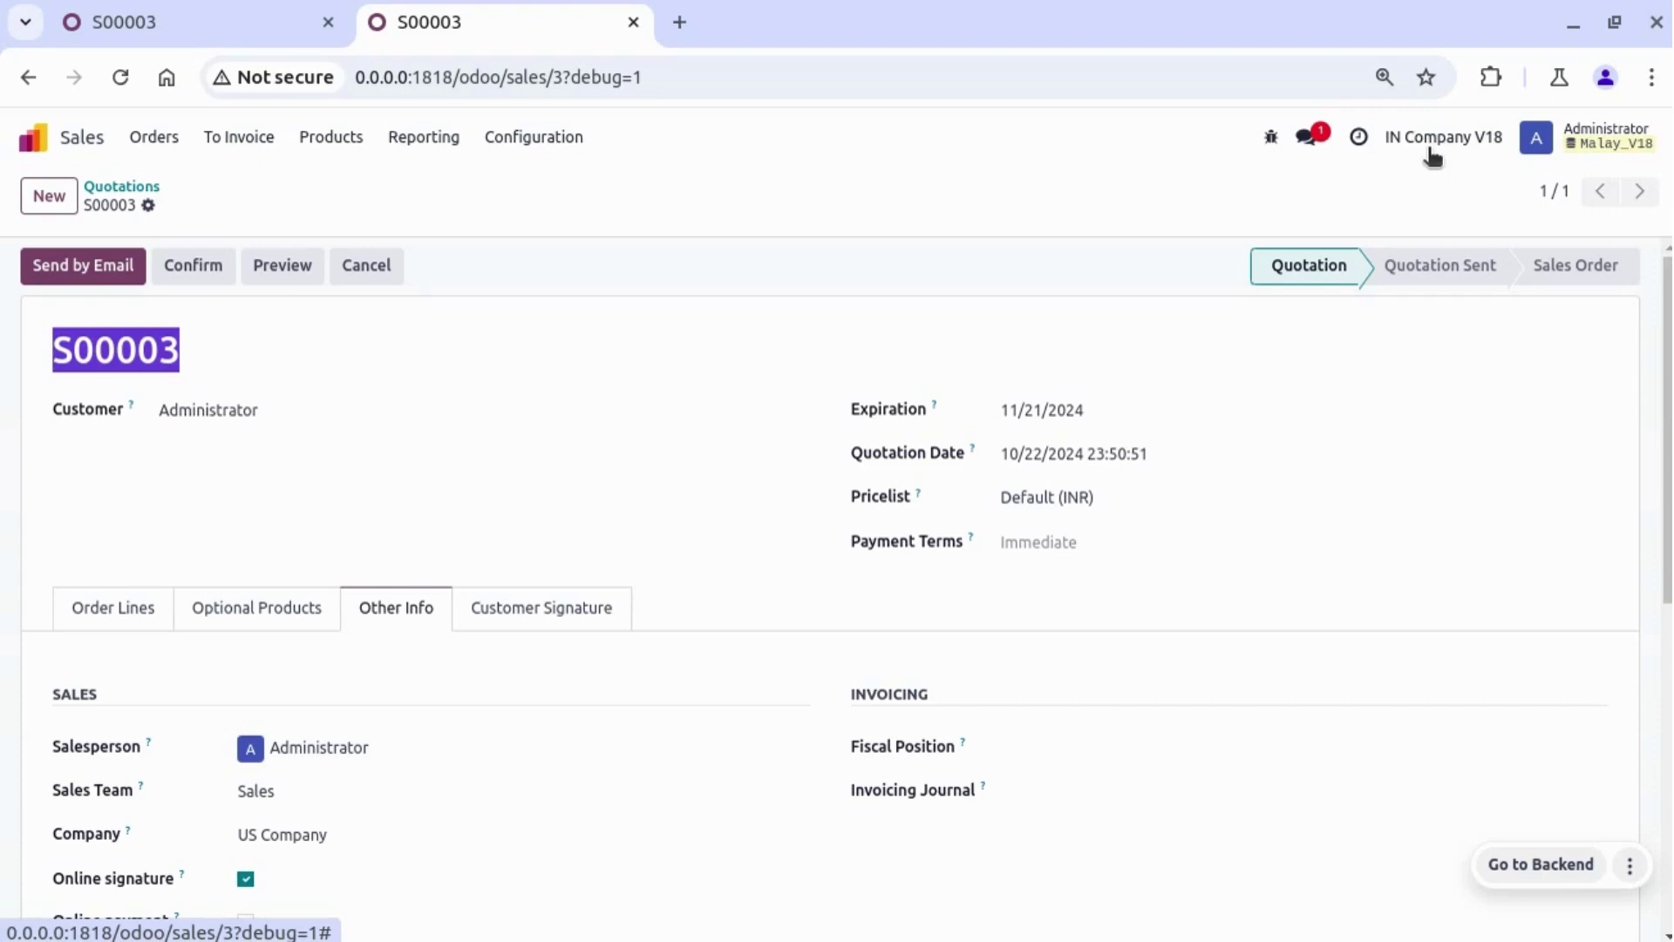
{"action": "key", "text": "alt"}
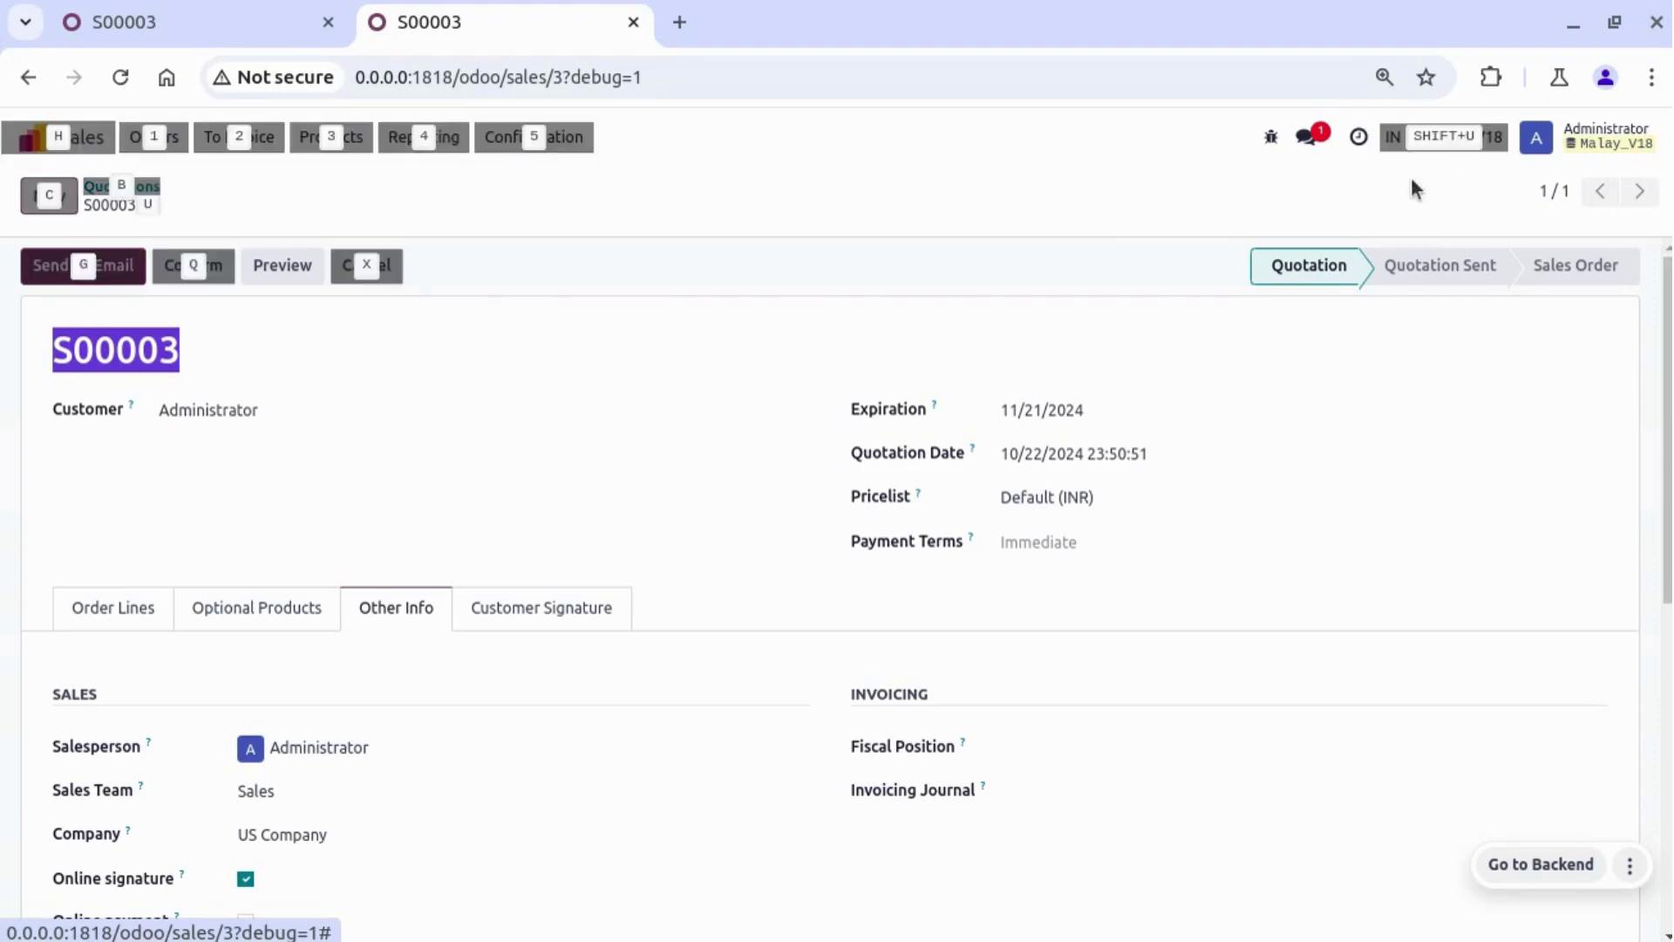
{"action": "key", "text": "alt+shift+u"}
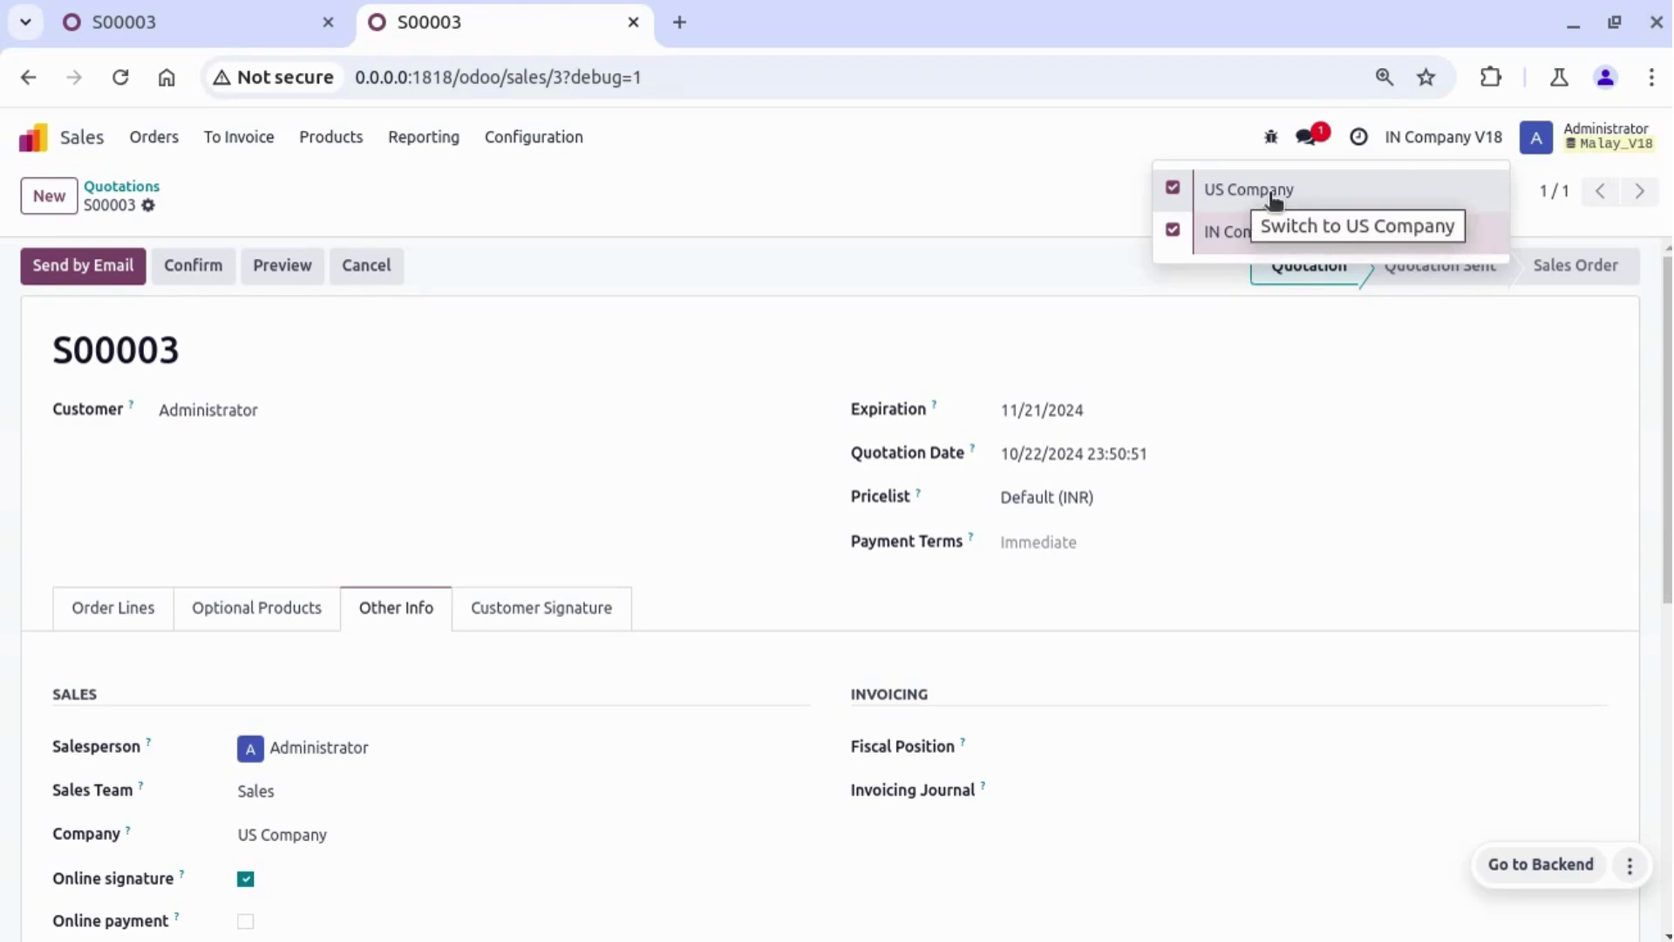
Untick US Company and confirm so only IN Company V18 is enabled
{"action": "left_click", "coordinate": [1173, 189]}
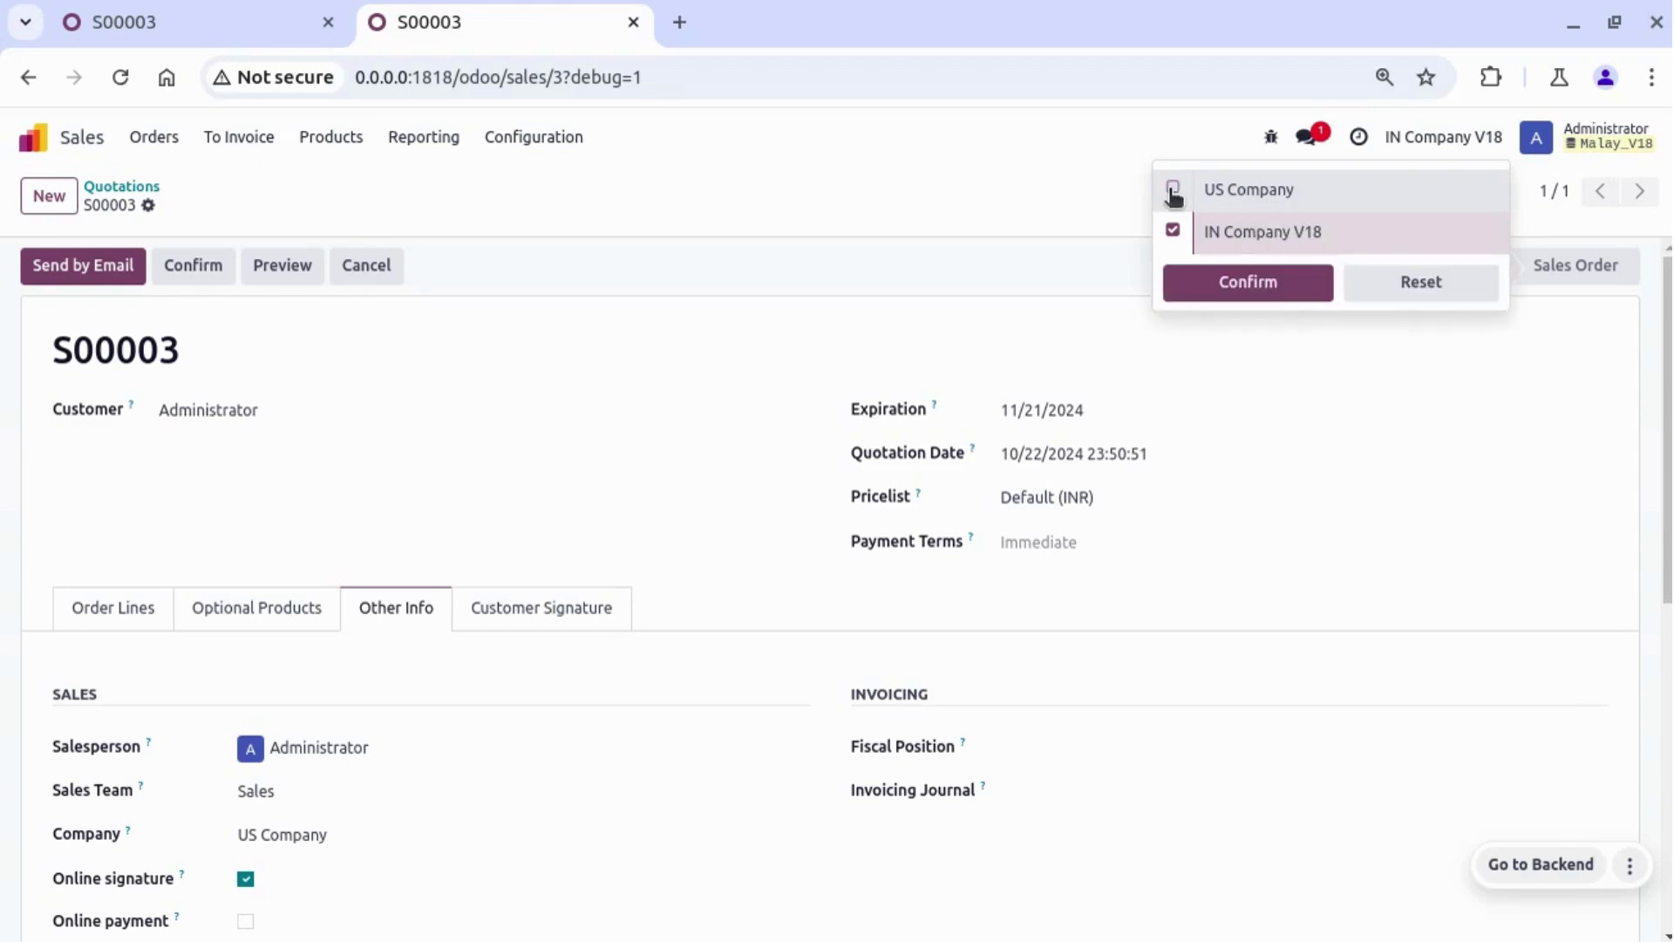
{"action": "left_click", "coordinate": [1260, 293]}
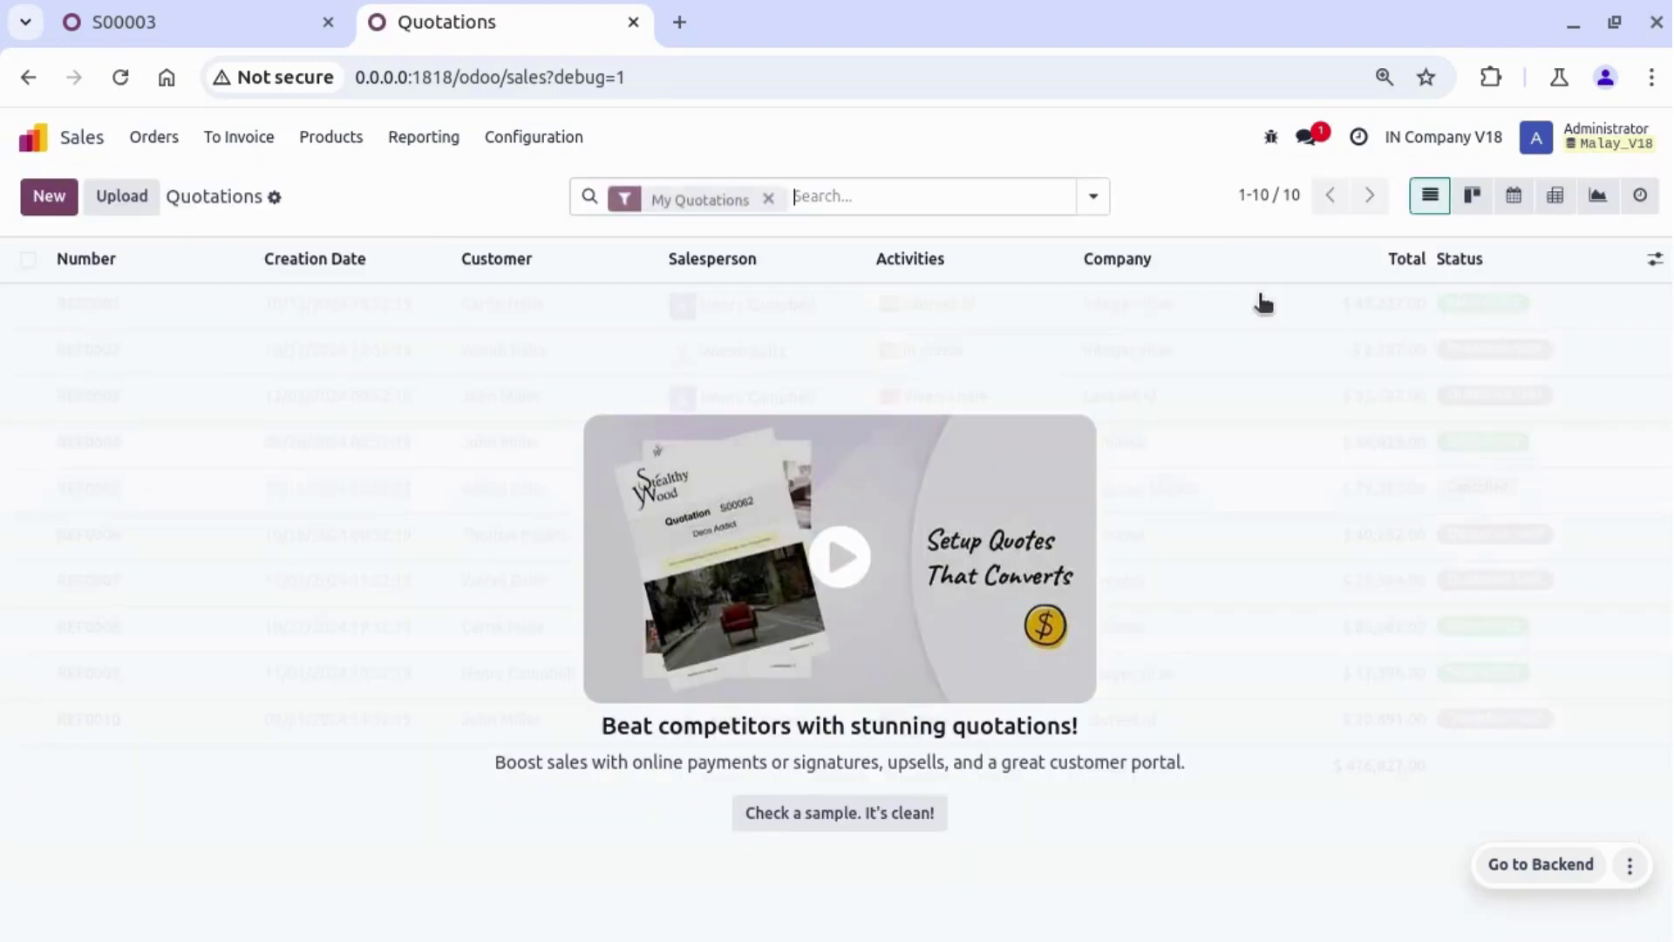
{"action": "key", "text": "BackSpace"}
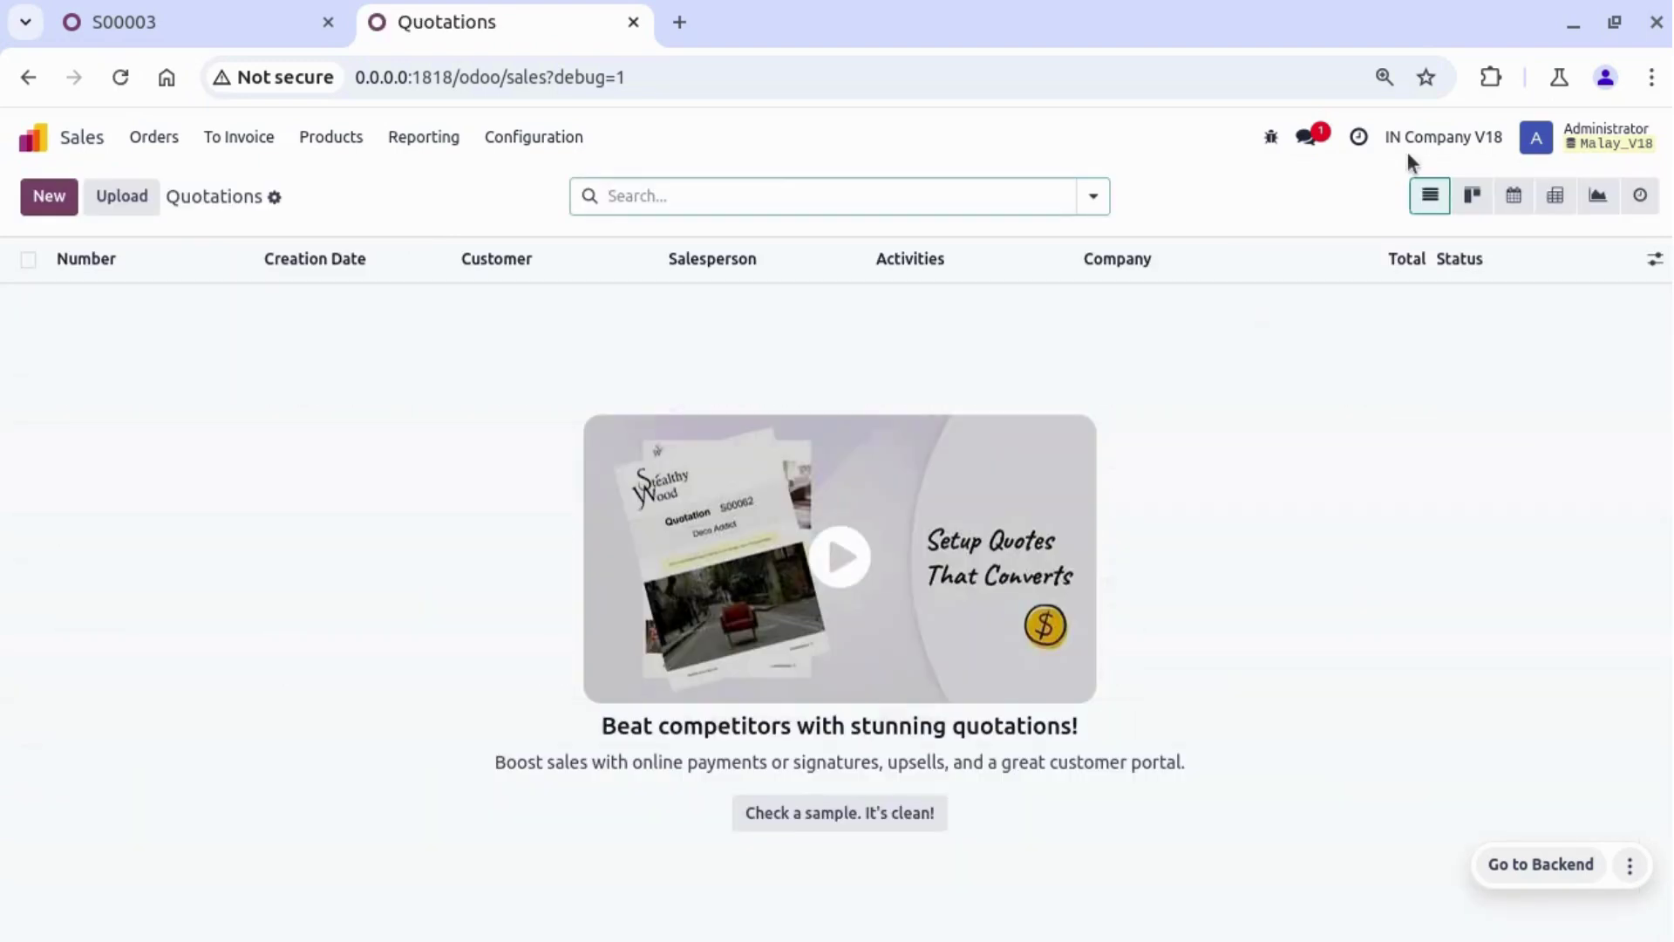
{"action": "left_click", "coordinate": [1429, 139]}
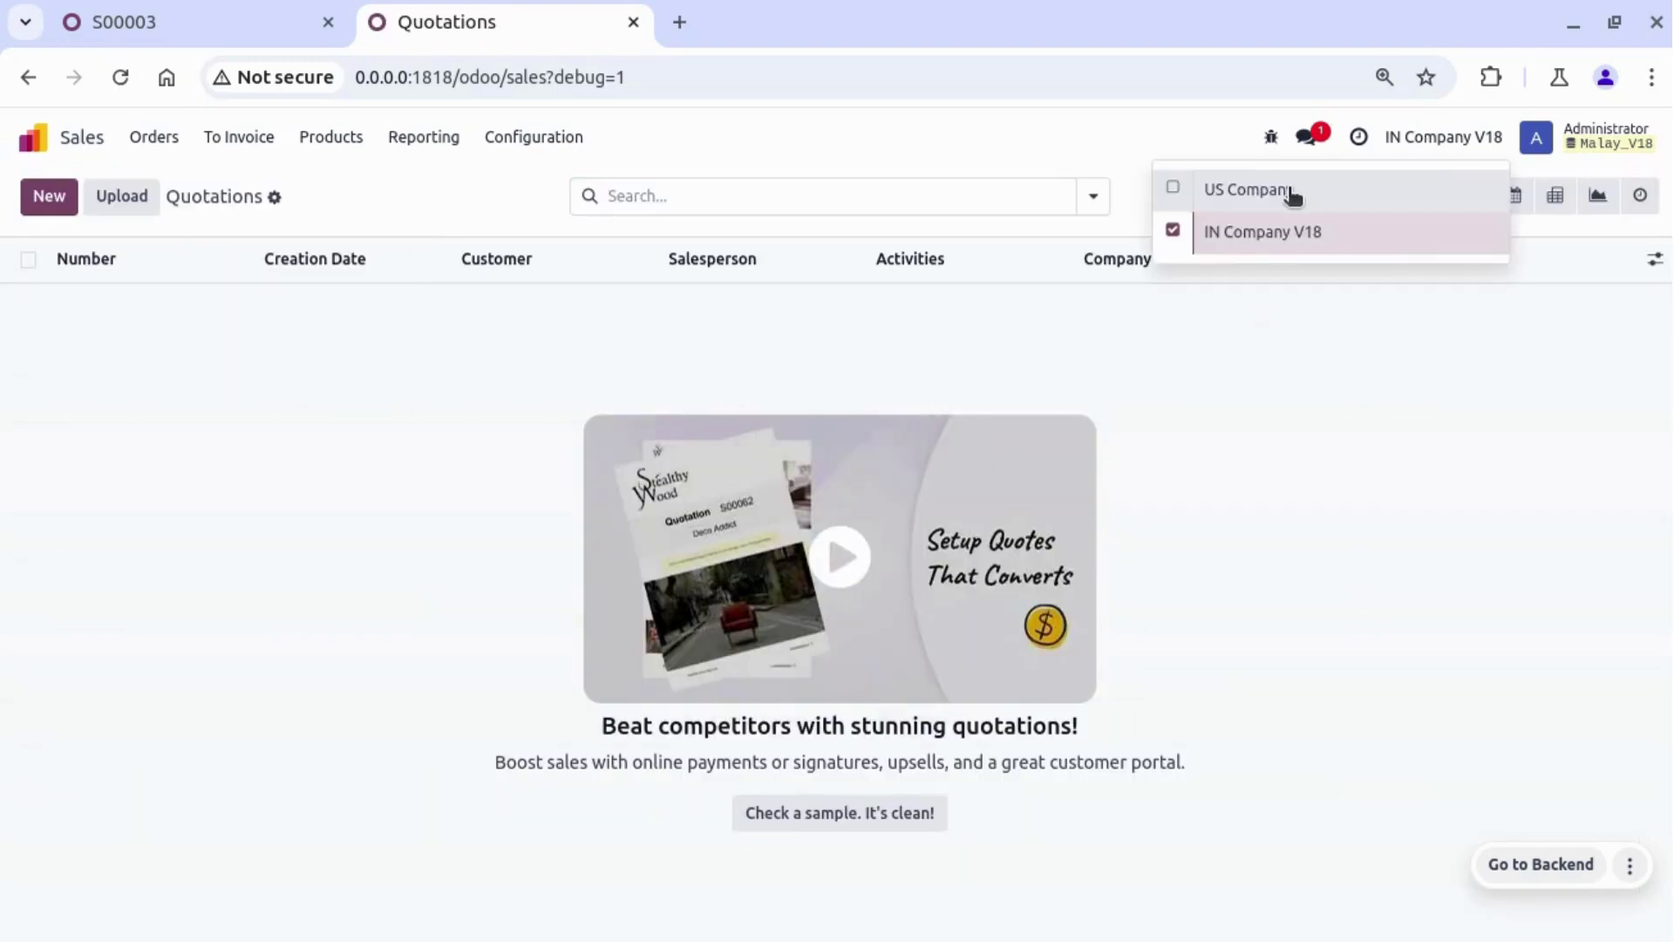
Paste the S00003 record address into the address bar and load it
{"action": "left_click", "coordinate": [822, 68]}
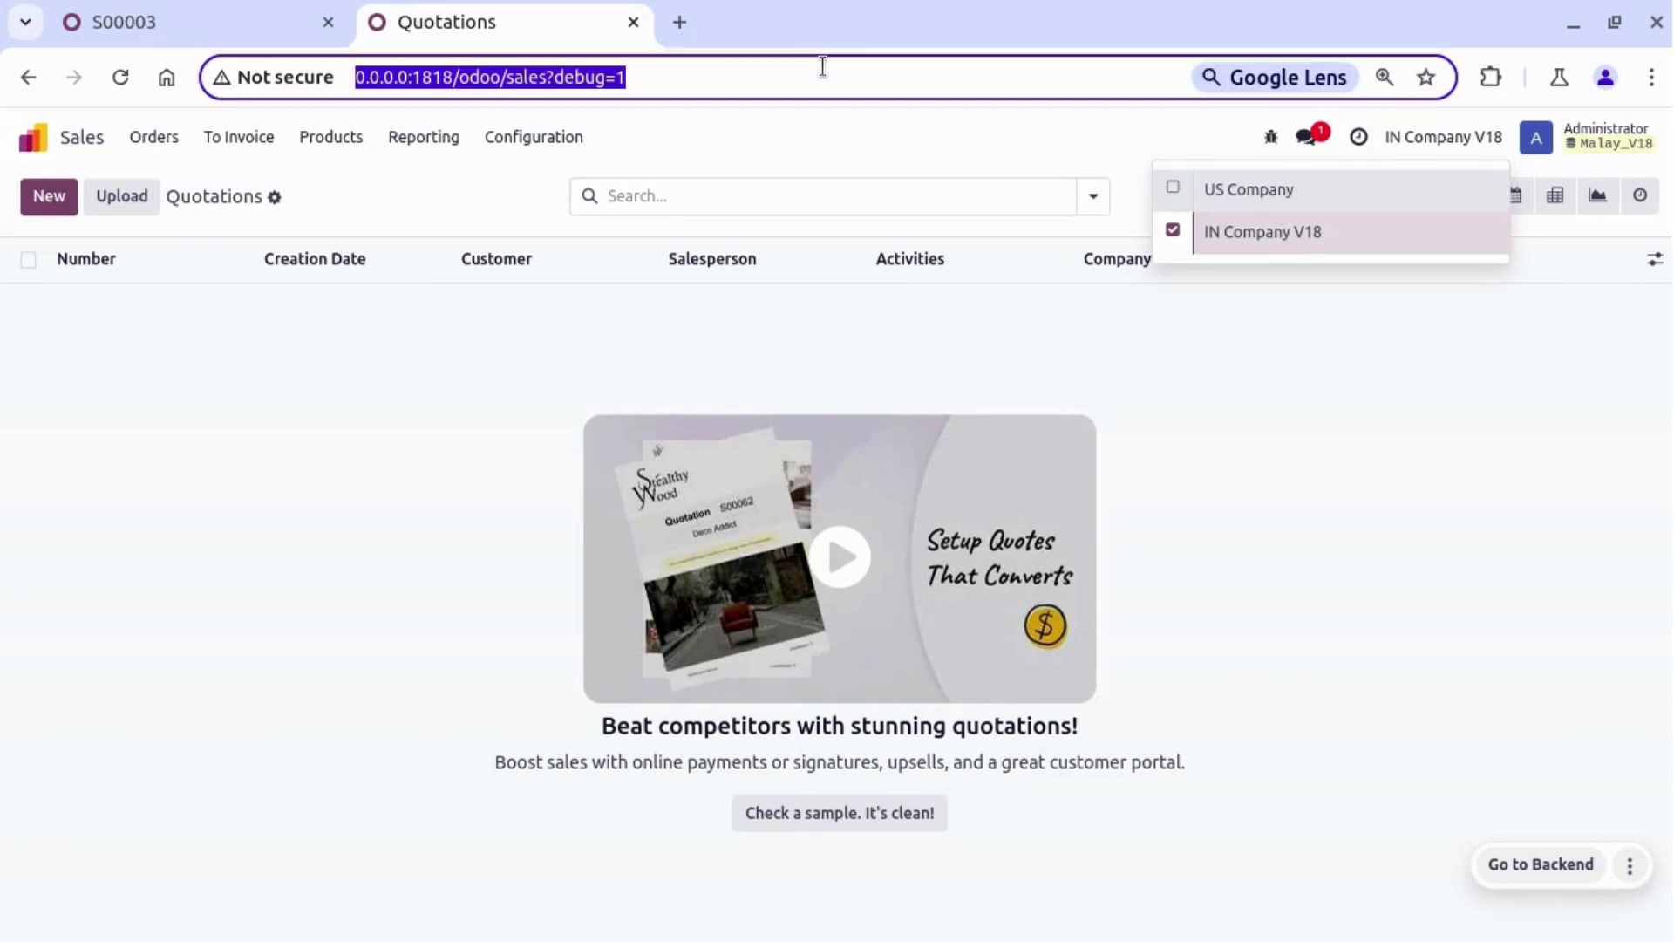
{"action": "type", "text": "http://0.0.0.0:1818/odoo/sales/3?debug=1"}
{"action": "key", "text": "Return"}
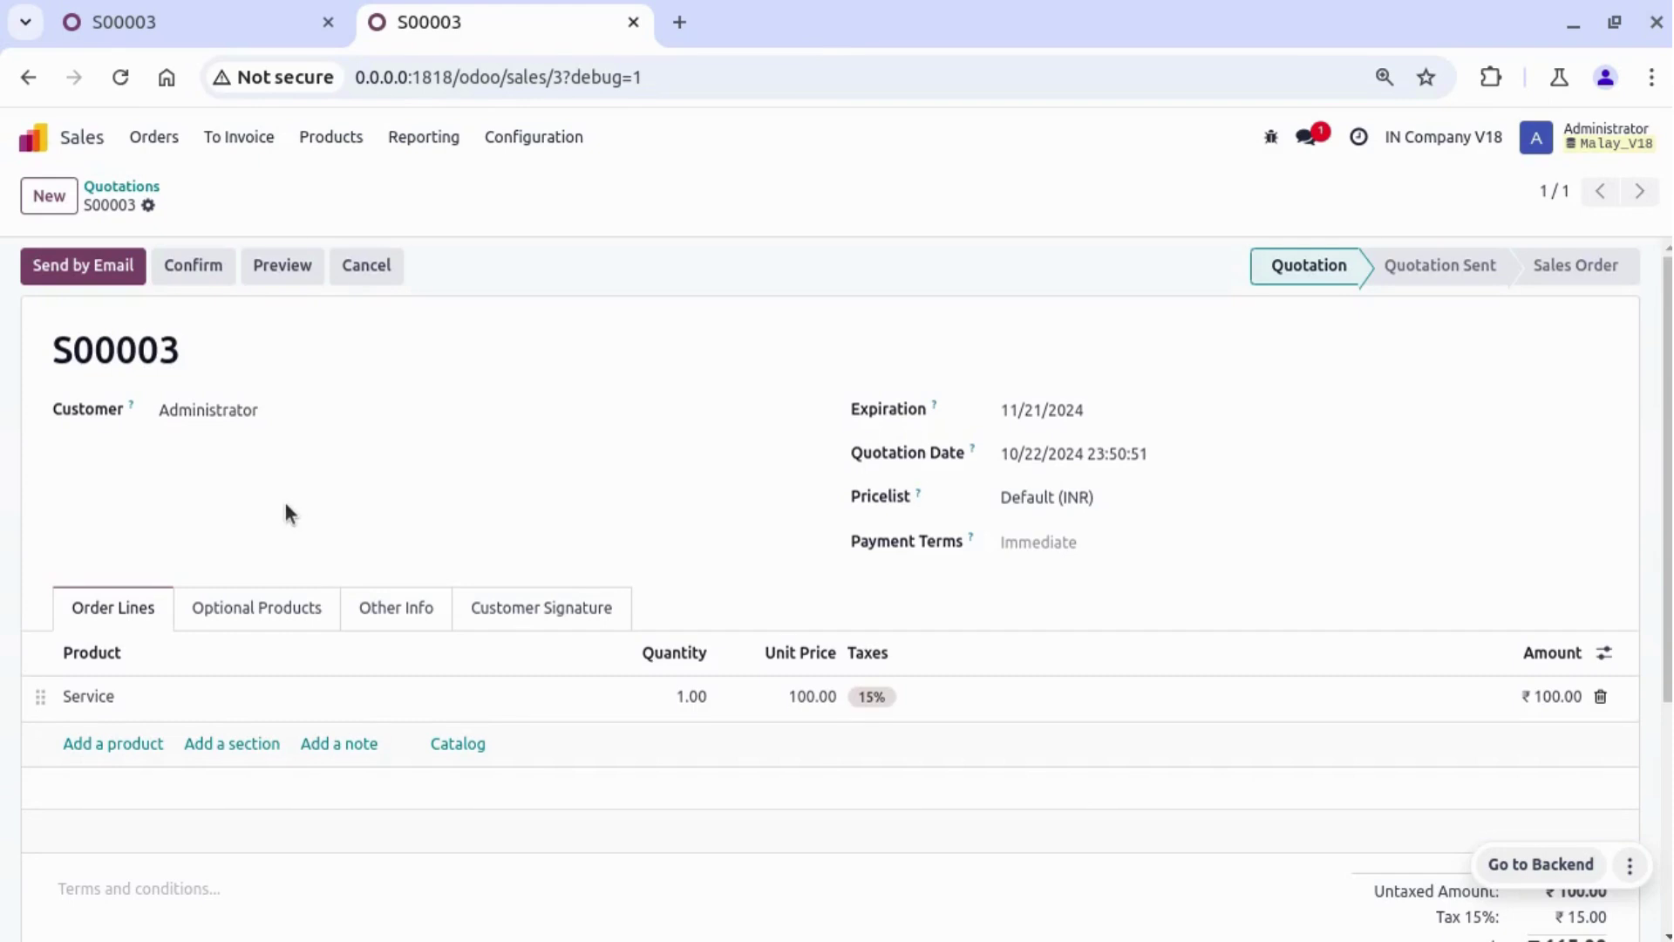
View S00003's Other Info showing US Company, and check that both companies are ticked
{"action": "left_click", "coordinate": [427, 611]}
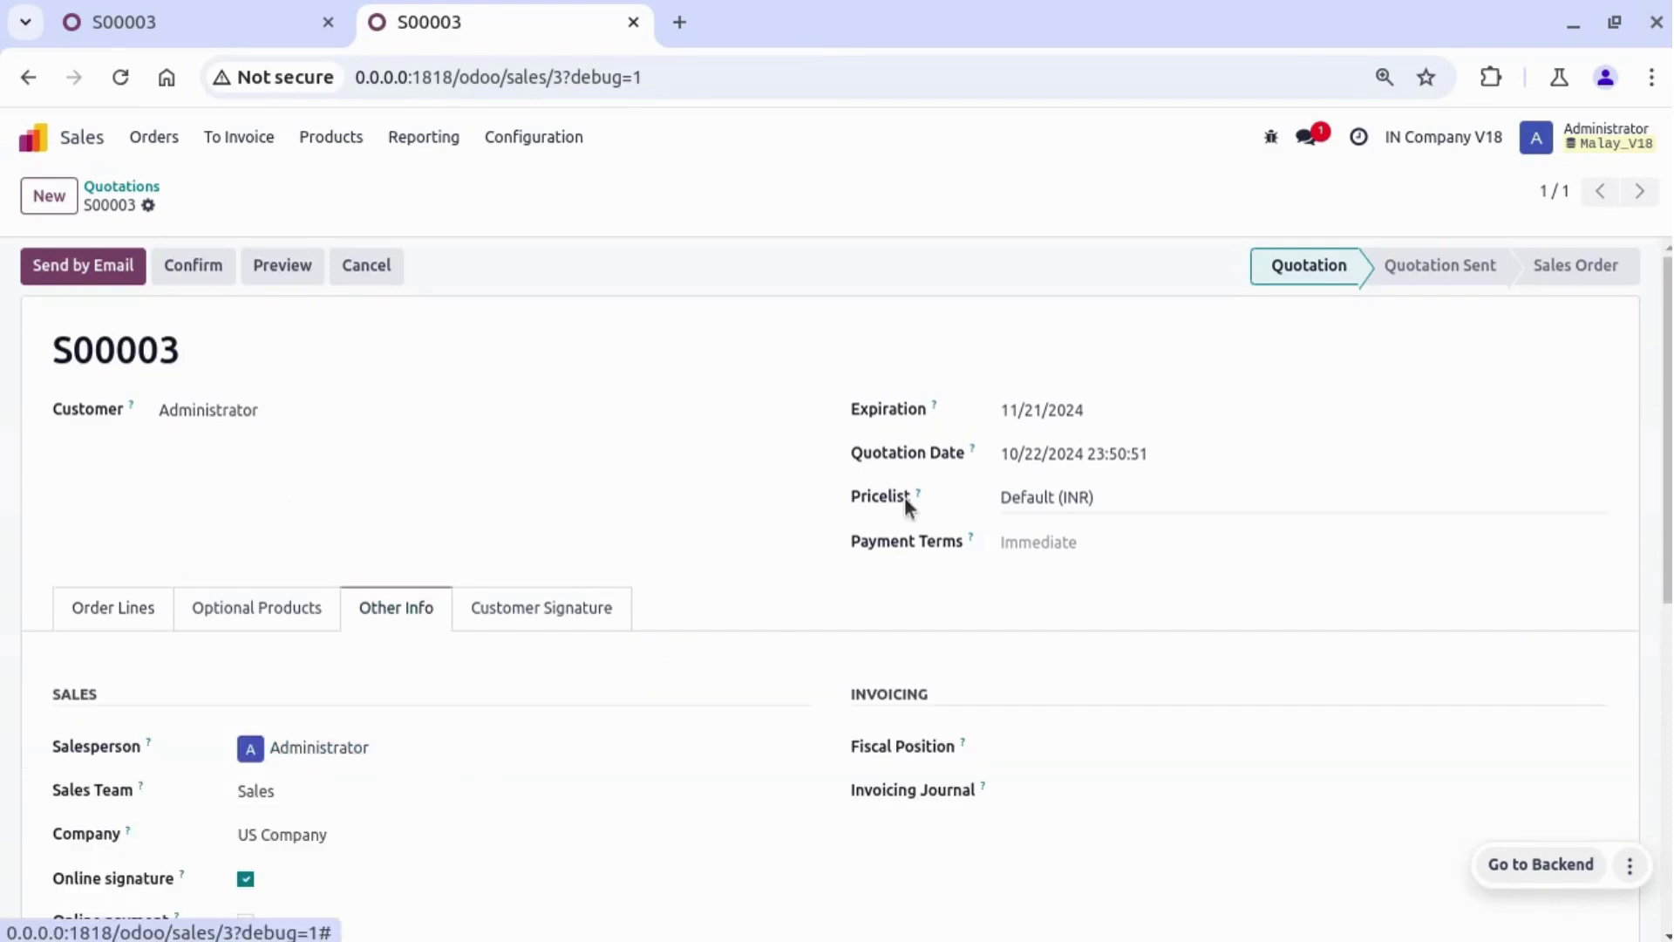
{"action": "left_click", "coordinate": [1421, 152]}
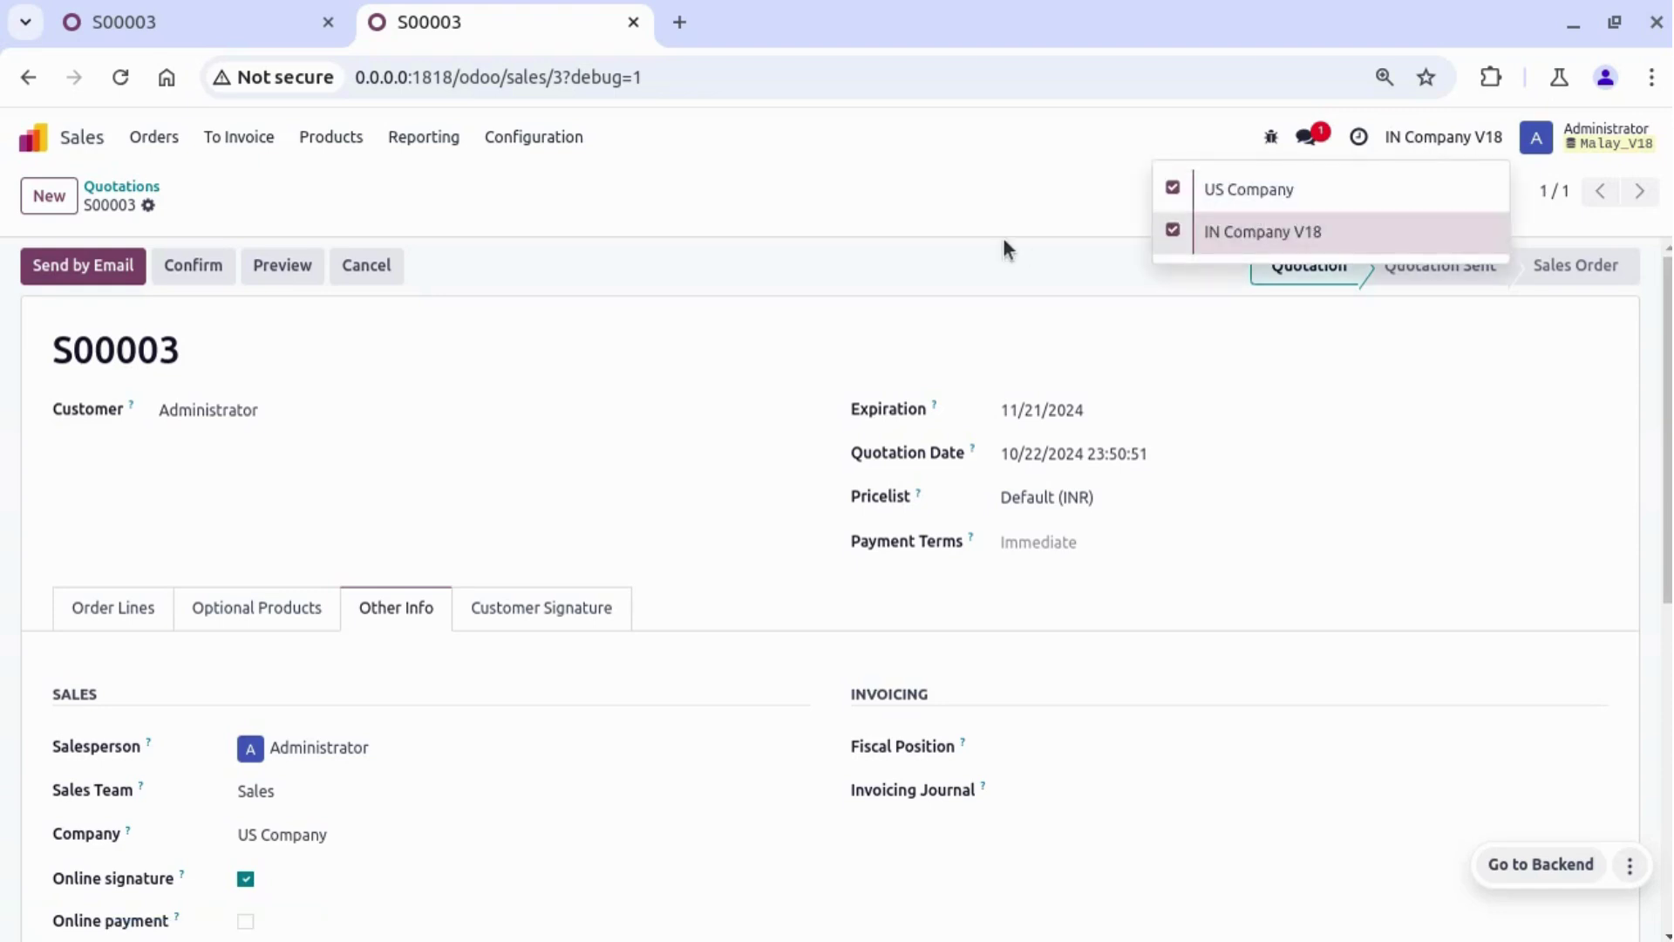
{"action": "left_click", "coordinate": [1609, 131]}
{"action": "left_click", "coordinate": [1423, 150]}
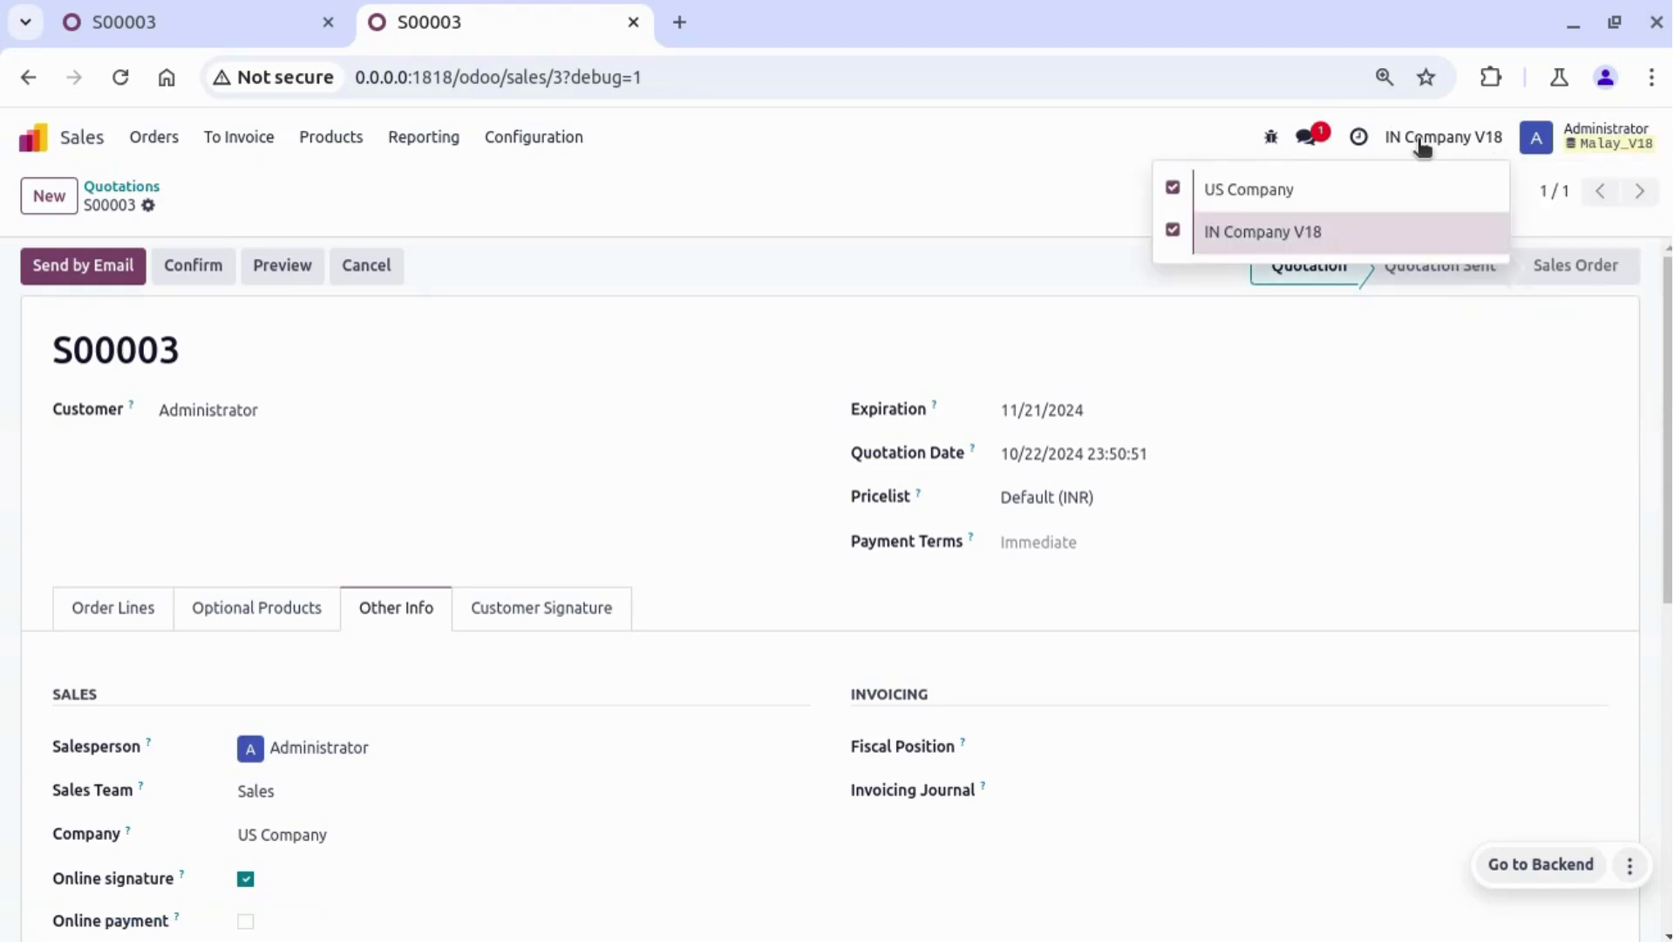
{"action": "left_click", "coordinate": [988, 317]}
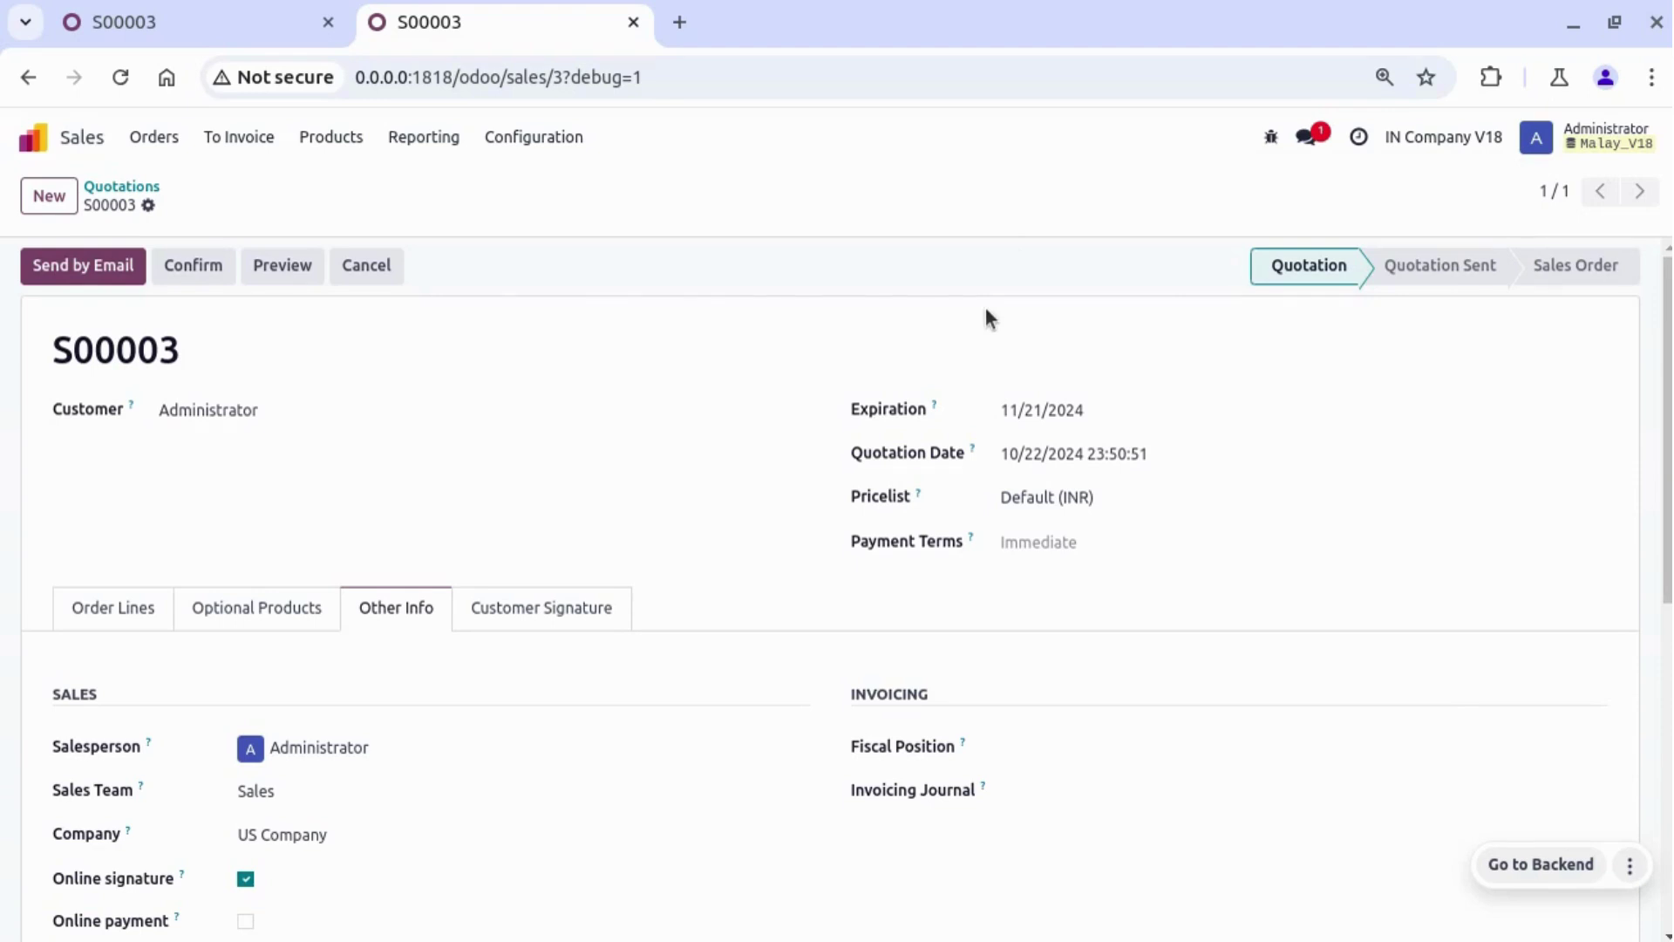